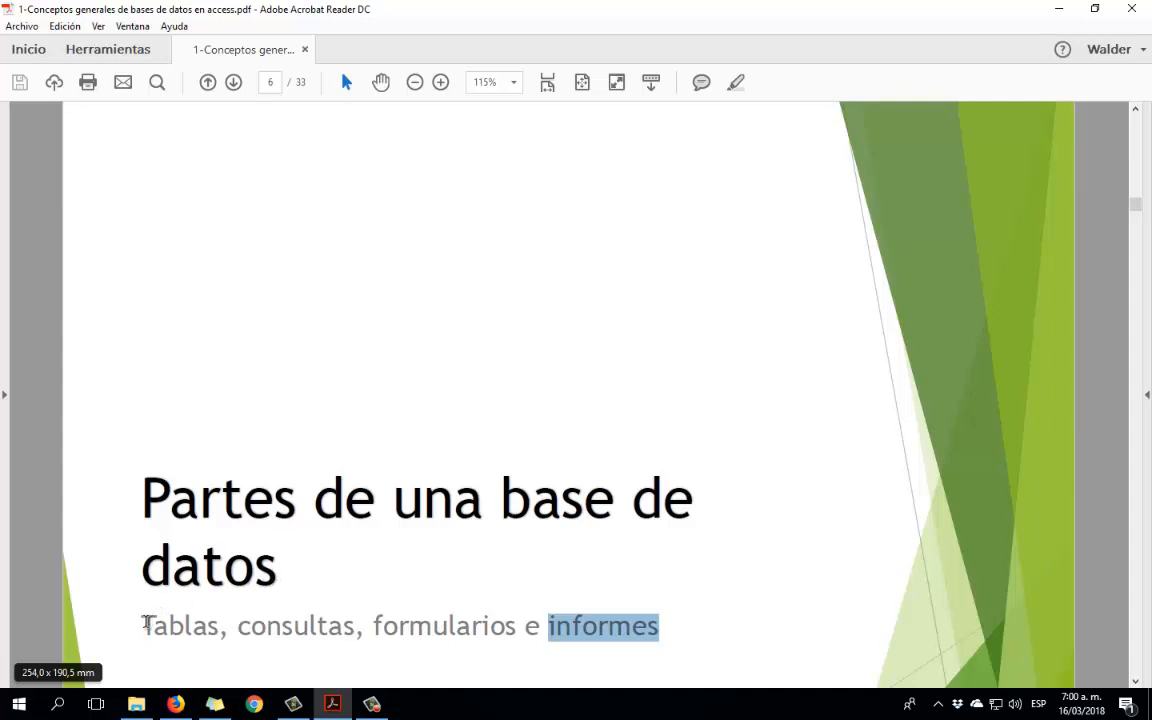
Highlight the subtitle, the title 'Partes de una base de datos', and the subtitle again on slide 6.
drag(143, 625, 625, 625)
drag(270, 552, 193, 346)
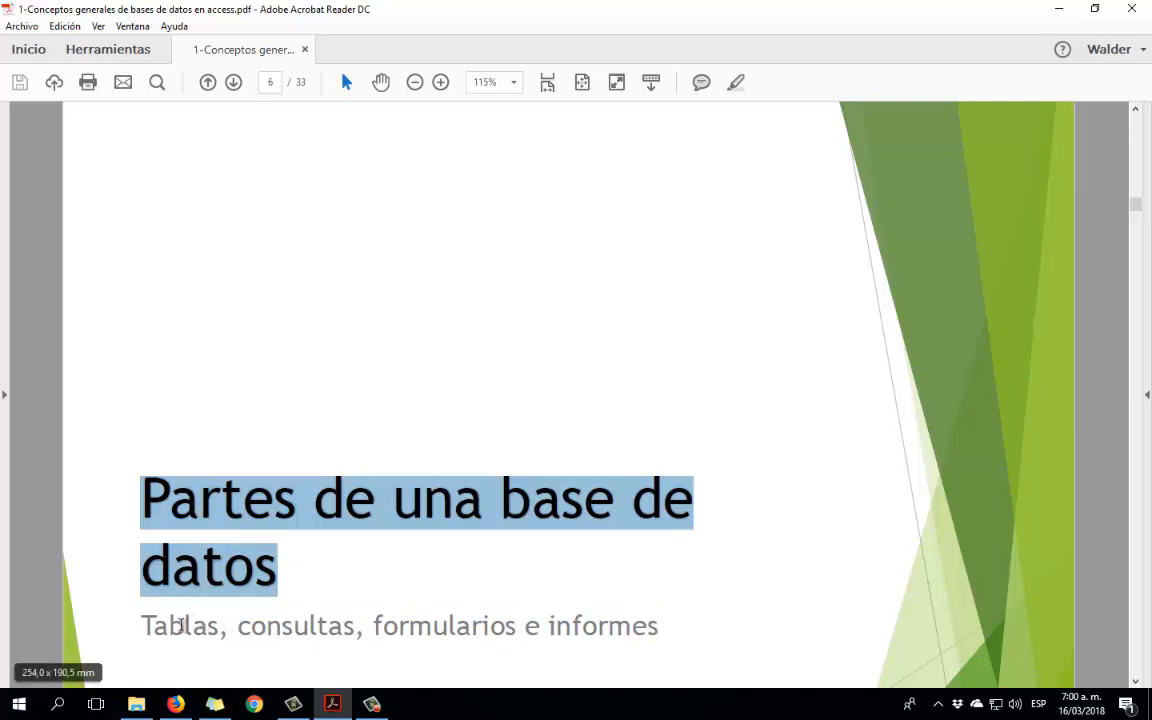
drag(145, 626, 634, 641)
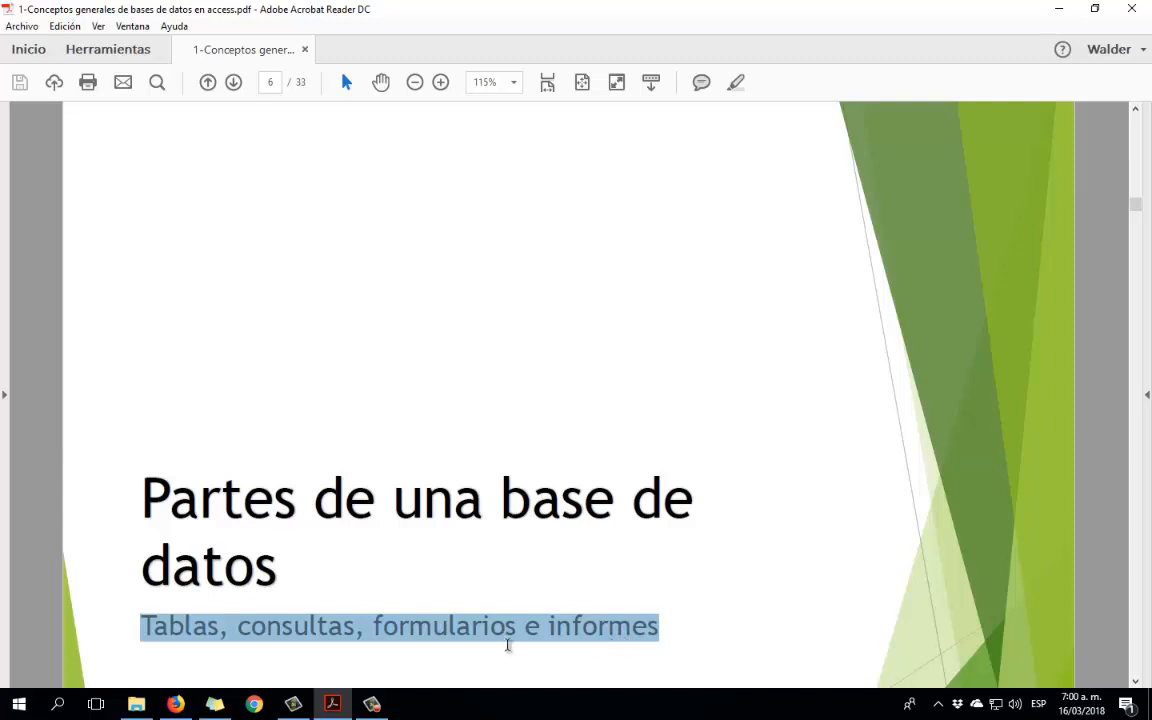
Launch Access 2016 from the Start menu by searching 'Acce'.
click(18, 704)
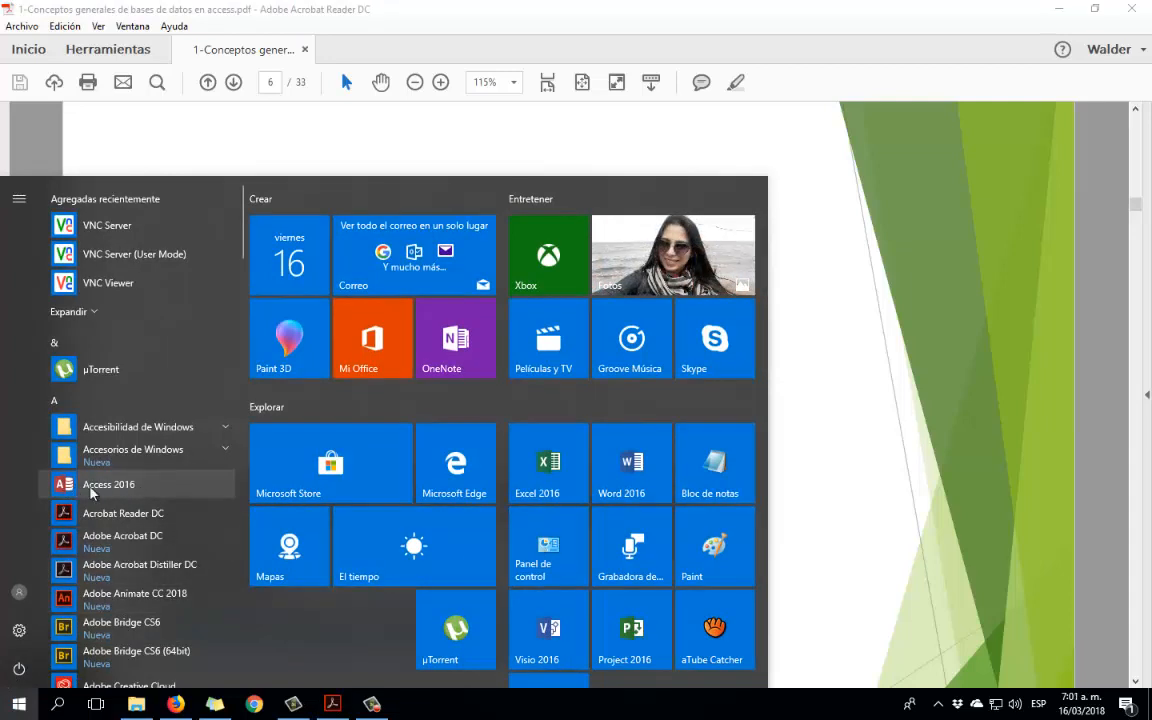
text(Acces)
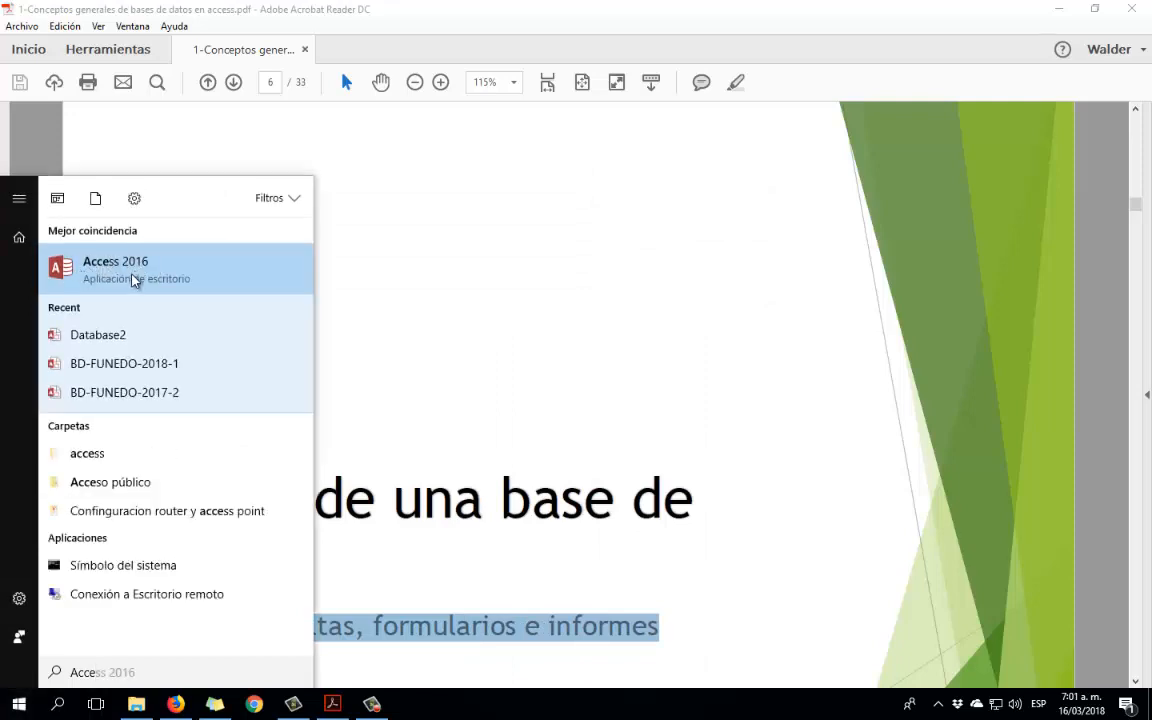
click(131, 278)
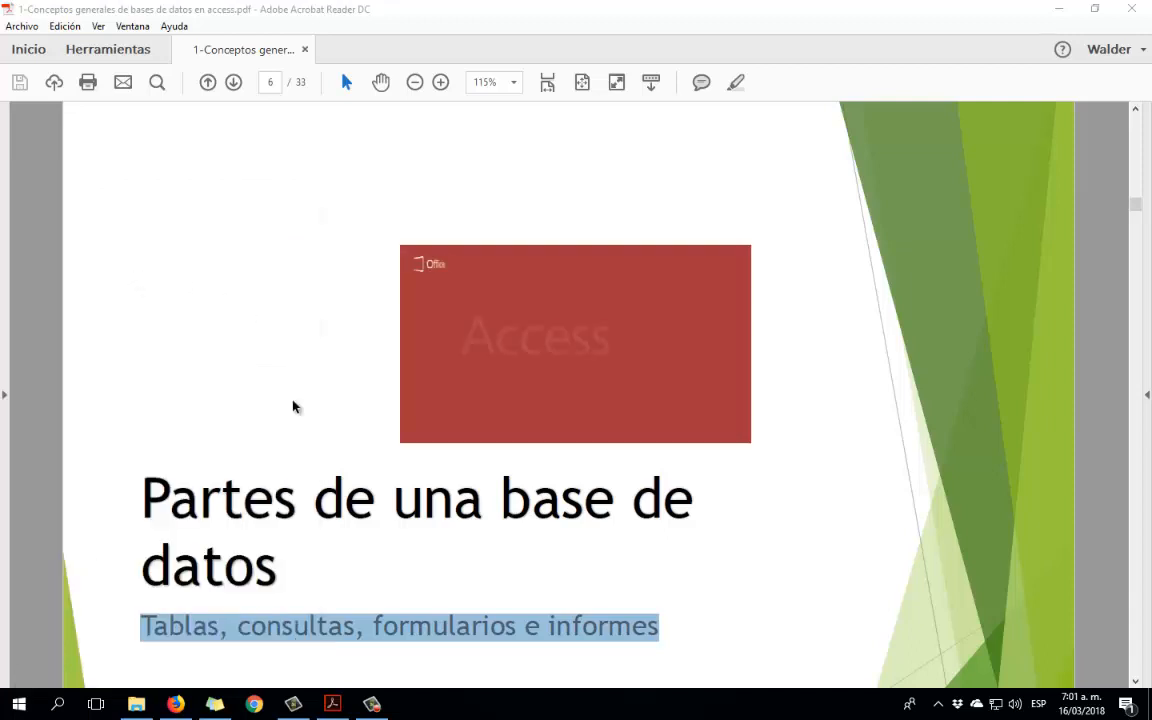
mouse_move(378, 708)
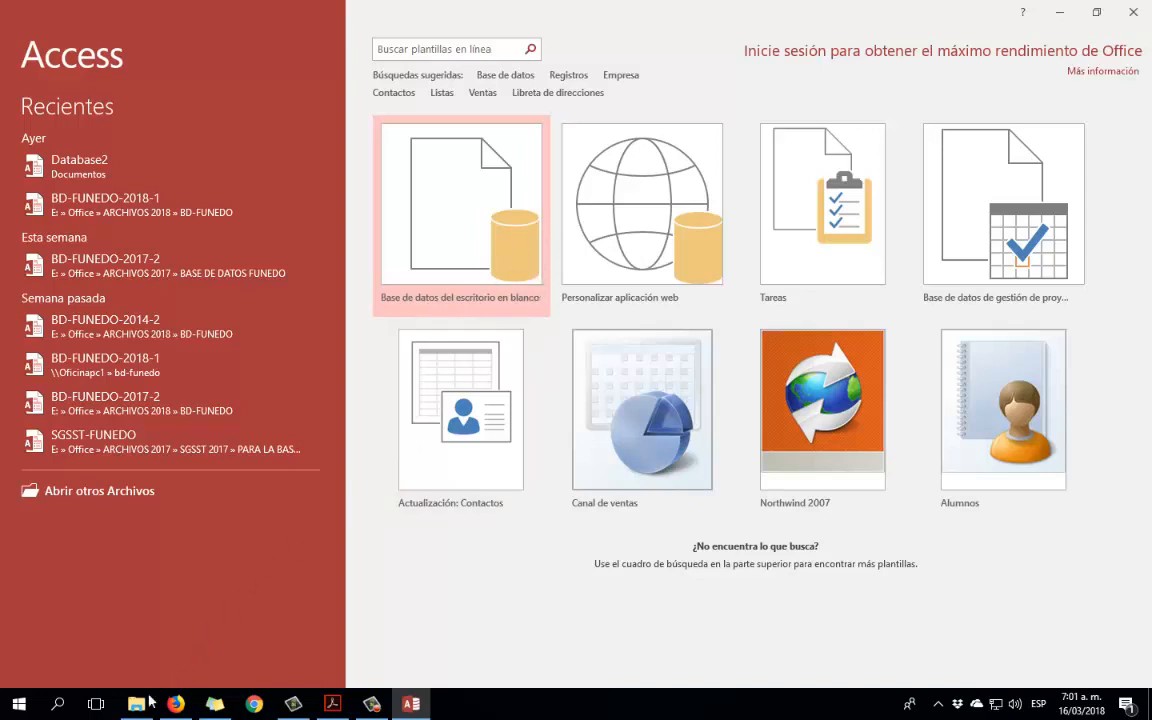
Create a new folder named Unidad-1 inside Documentos and open it.
mouse_move(134, 708)
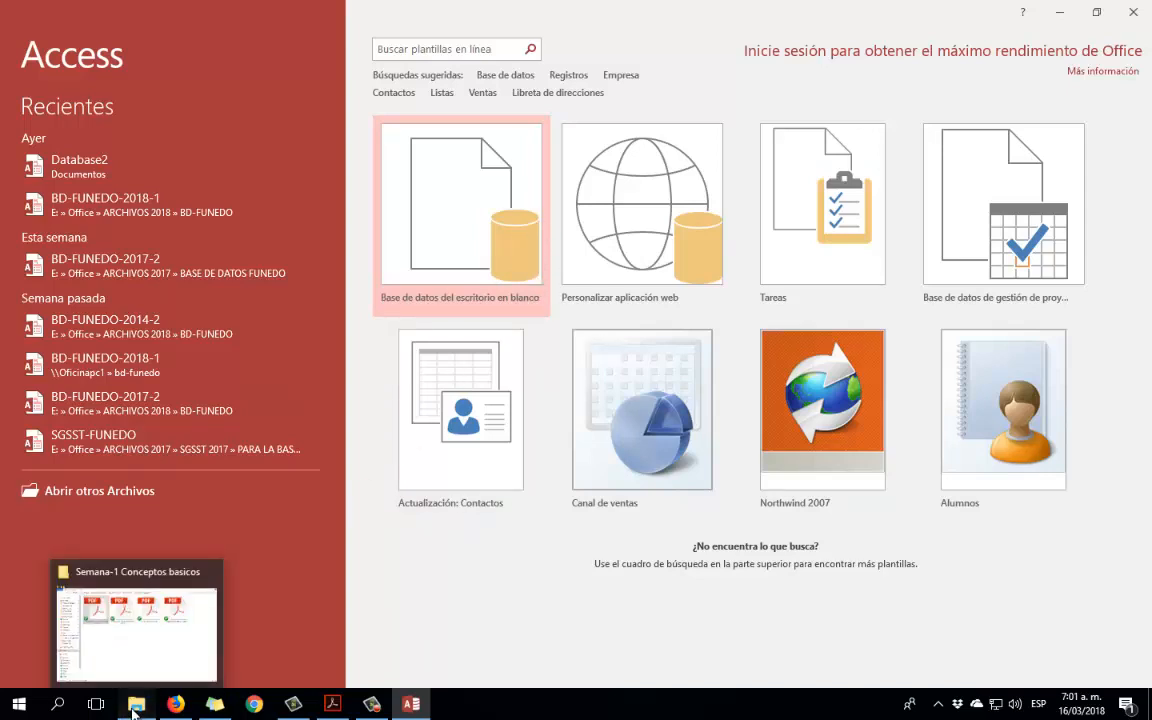
click(123, 632)
click(69, 280)
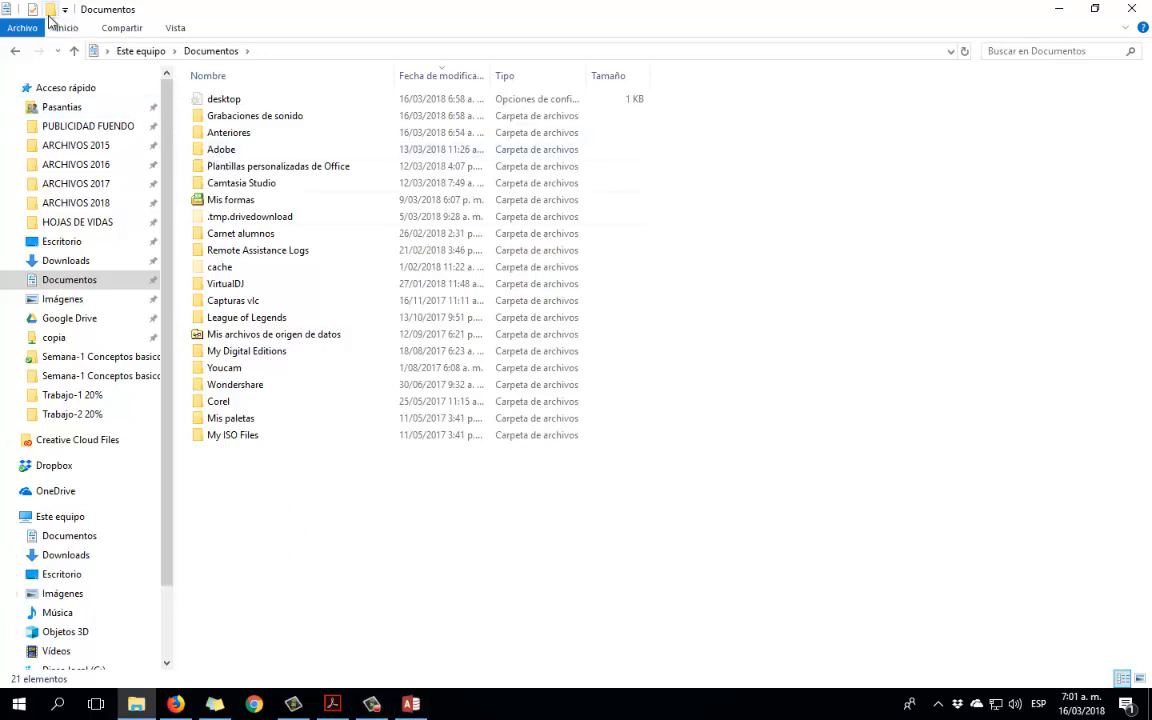
click(51, 11)
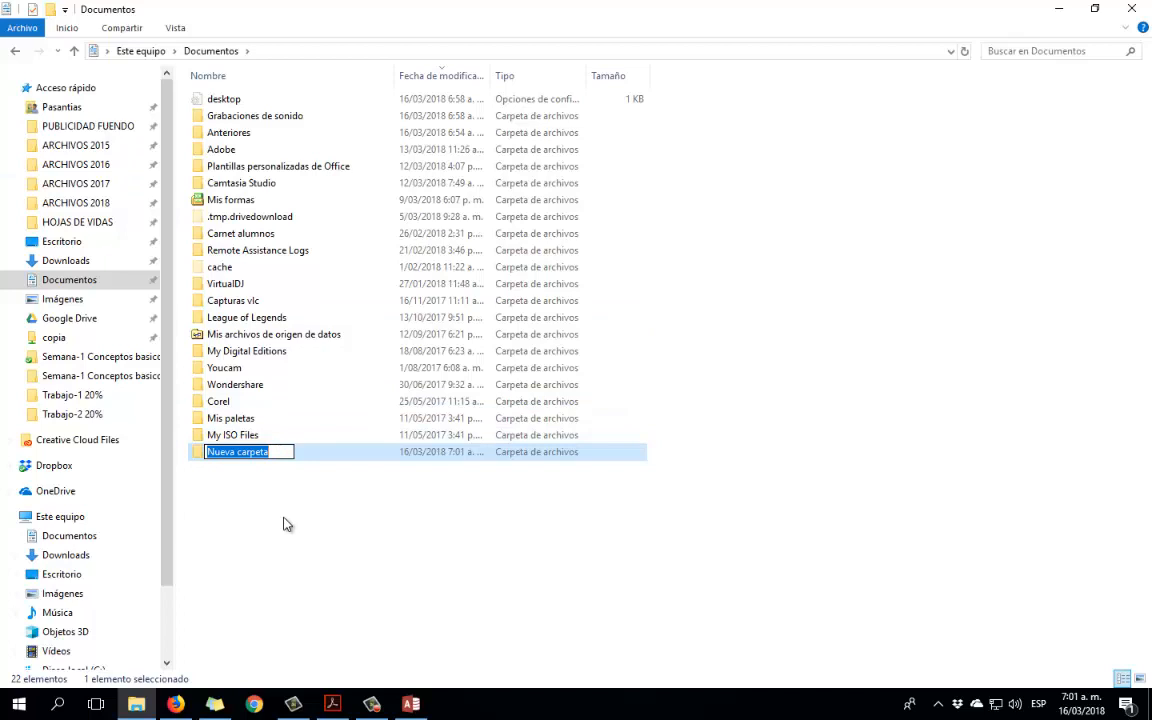
text(Unidad-1)
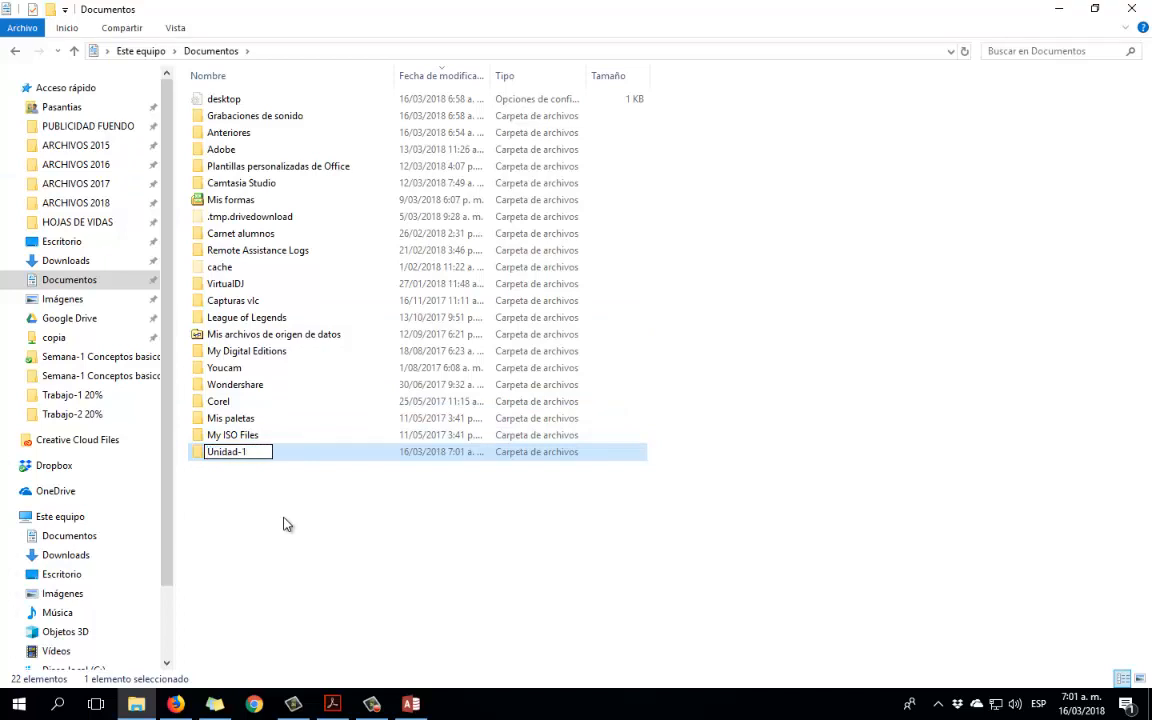
key(Return)
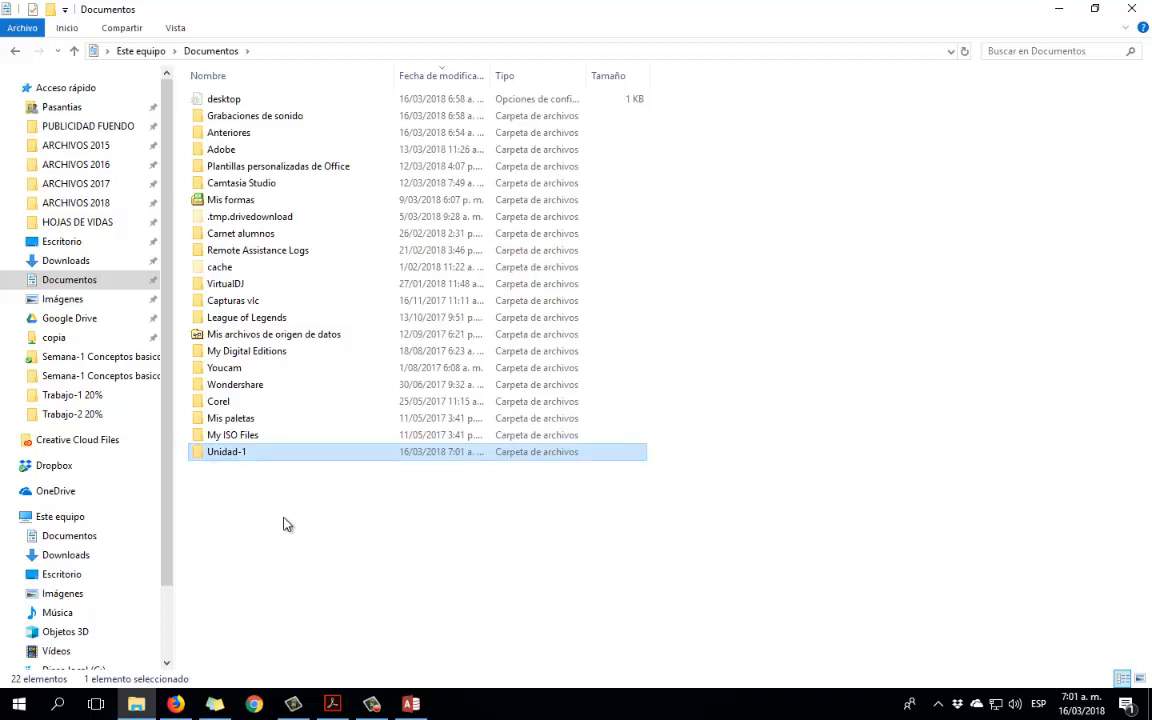
key(Return)
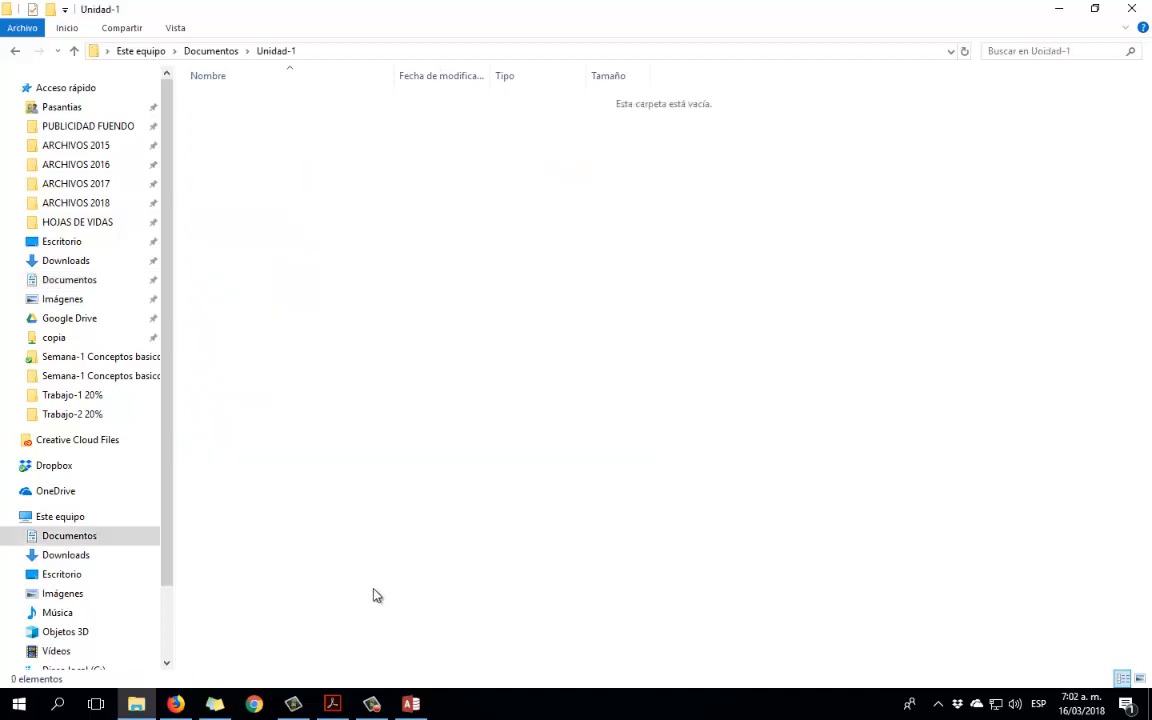
Go back to the Access start screen after rechecking the empty Unidad-1 folder.
click(372, 704)
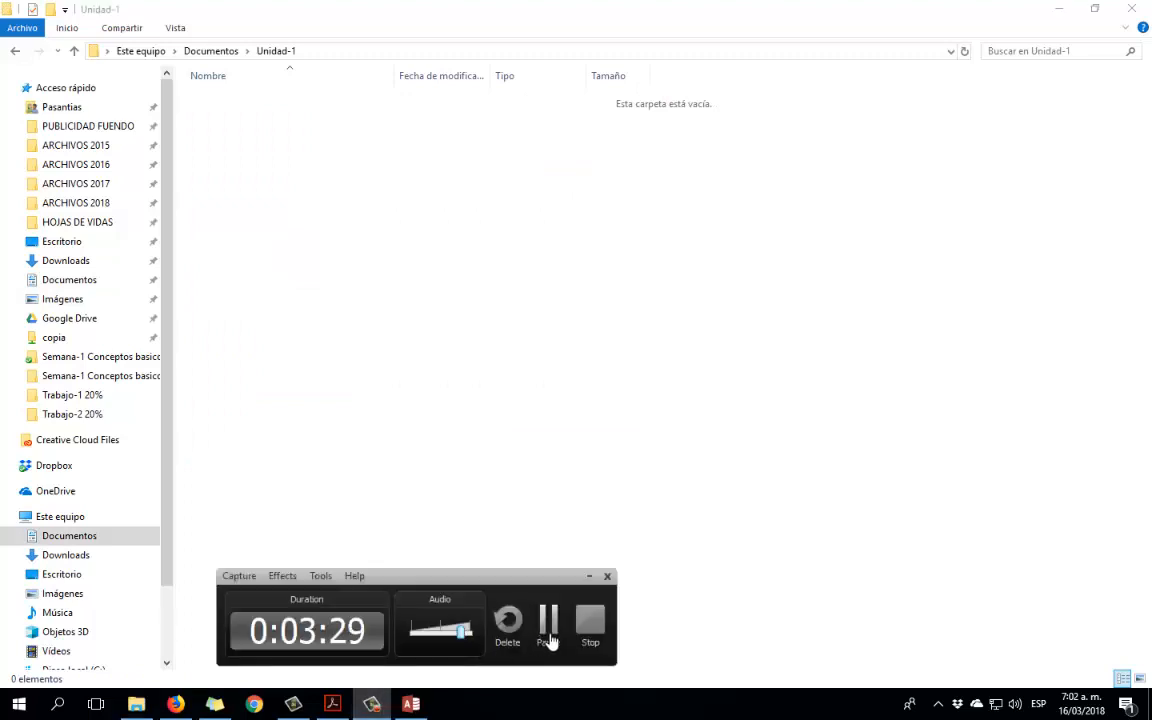
click(484, 550)
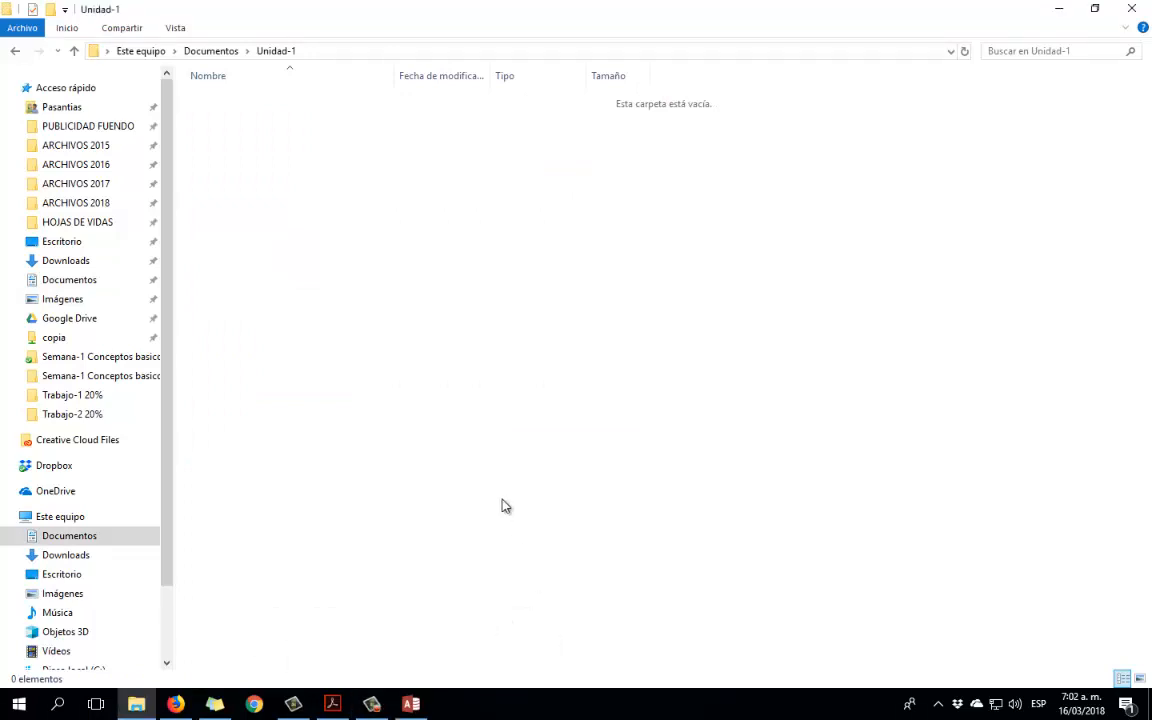
click(416, 706)
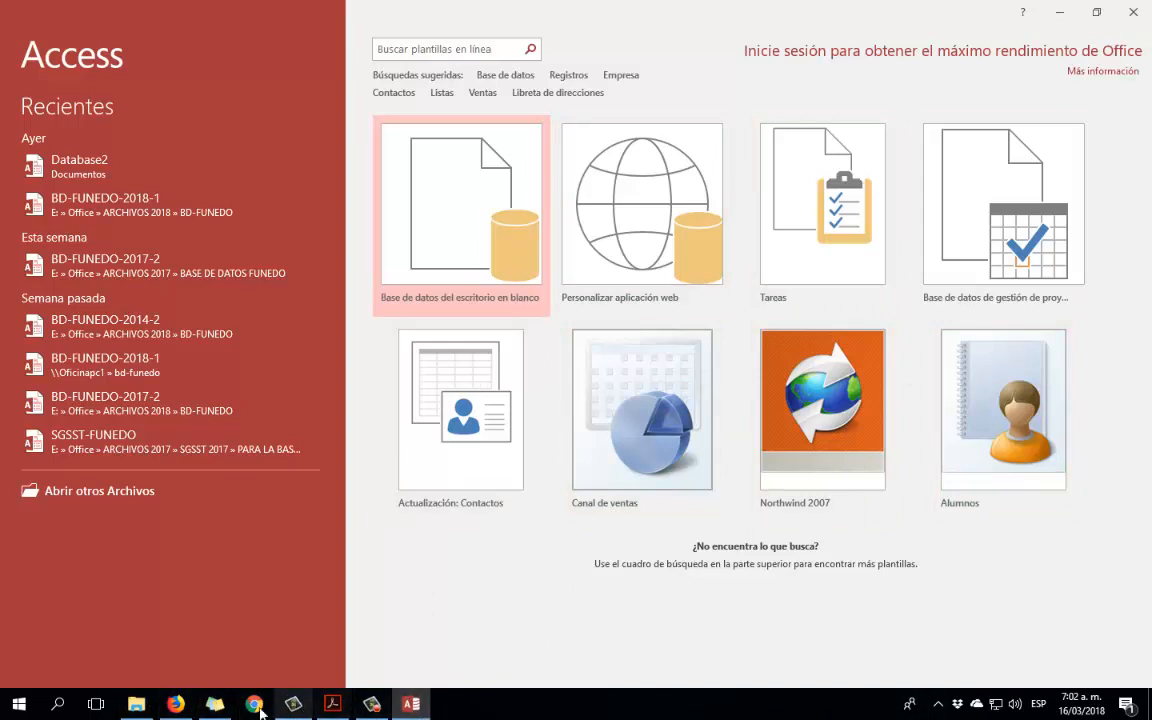
click(145, 708)
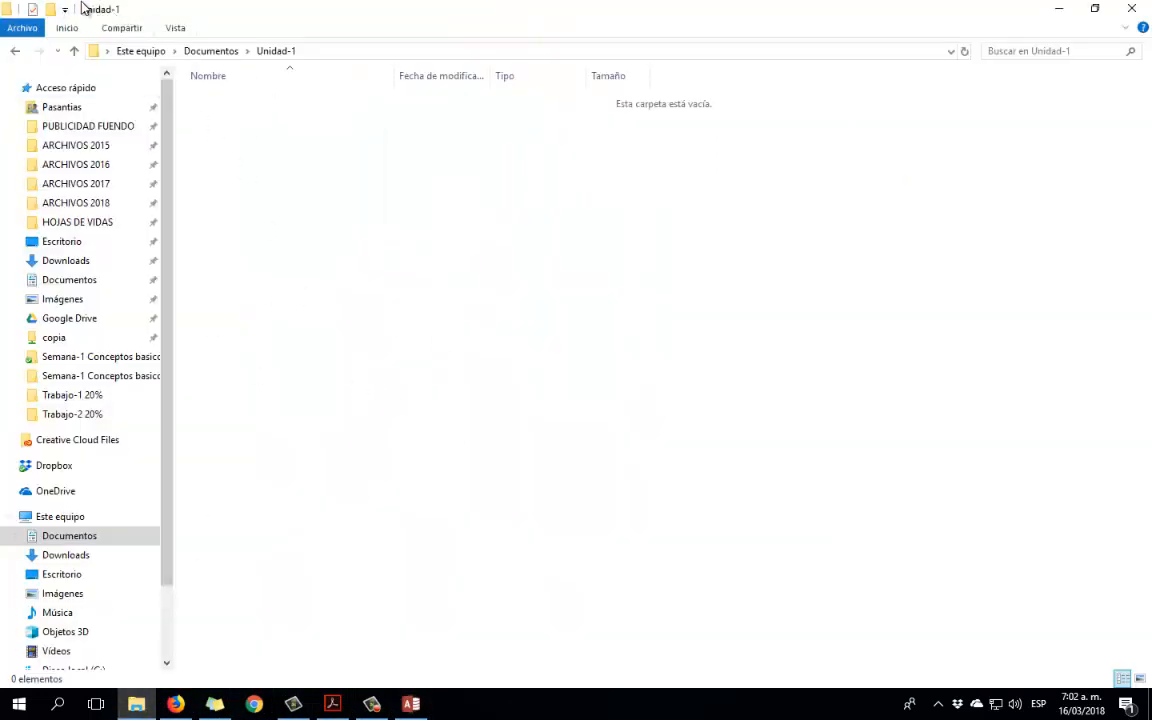
click(410, 704)
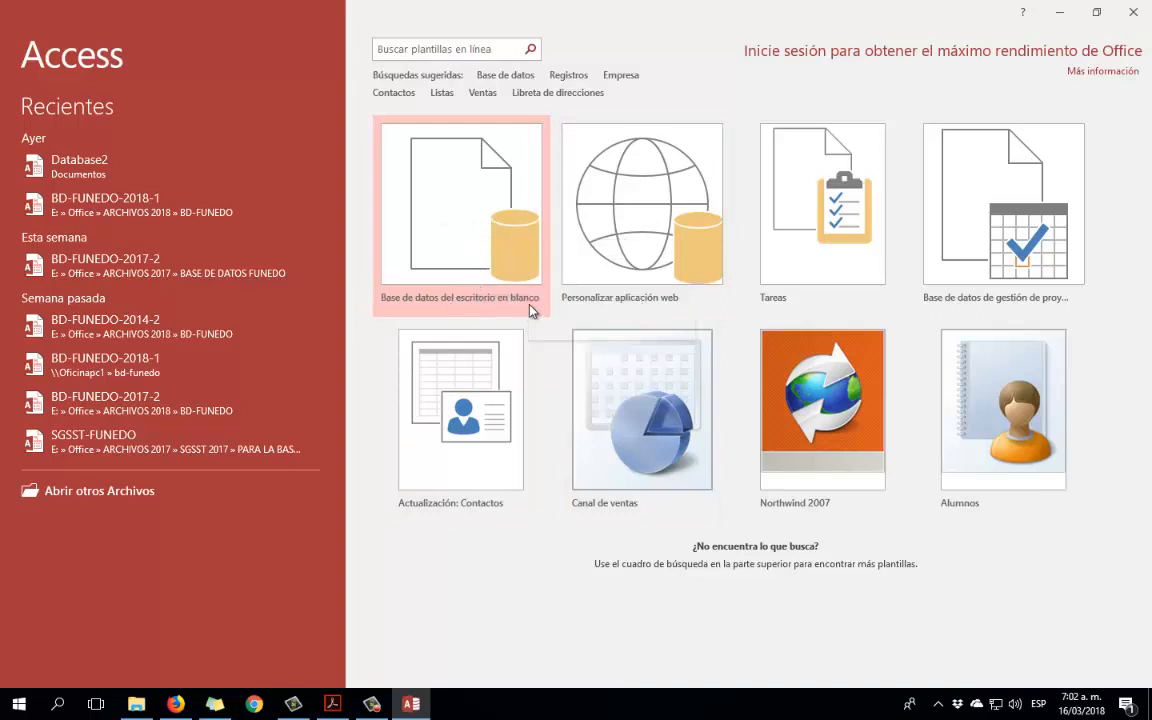
Start a blank desktop database and rename Database1 to Agenda.
click(484, 234)
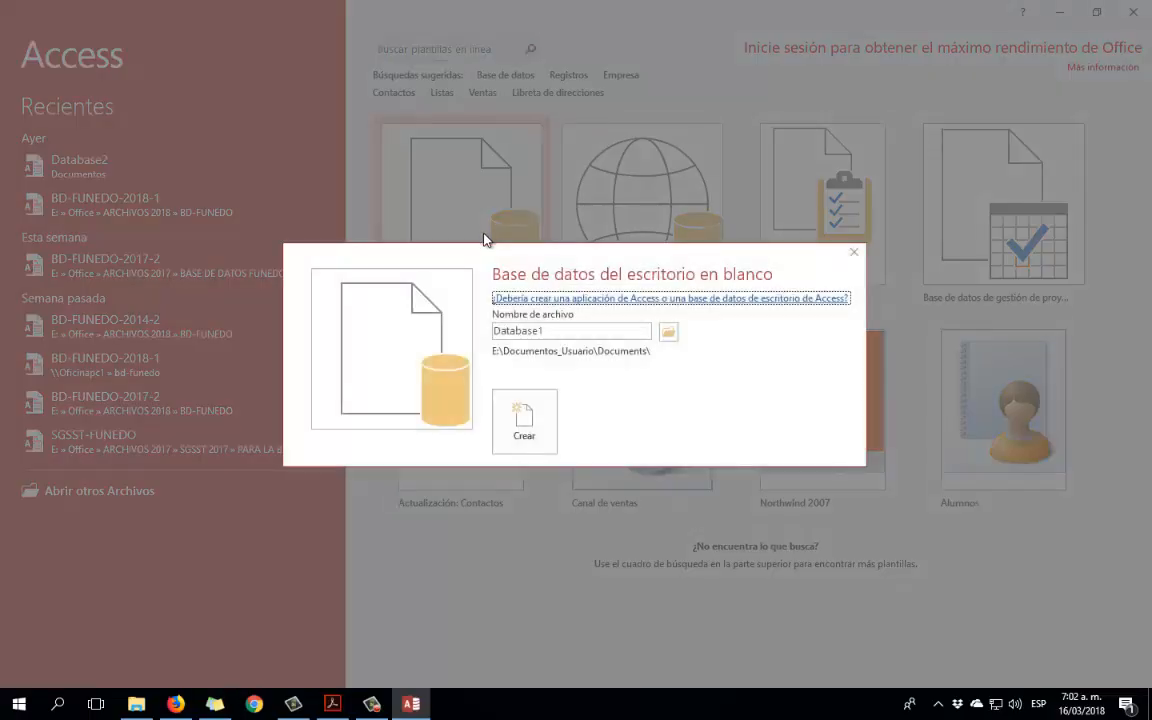
double_click(541, 332)
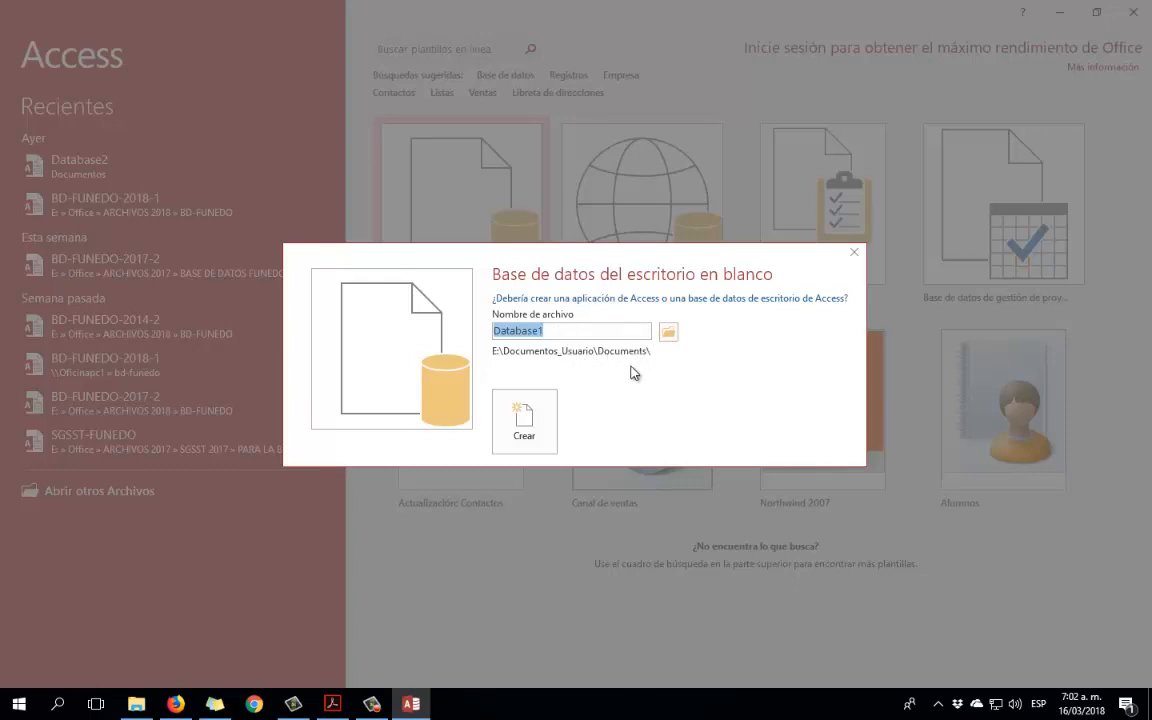
click(578, 330)
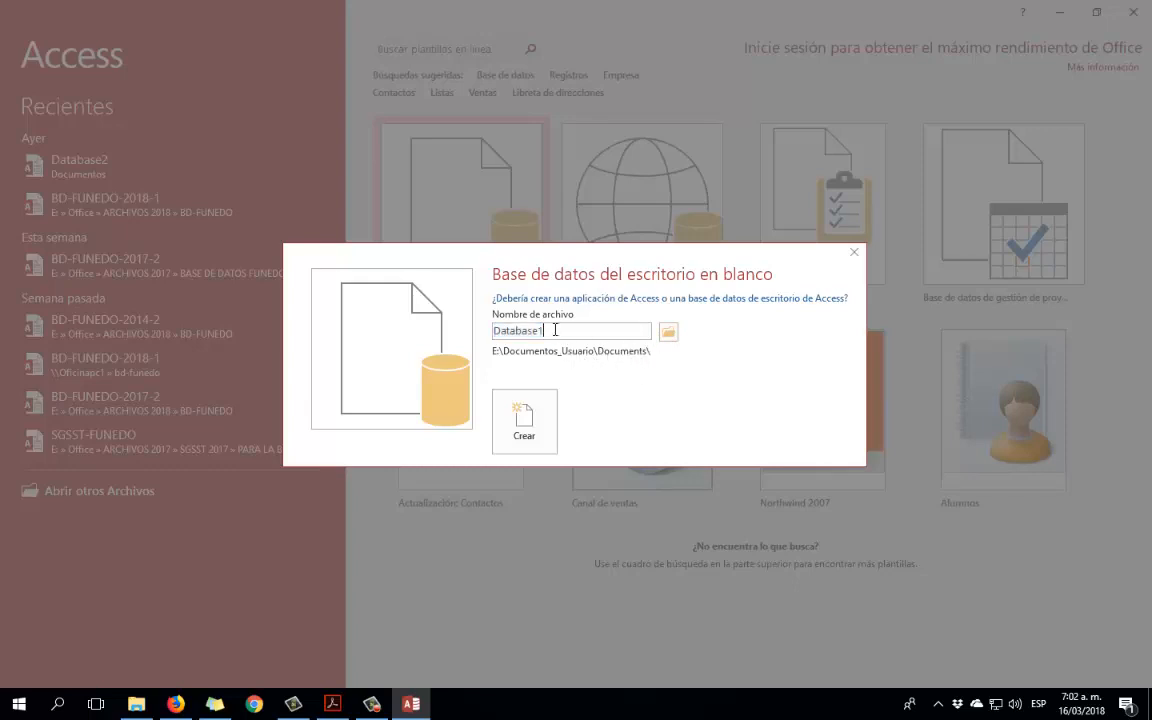
drag(565, 330, 491, 340)
text(Ag)
Set the save location to the Unidad-1 folder and check the Agenda.accdb file name.
click(668, 339)
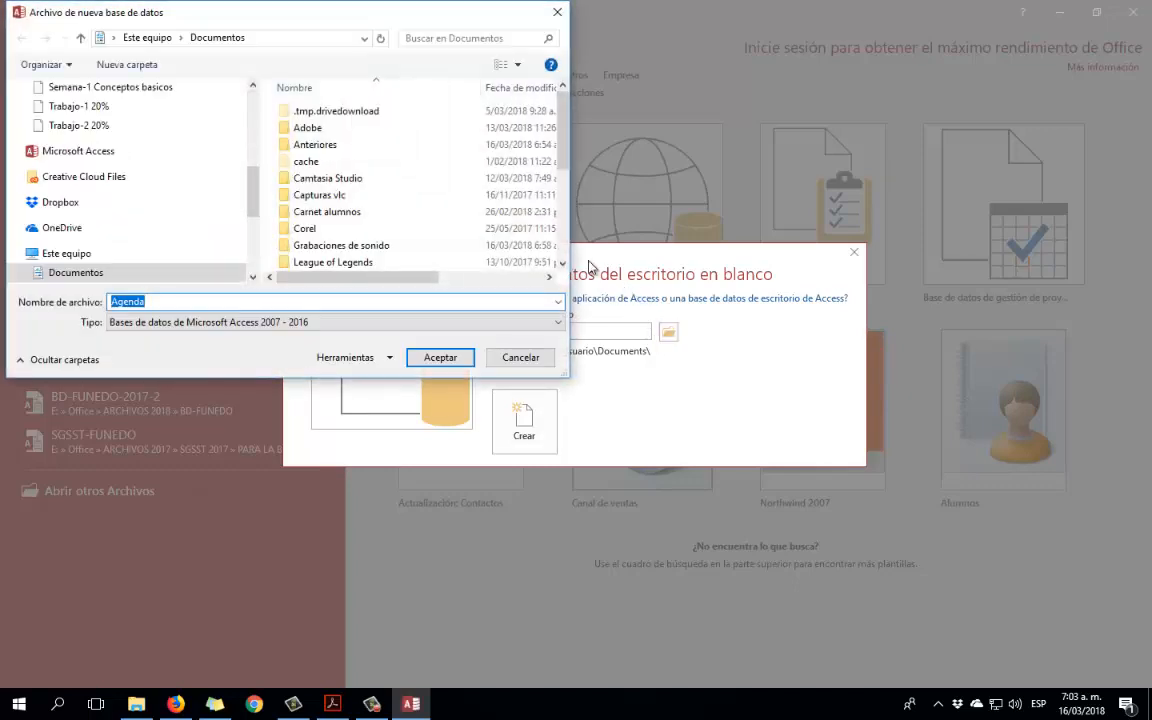
drag(570, 374, 675, 560)
click(316, 398)
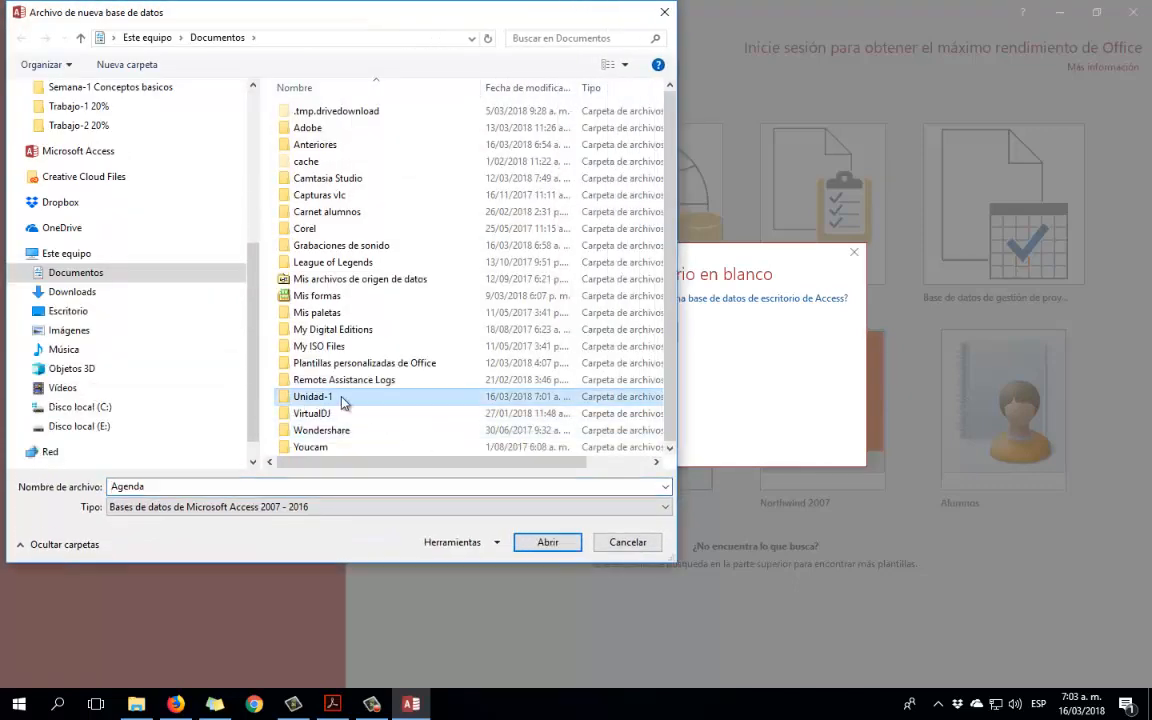
double_click(287, 402)
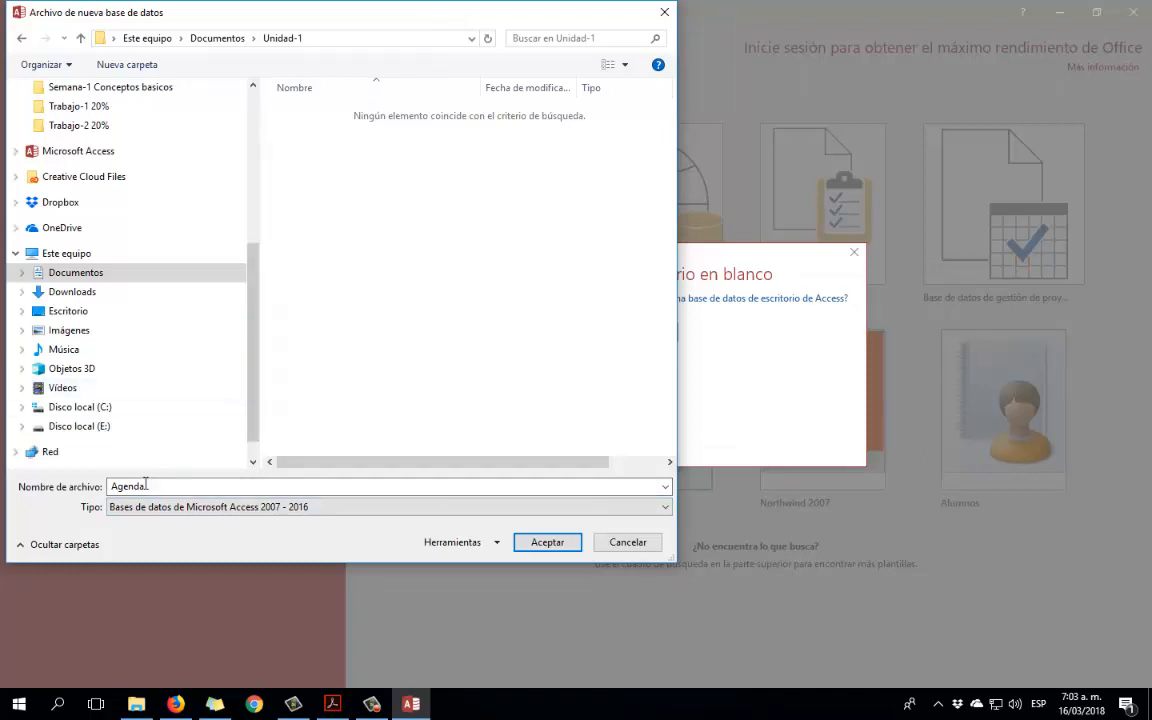
click(527, 540)
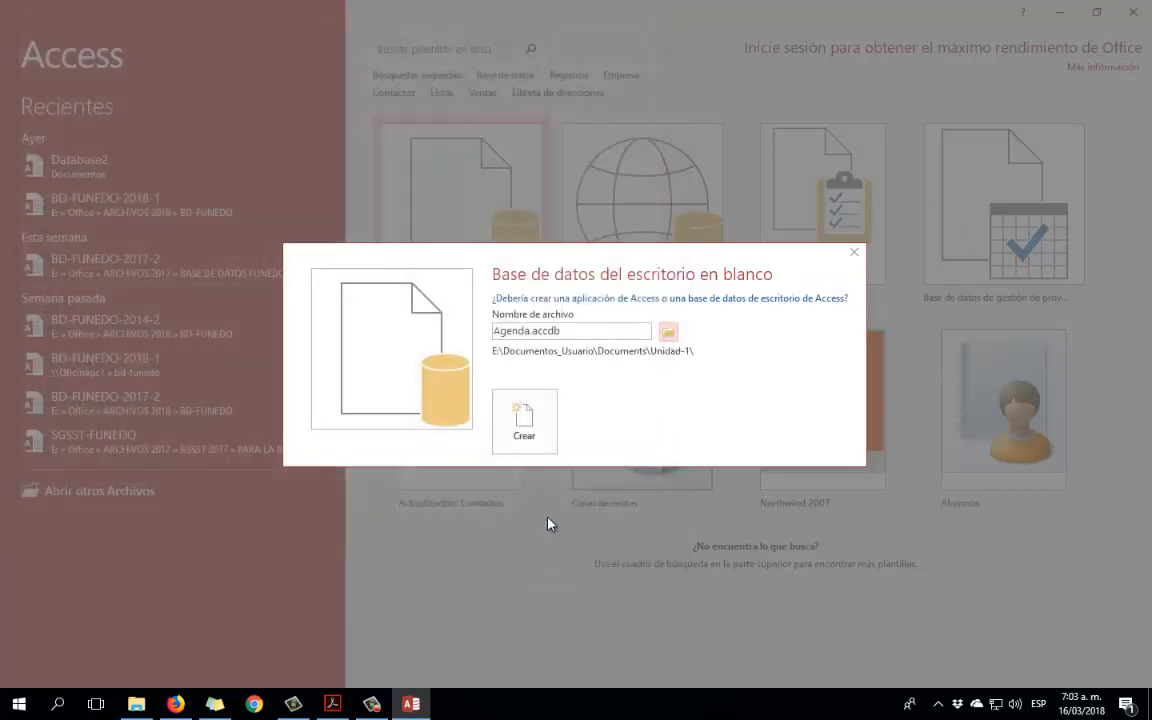
click(572, 330)
click(562, 332)
drag(534, 330, 540, 331)
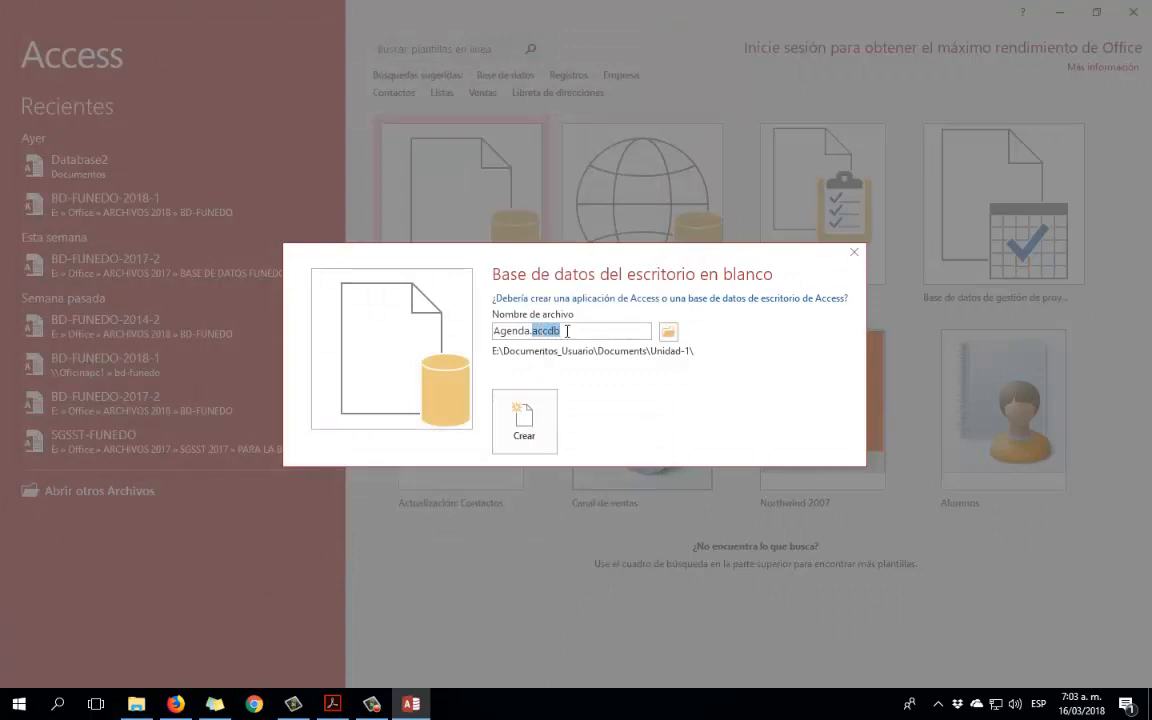
click(567, 331)
Create the Agenda database and close the empty Tabla1 datasheet.
click(520, 416)
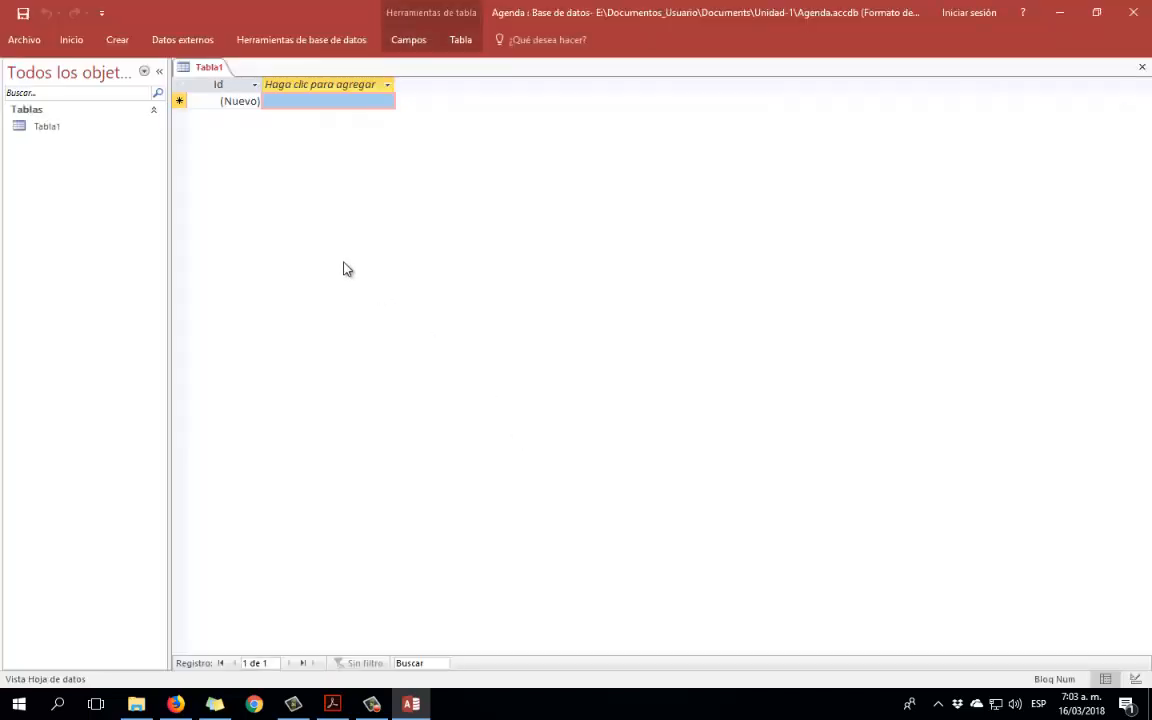
click(72, 44)
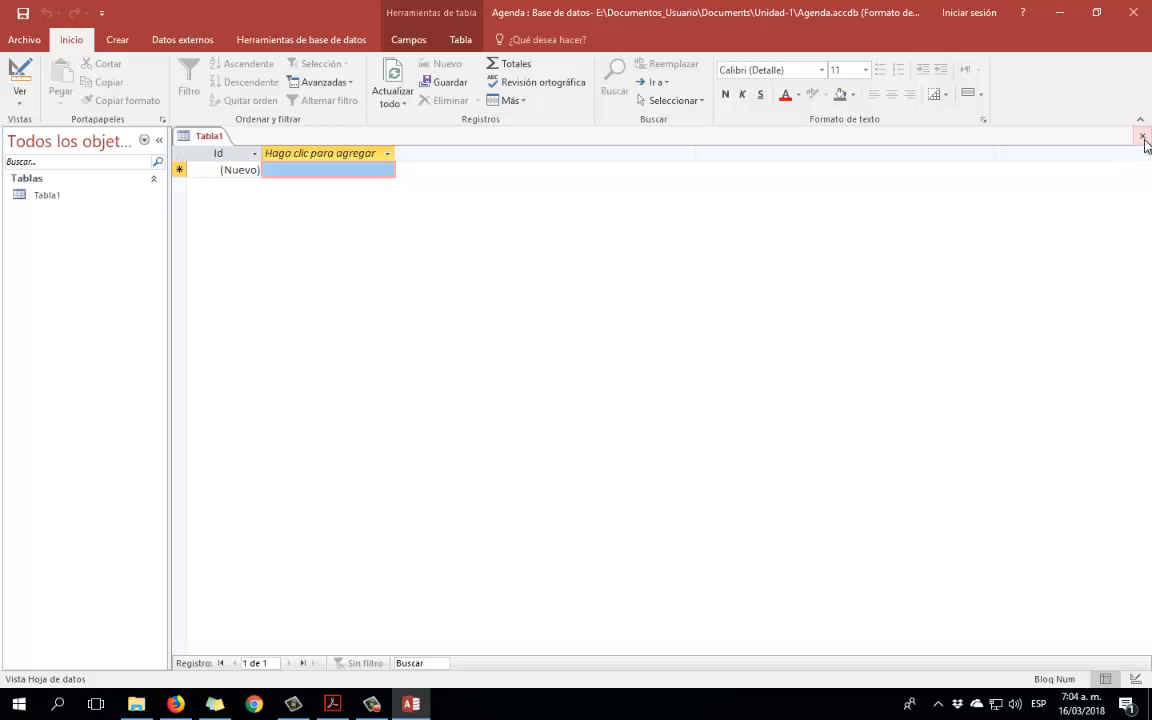
click(1143, 138)
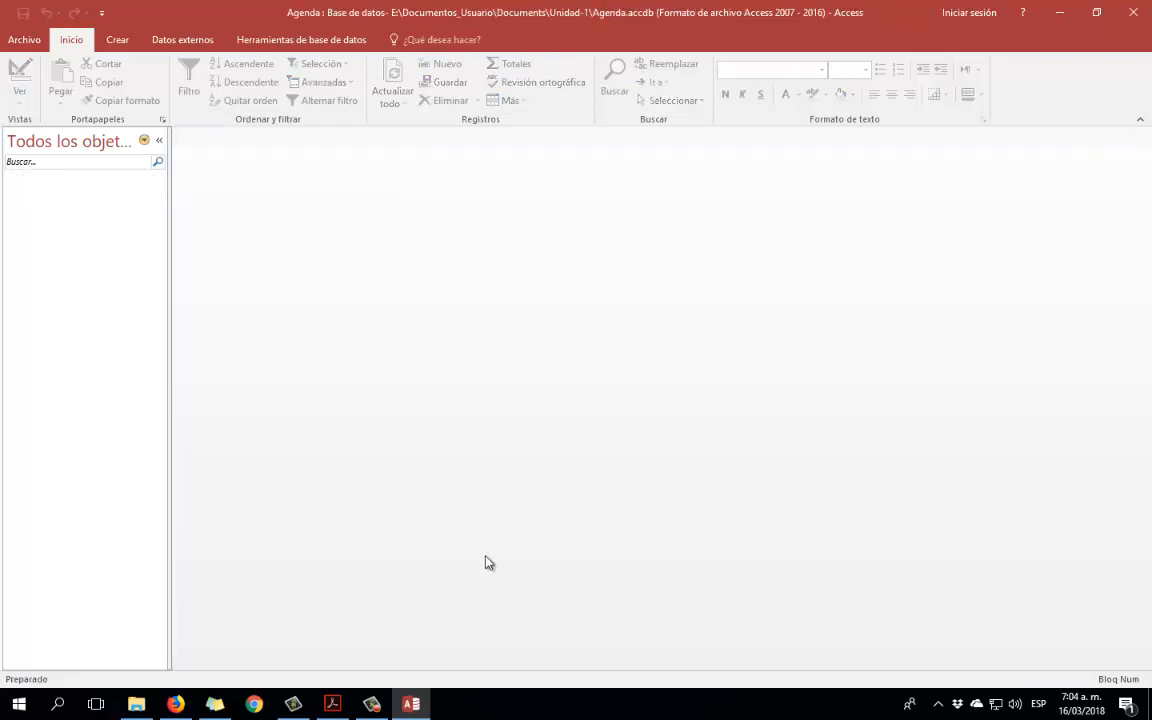
click(378, 704)
click(538, 628)
Browse the Crear, Datos externos and Herramientas de base de datos ribbons, then show file information.
click(120, 42)
click(195, 44)
click(262, 42)
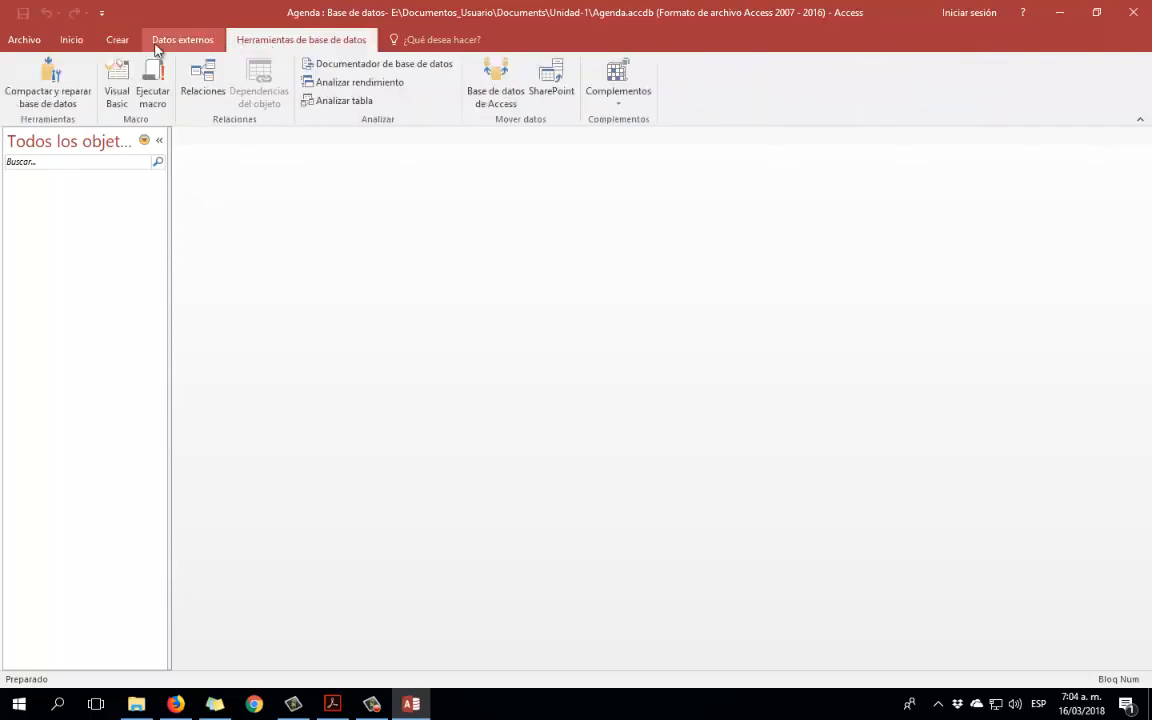
click(72, 44)
click(122, 42)
click(193, 42)
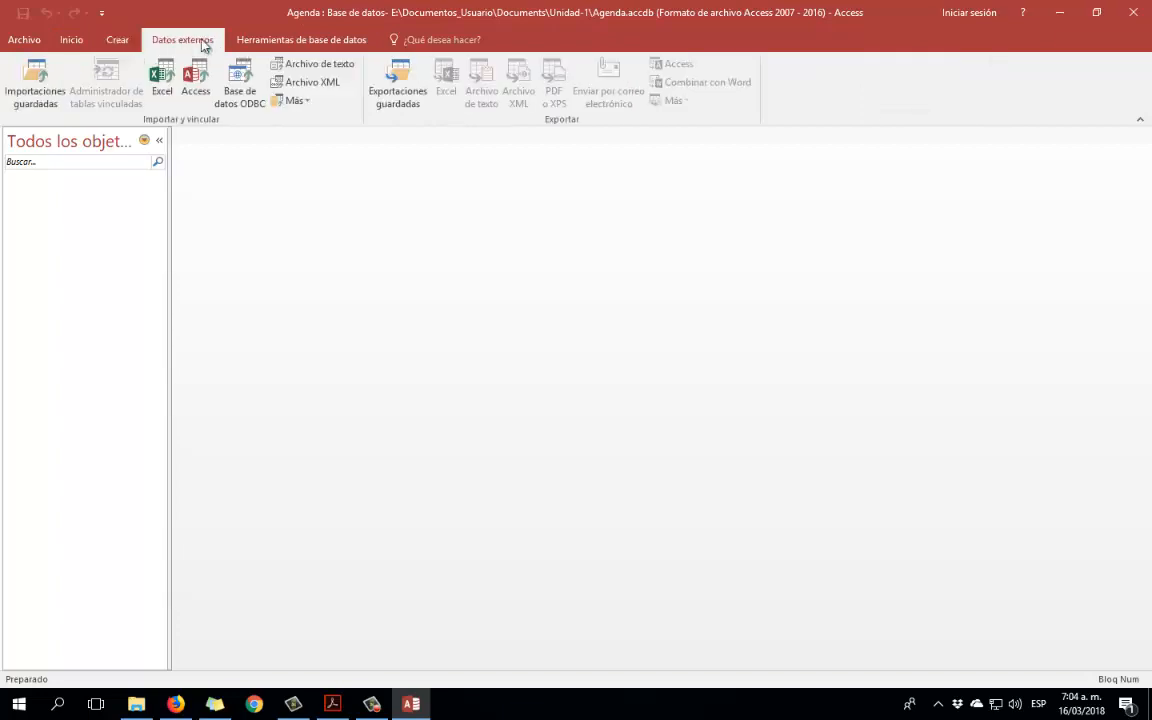
click(262, 42)
click(68, 44)
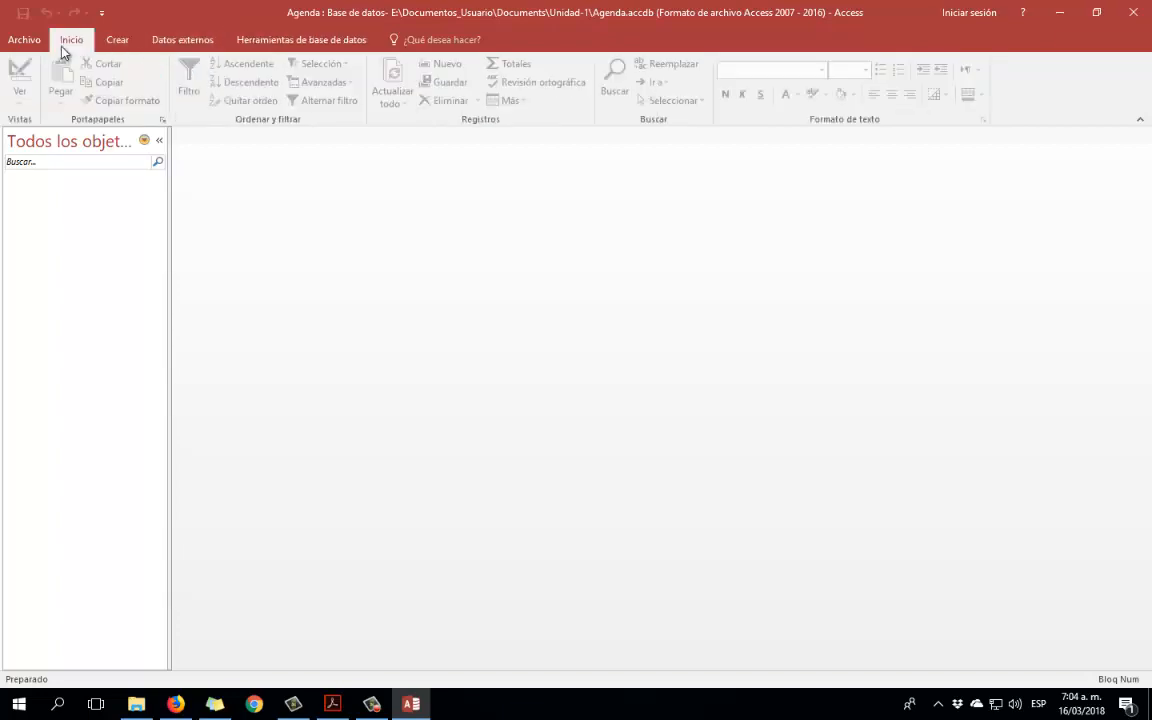
click(30, 42)
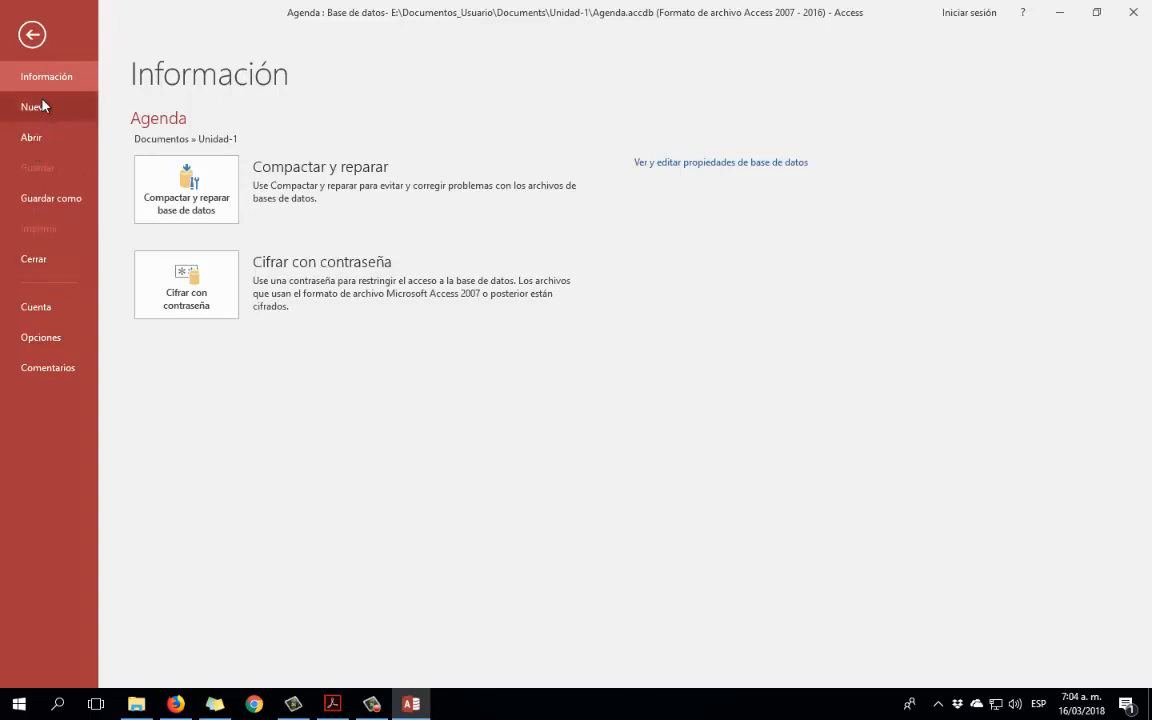
Return from the backstage view to the empty Agenda database window.
click(32, 34)
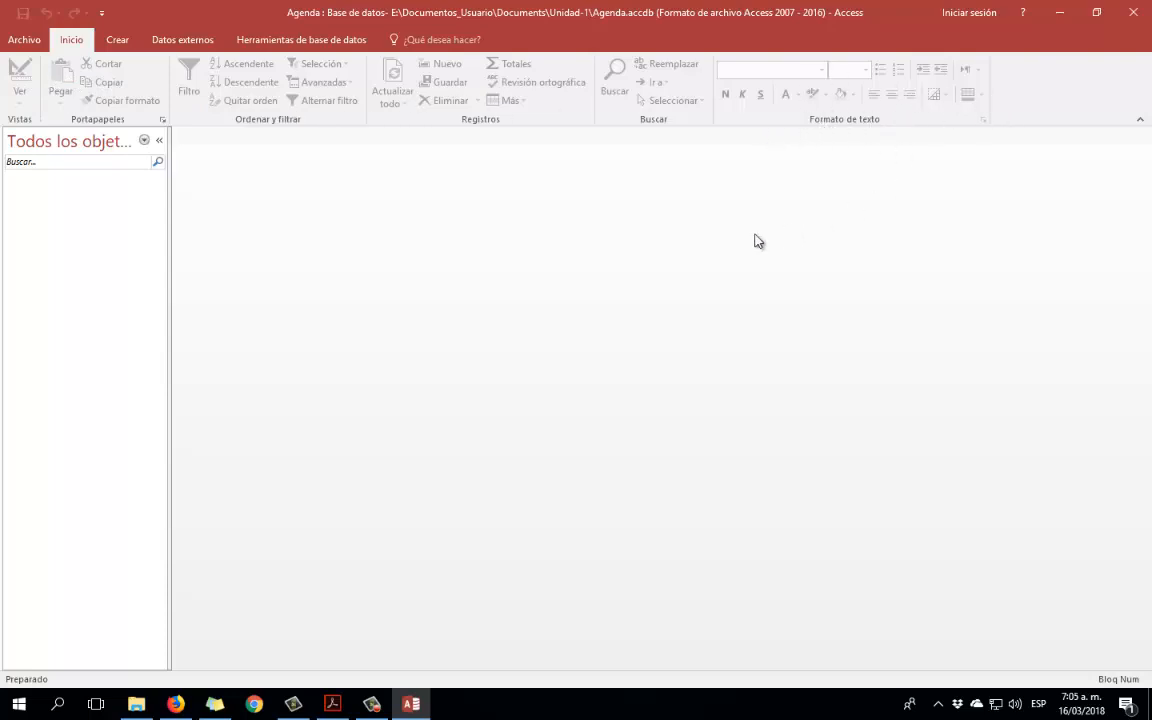
Look through the Crear, Datos externos and Herramientas de base de datos tabs, ending on Crear.
click(118, 42)
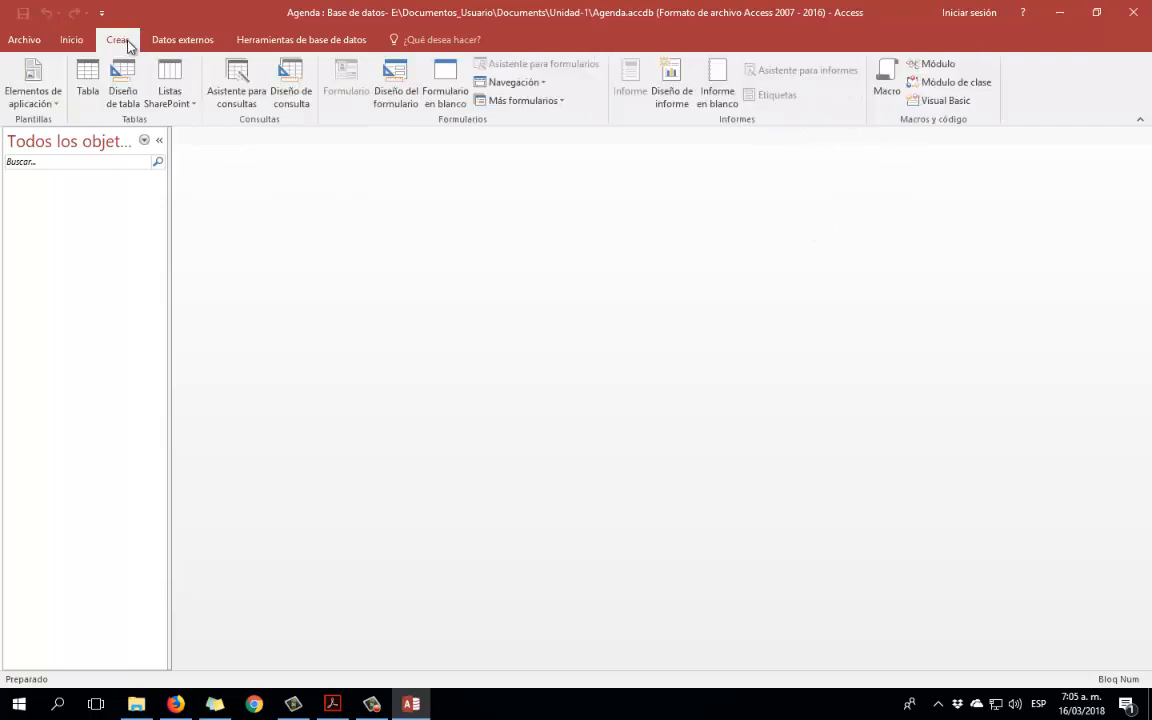
click(181, 45)
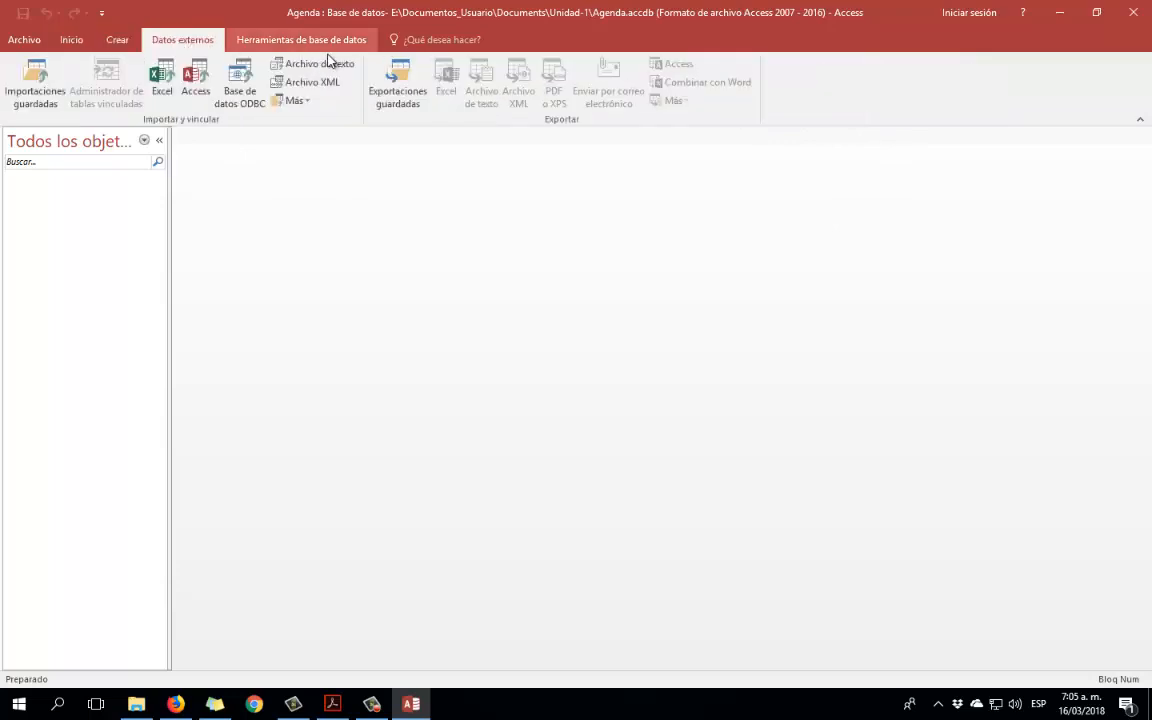
click(297, 45)
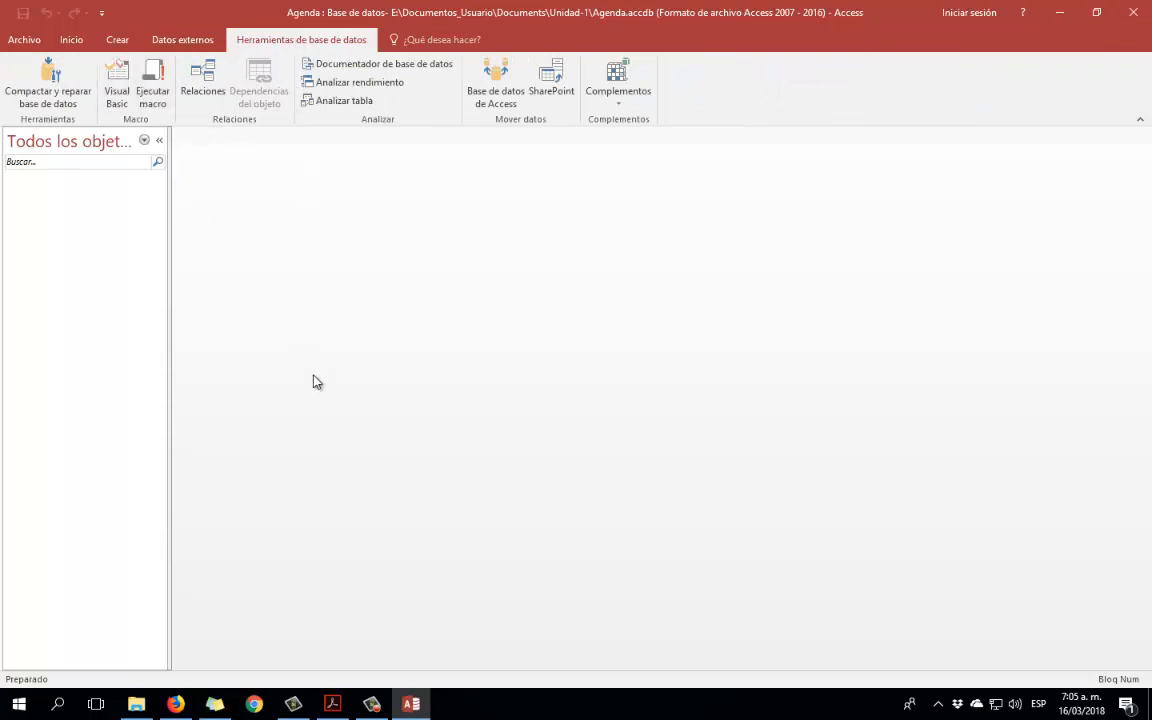
click(120, 39)
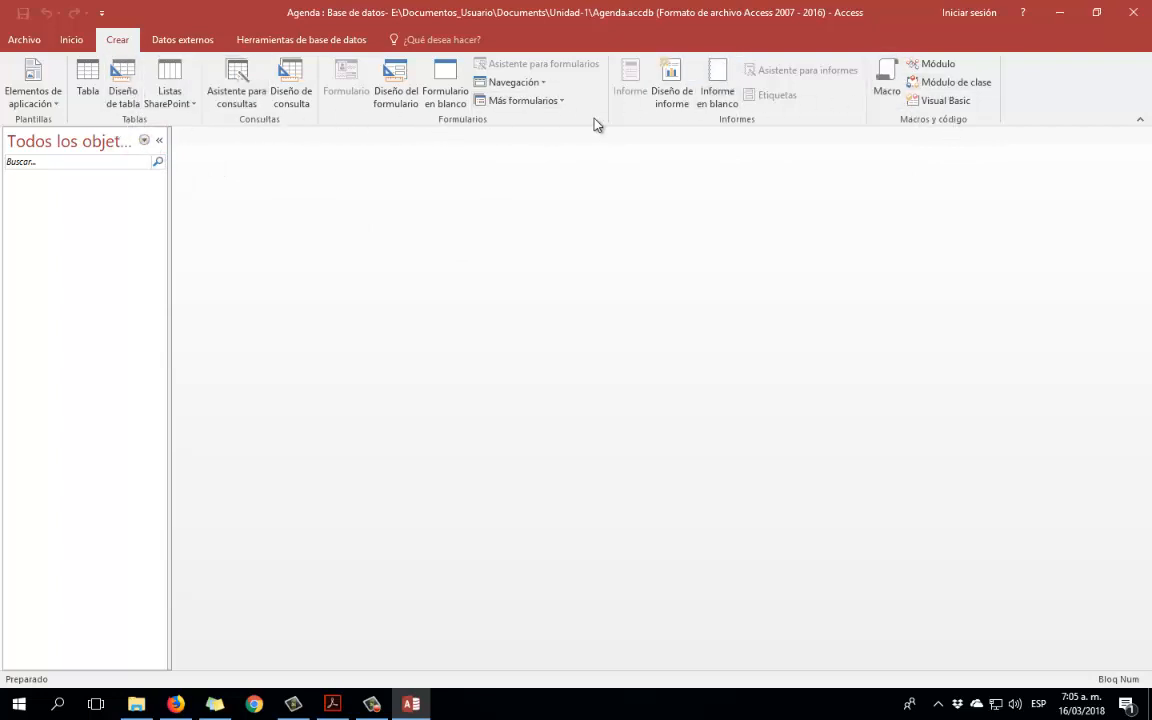
click(180, 40)
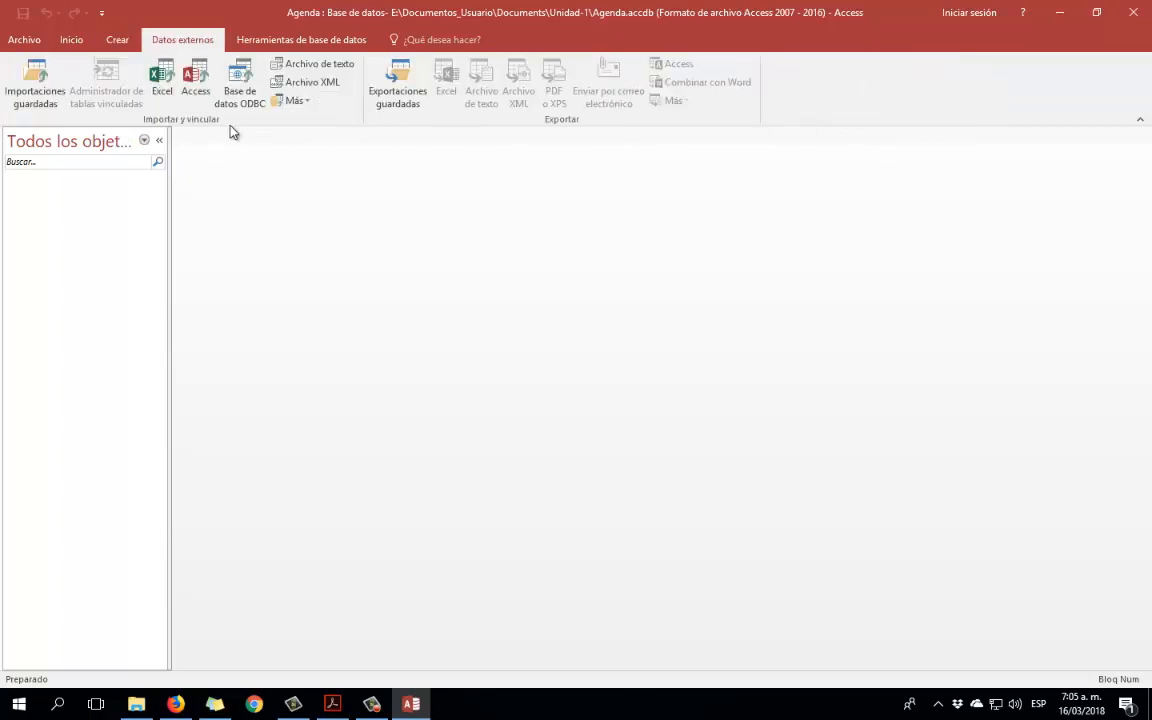
click(120, 44)
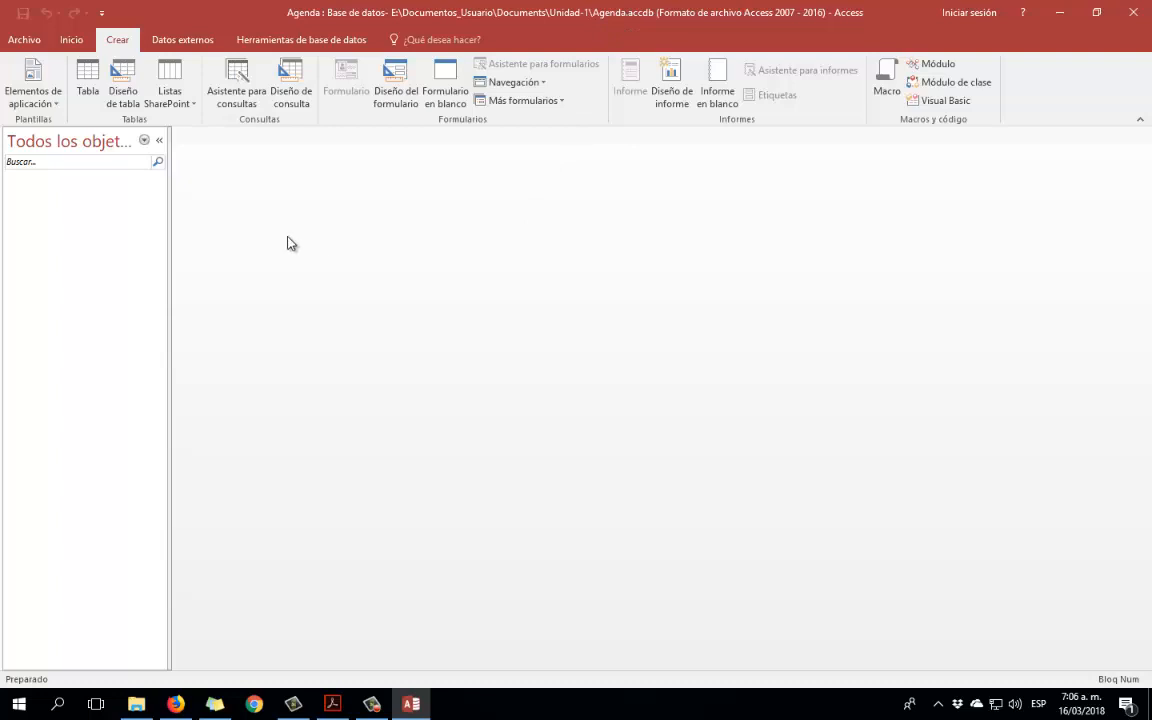
click(81, 43)
click(117, 42)
Start a new table in Design view and enter the first field, Nombre, as short text.
click(124, 96)
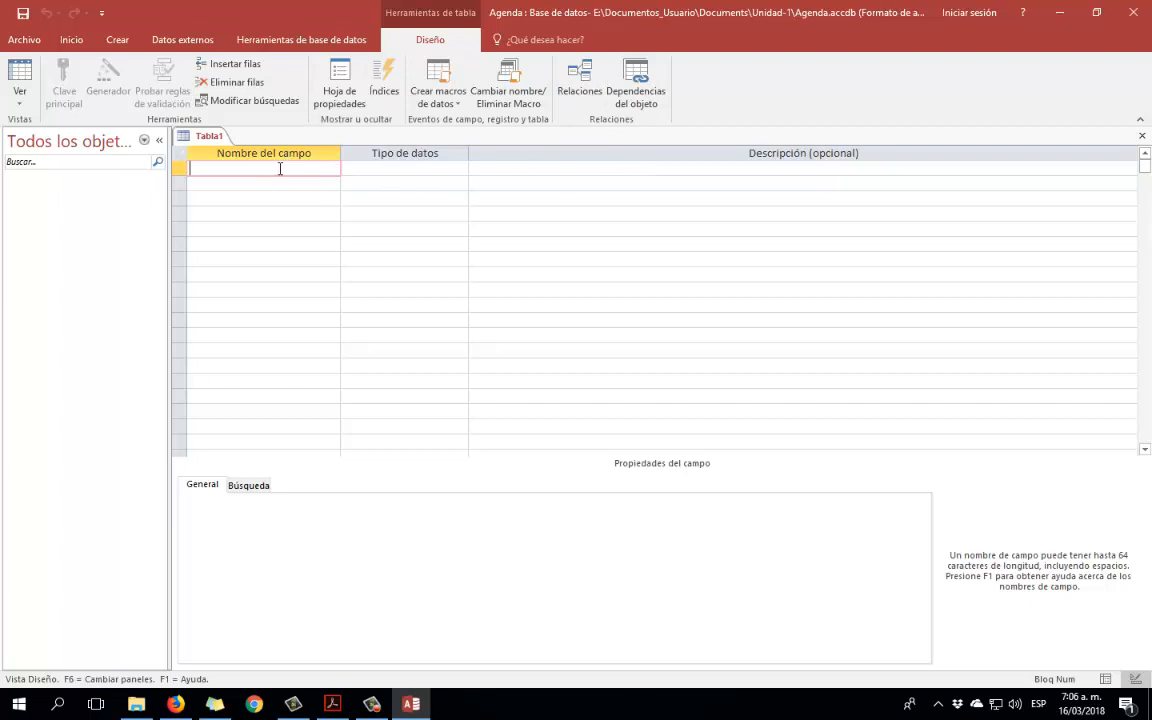
click(392, 168)
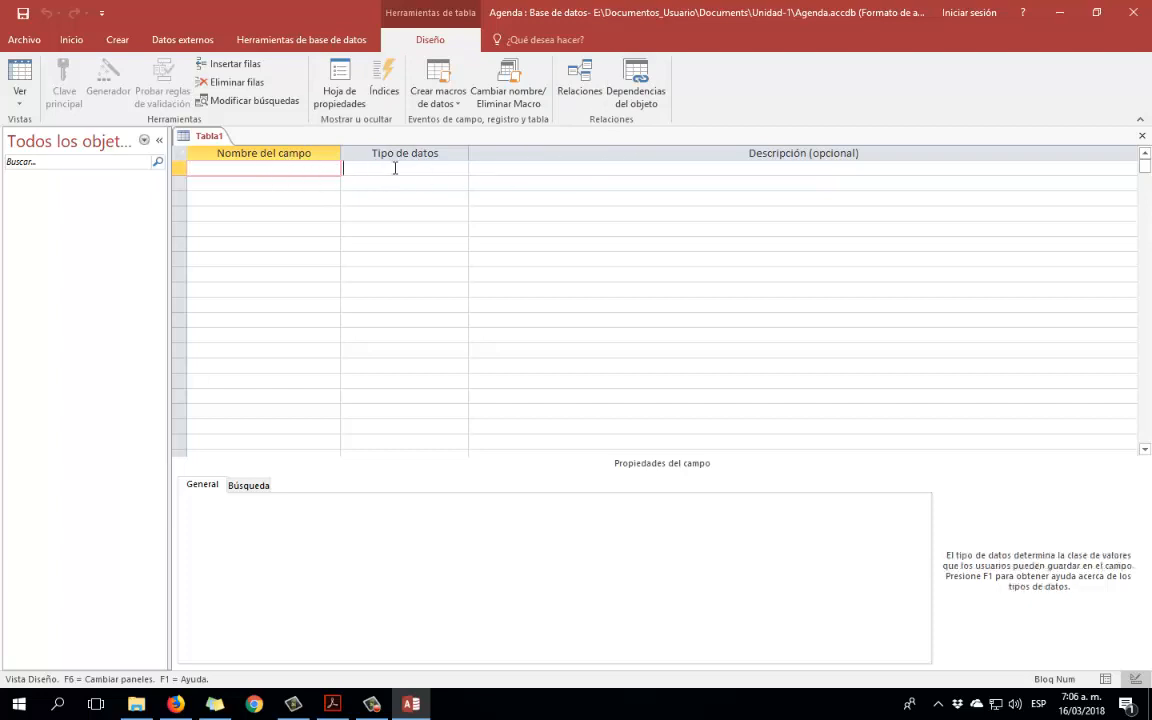
click(651, 168)
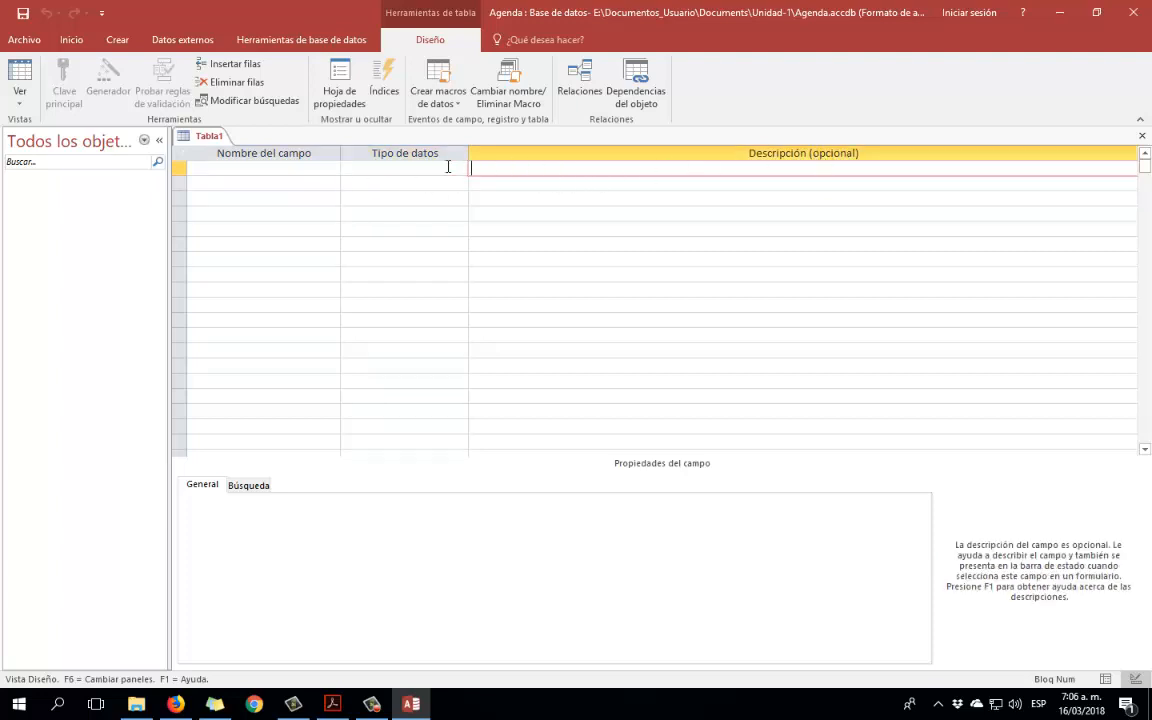
click(296, 166)
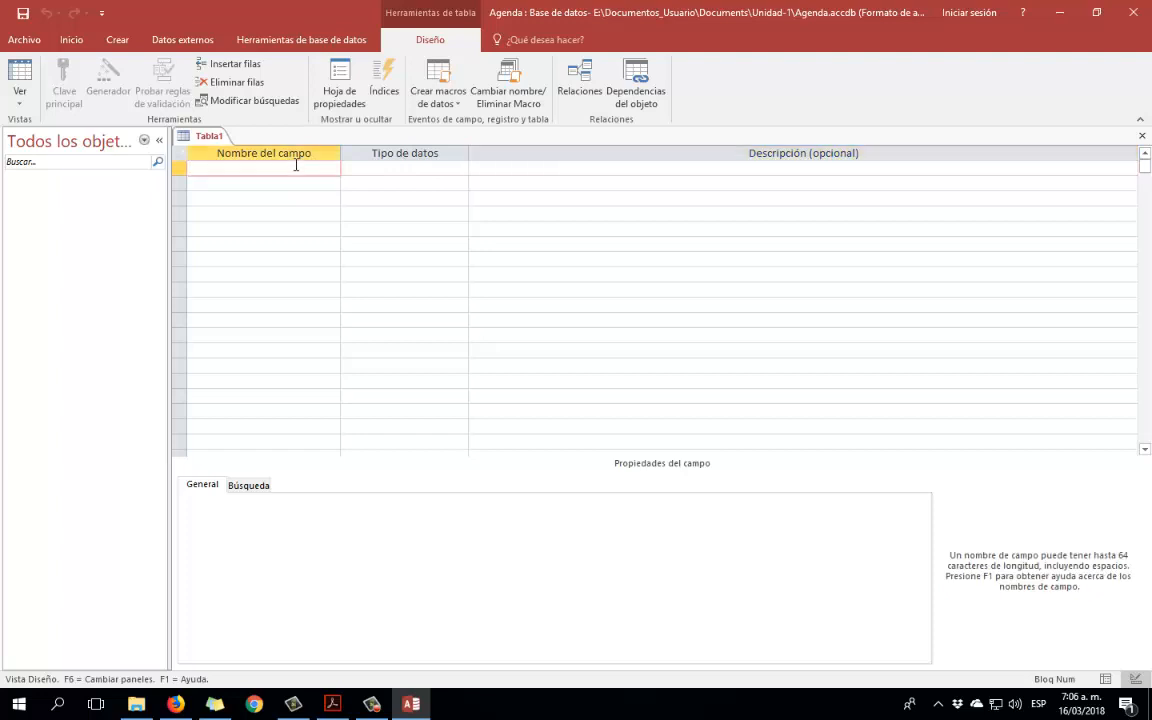
click(391, 168)
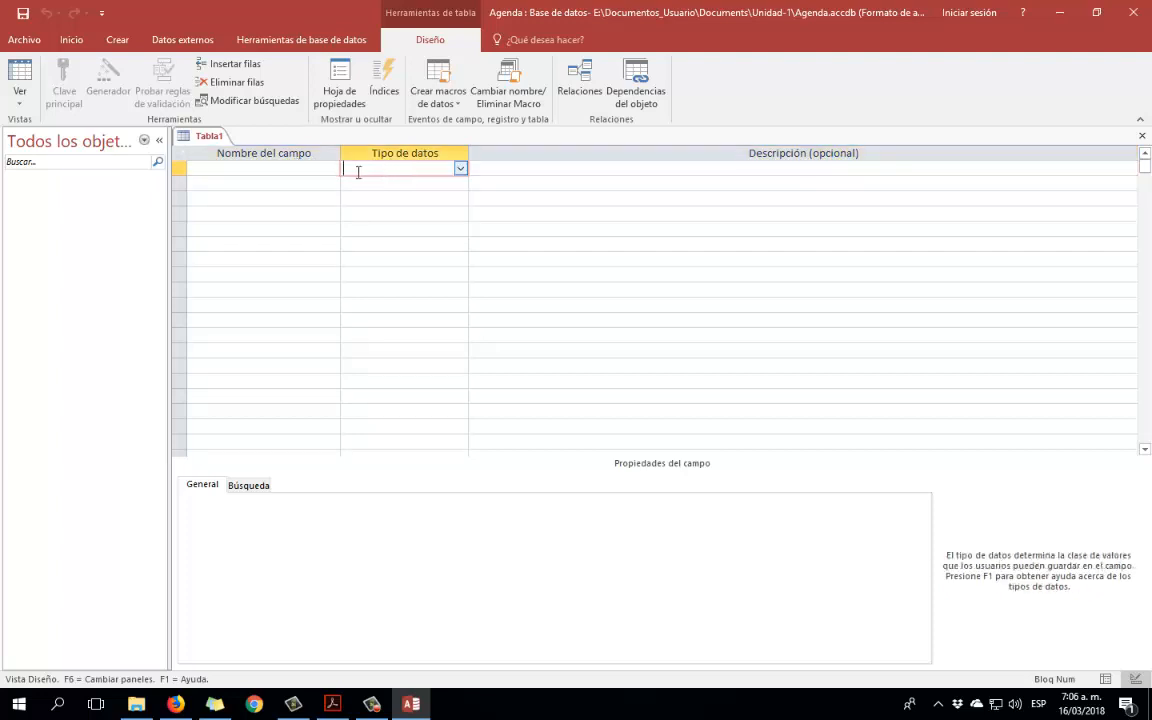
click(295, 168)
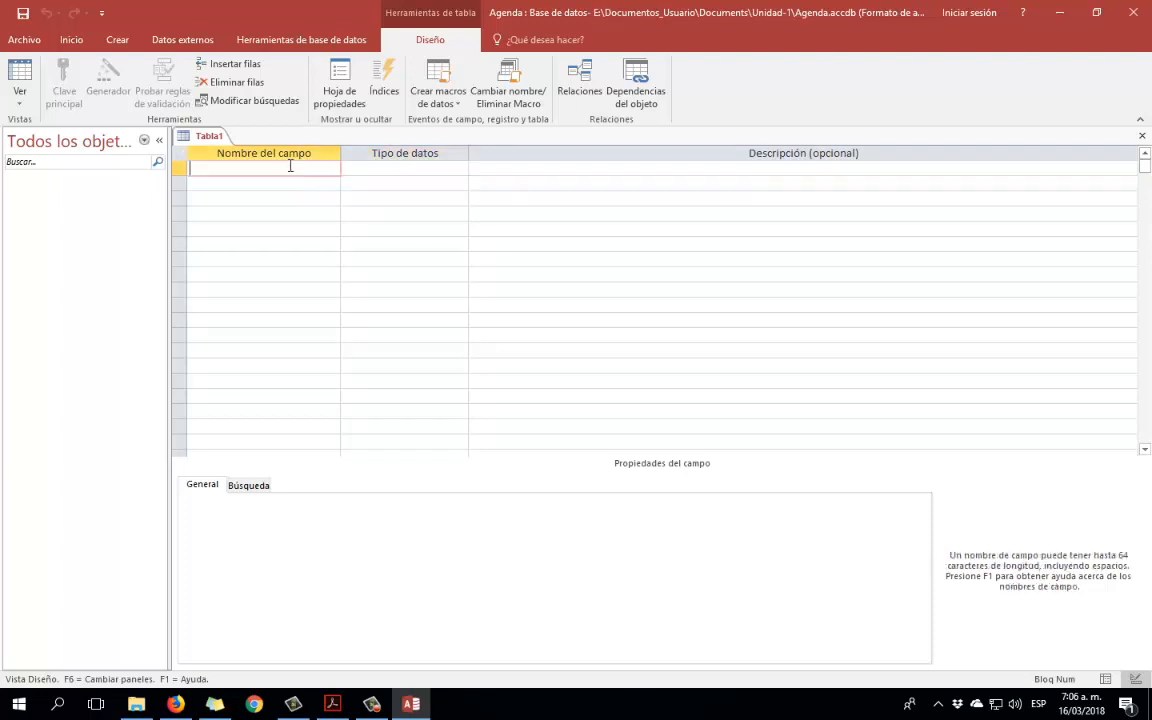
click(401, 168)
click(319, 169)
click(383, 166)
click(334, 168)
click(308, 182)
click(307, 167)
click(252, 184)
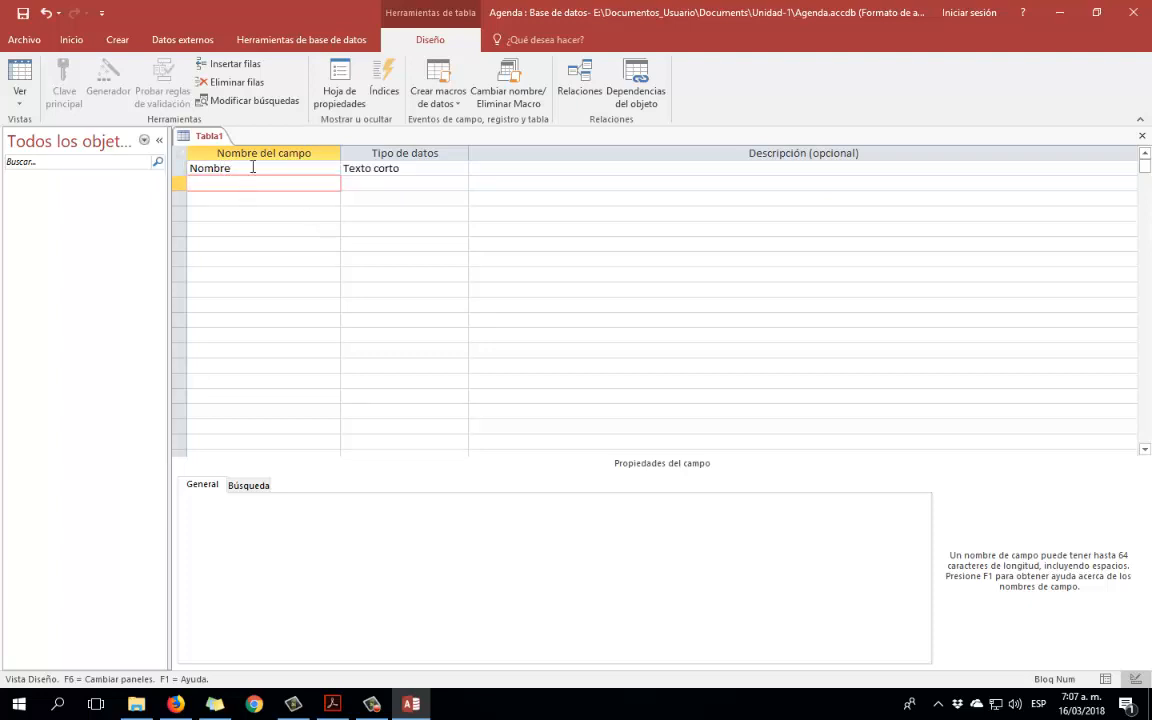
click(252, 170)
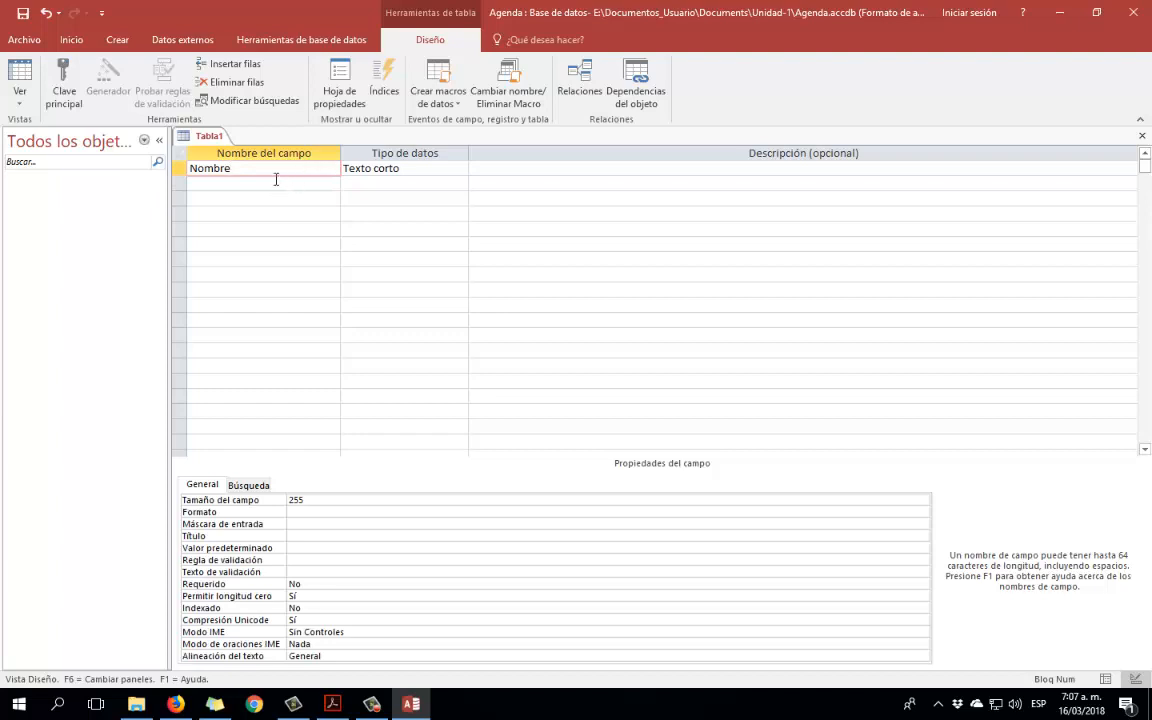
Add the Telefono and Direccion fields as short text.
click(269, 181)
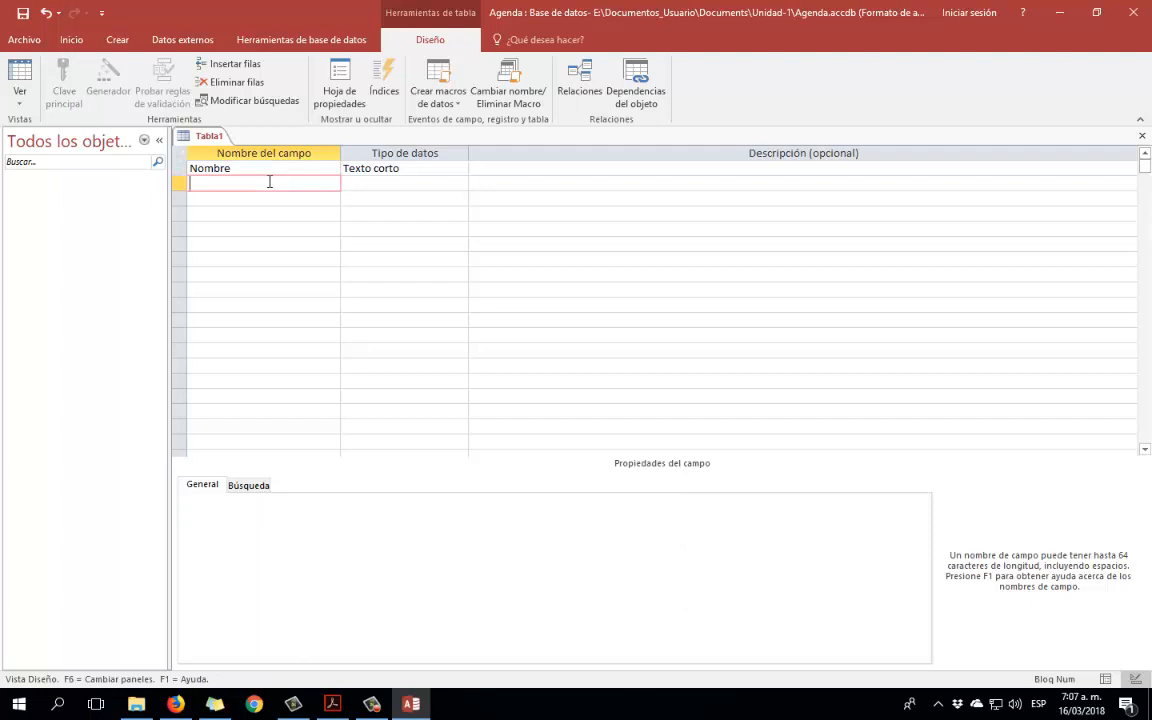
text(Telefono)
click(366, 701)
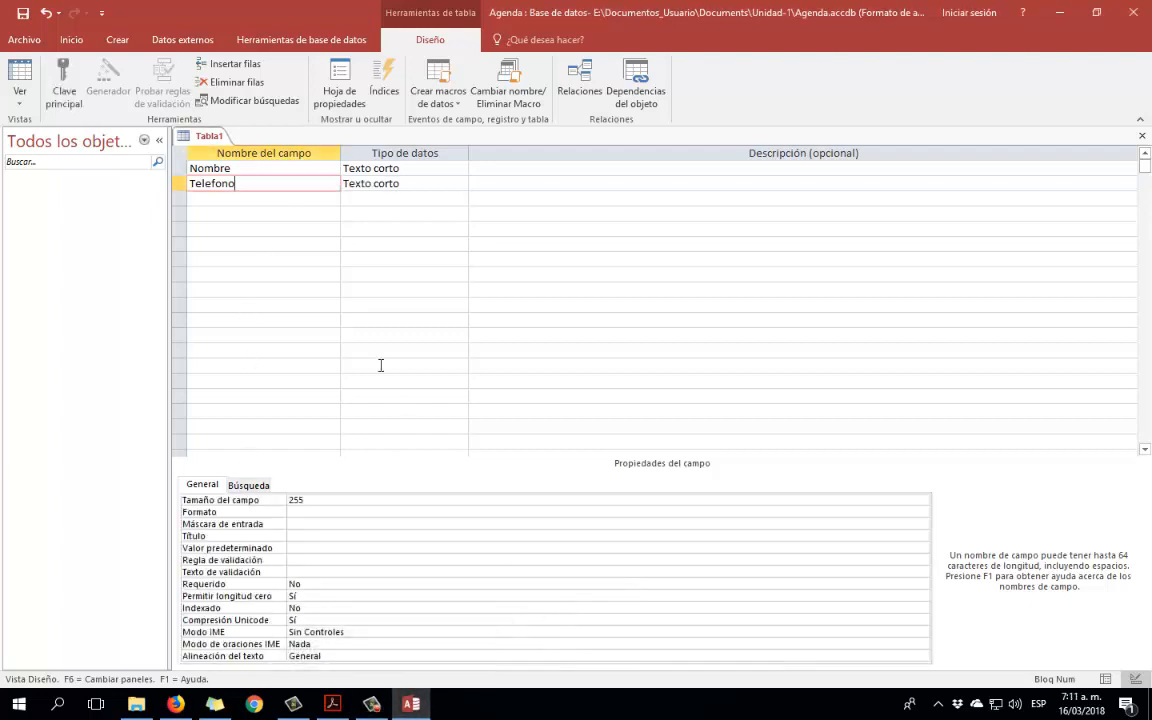
click(253, 199)
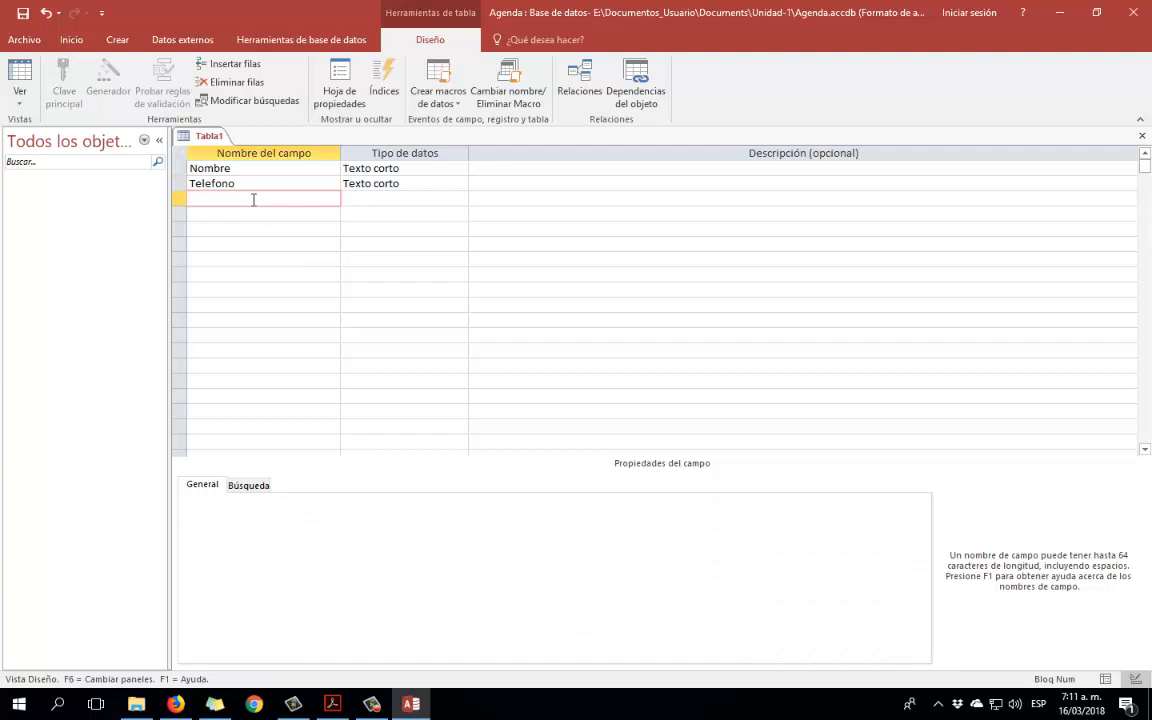
text(Direccion)
key(Down)
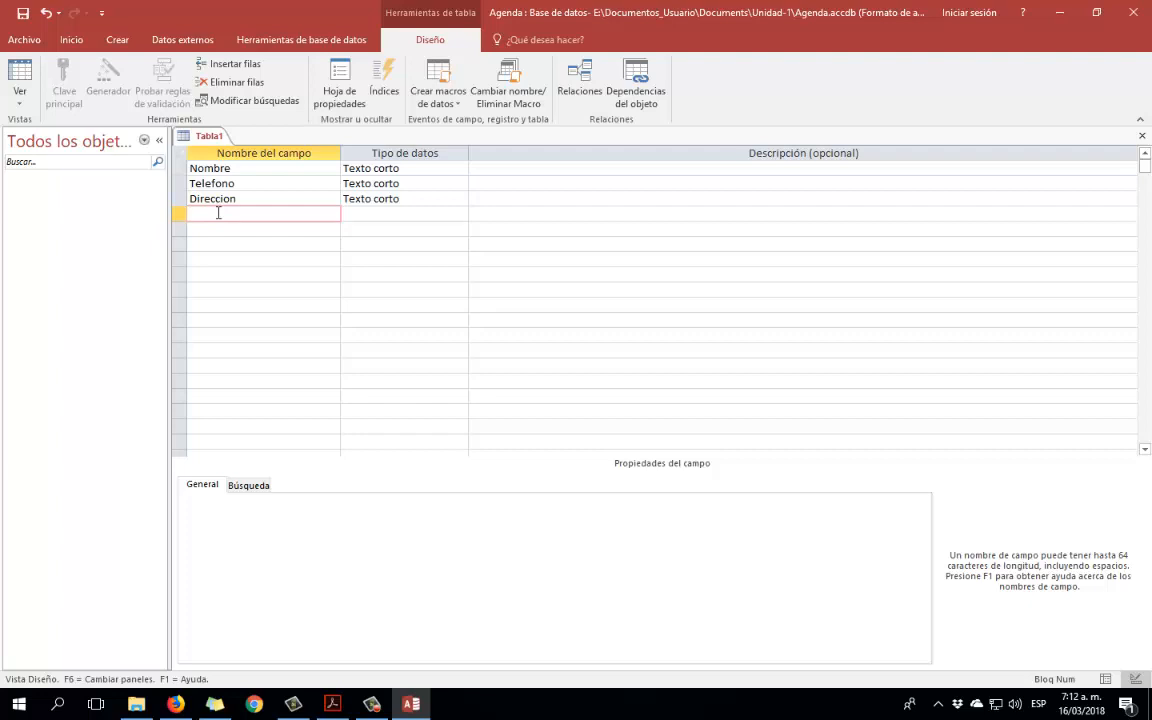
Add the field Deporte de interes and review the earlier fields' properties.
text(Deporte de interes)
key(Down)
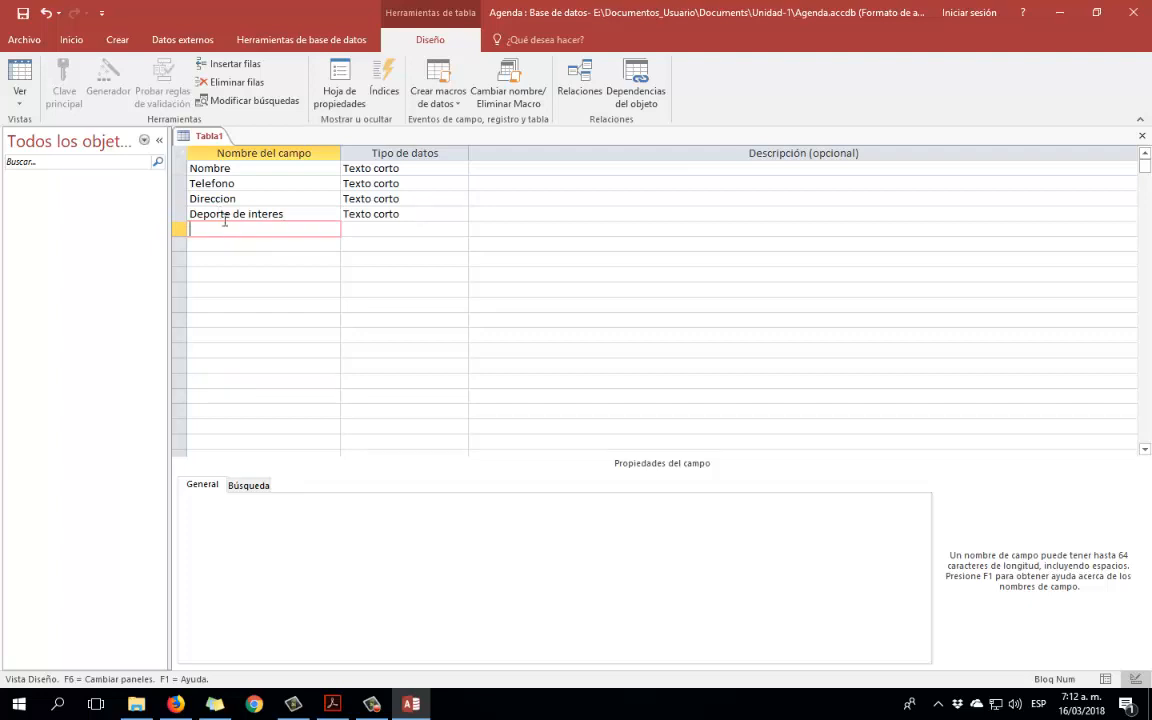
click(239, 168)
click(247, 184)
click(251, 198)
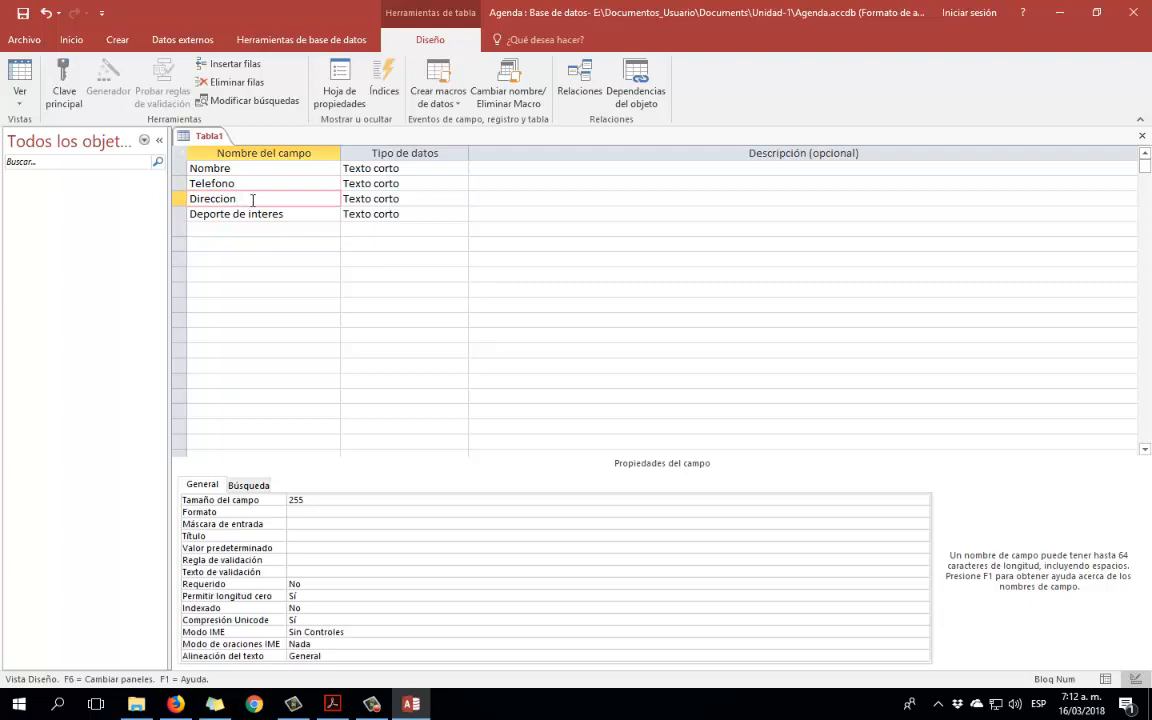
click(296, 215)
click(266, 231)
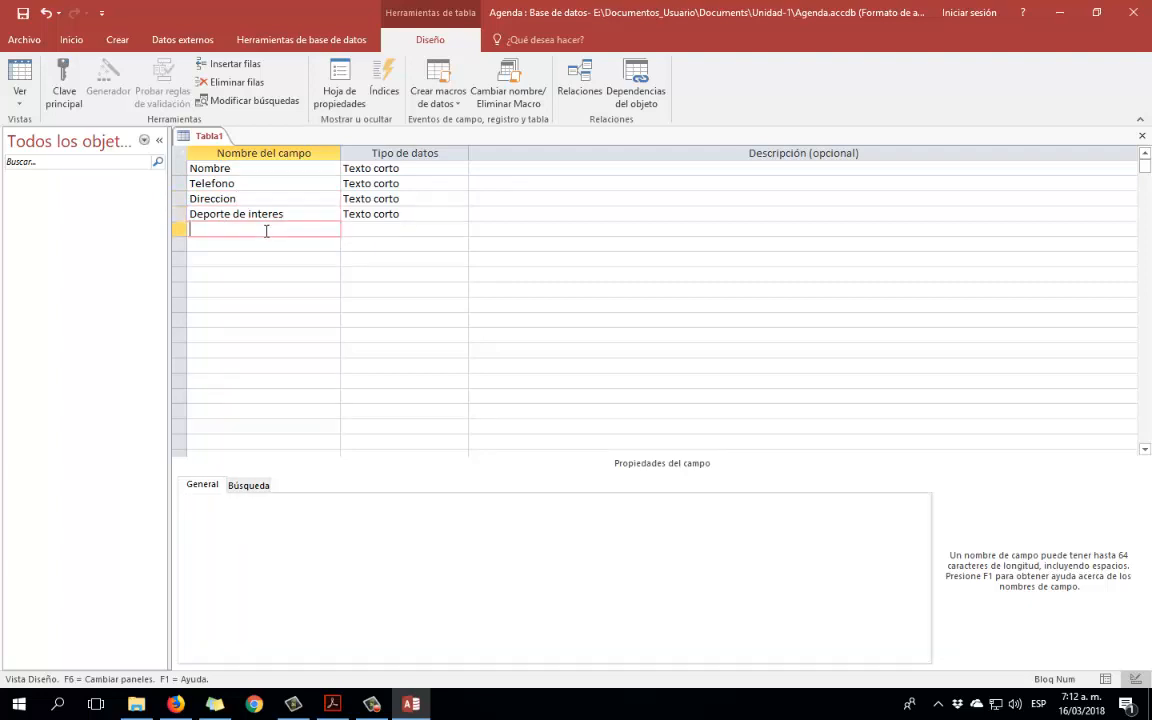
Add Genero (correcting the Gnero typo) and Estado civil, then select the Deporte de interes row.
text(Gneros)
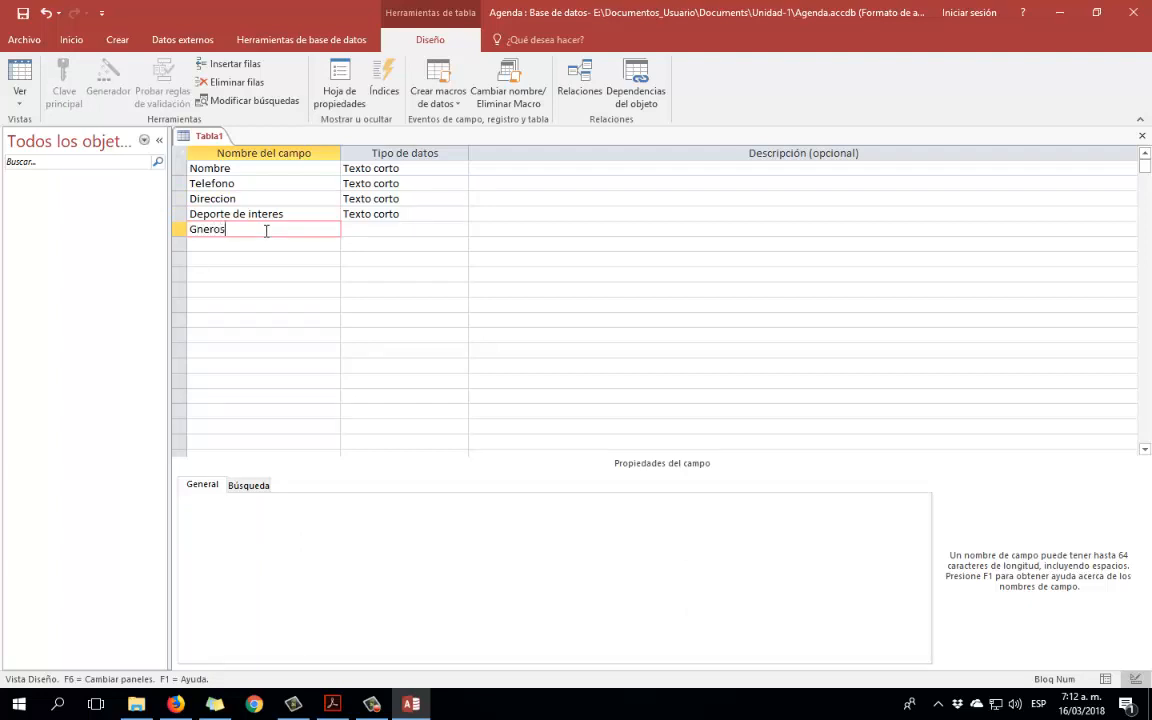
click(236, 247)
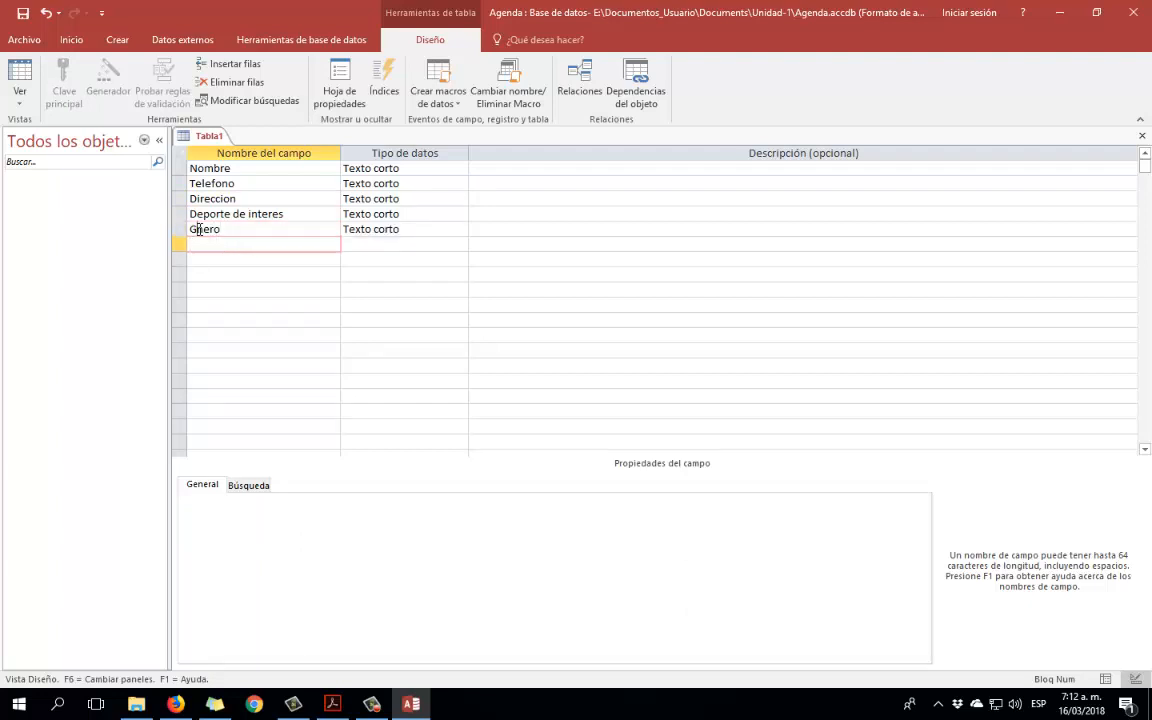
click(199, 229)
text(e)
click(225, 247)
text(Estado)
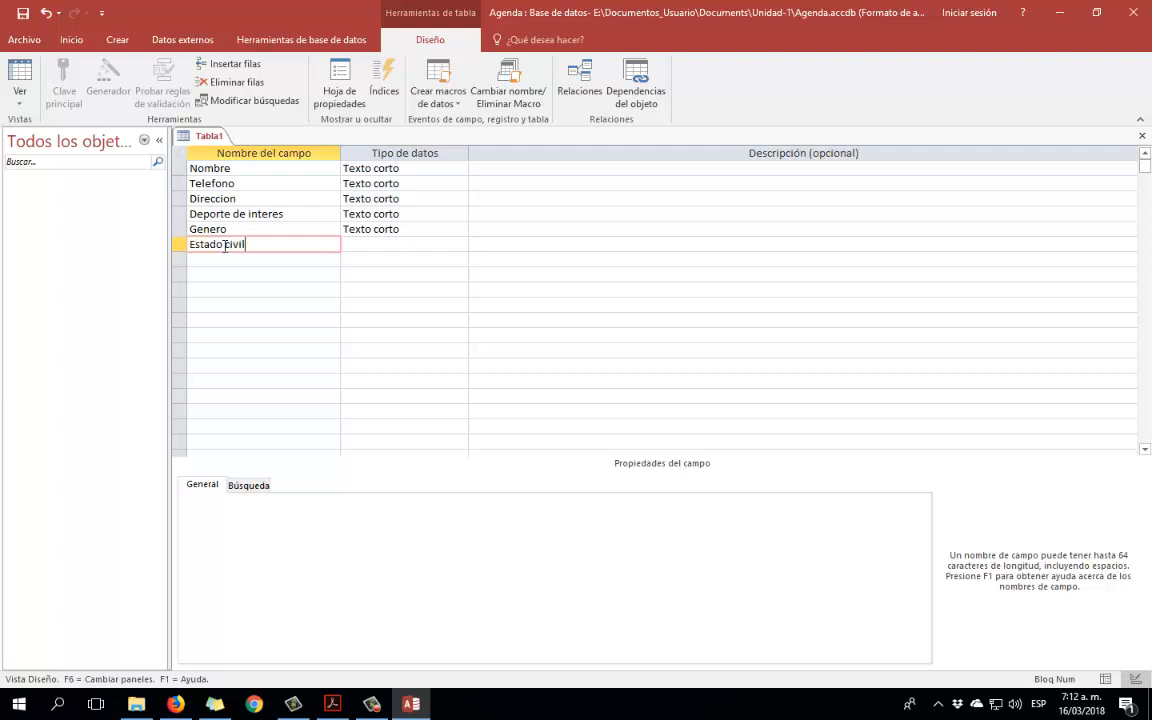
text( civil)
click(222, 260)
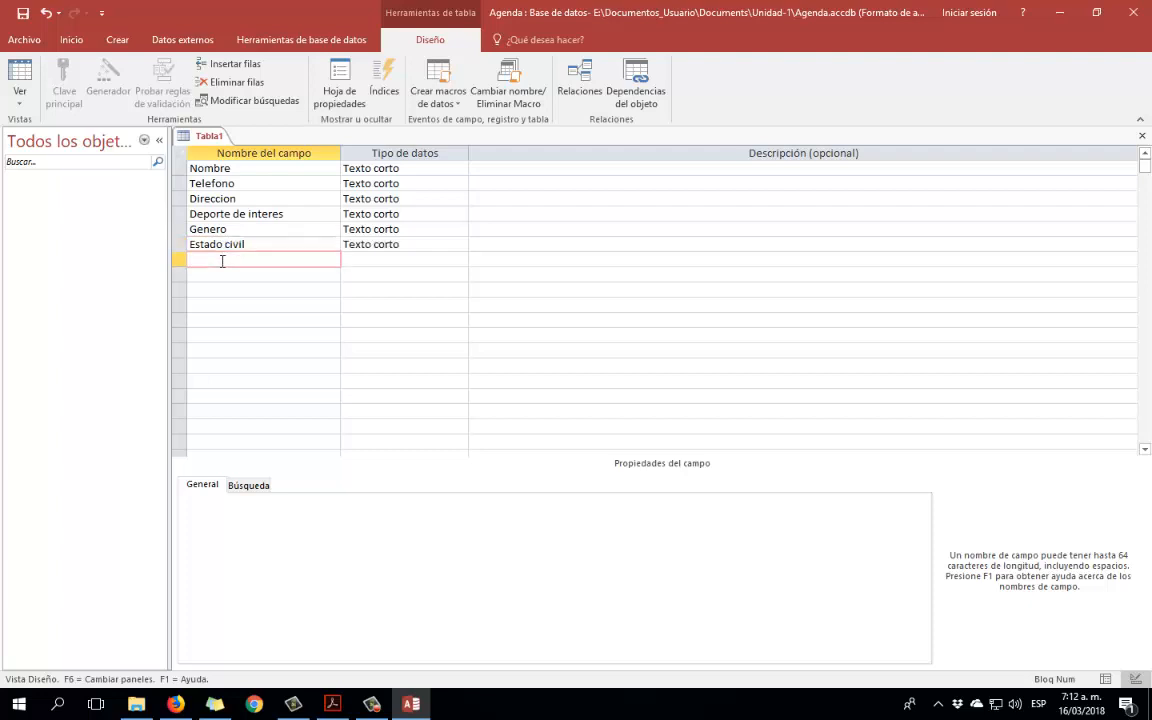
click(284, 214)
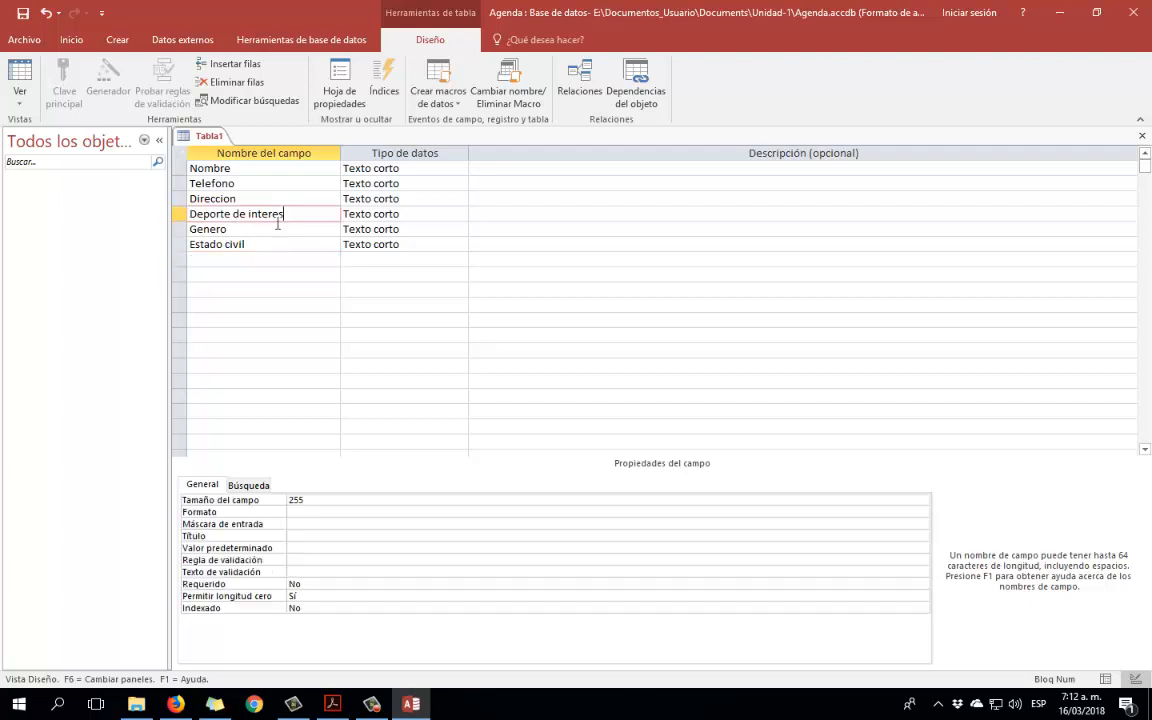
click(225, 260)
click(260, 214)
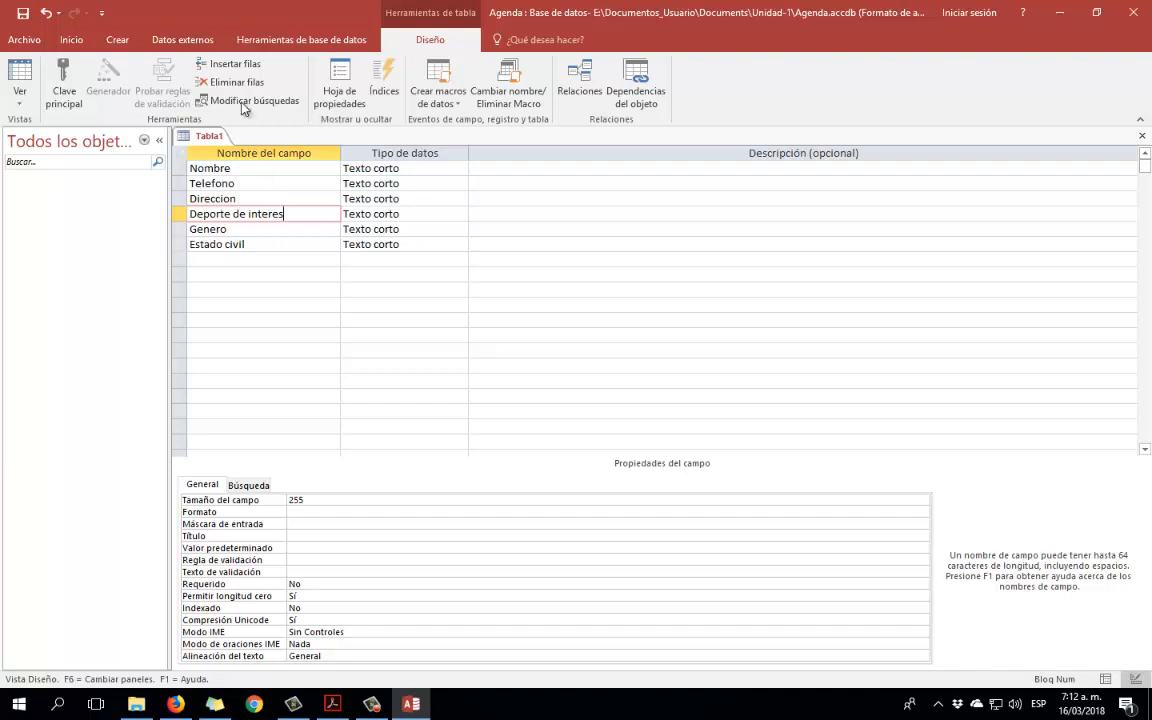
click(234, 65)
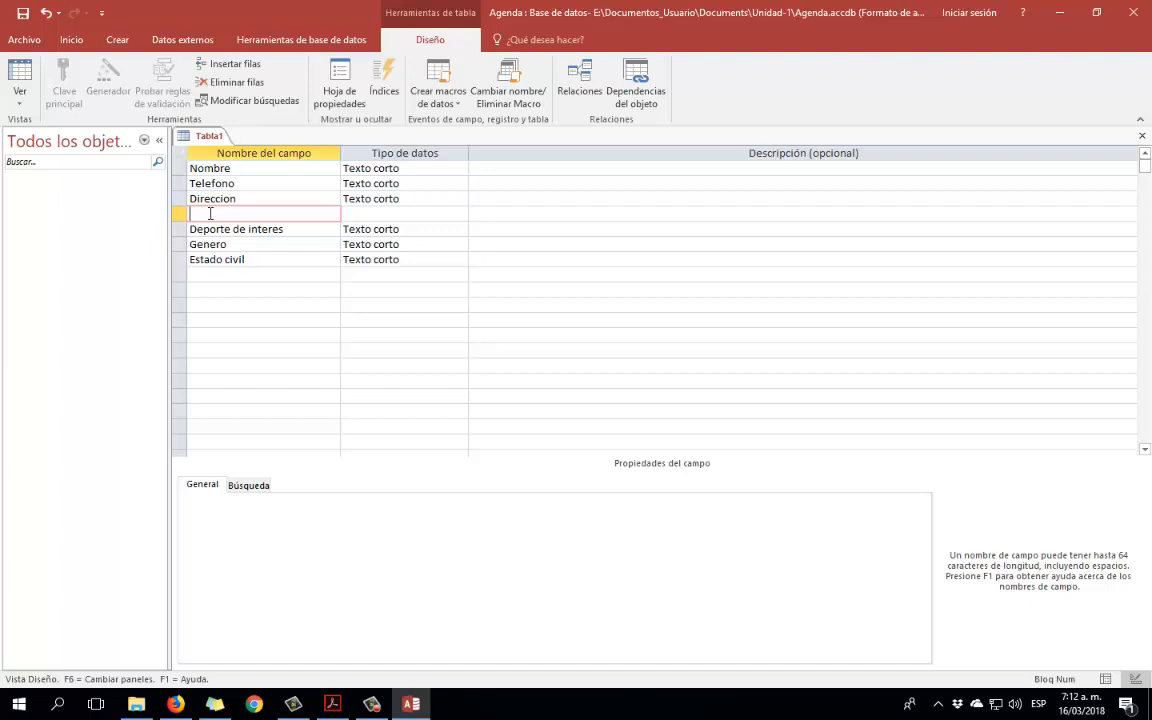
text(Correo electronico)
click(218, 274)
click(255, 259)
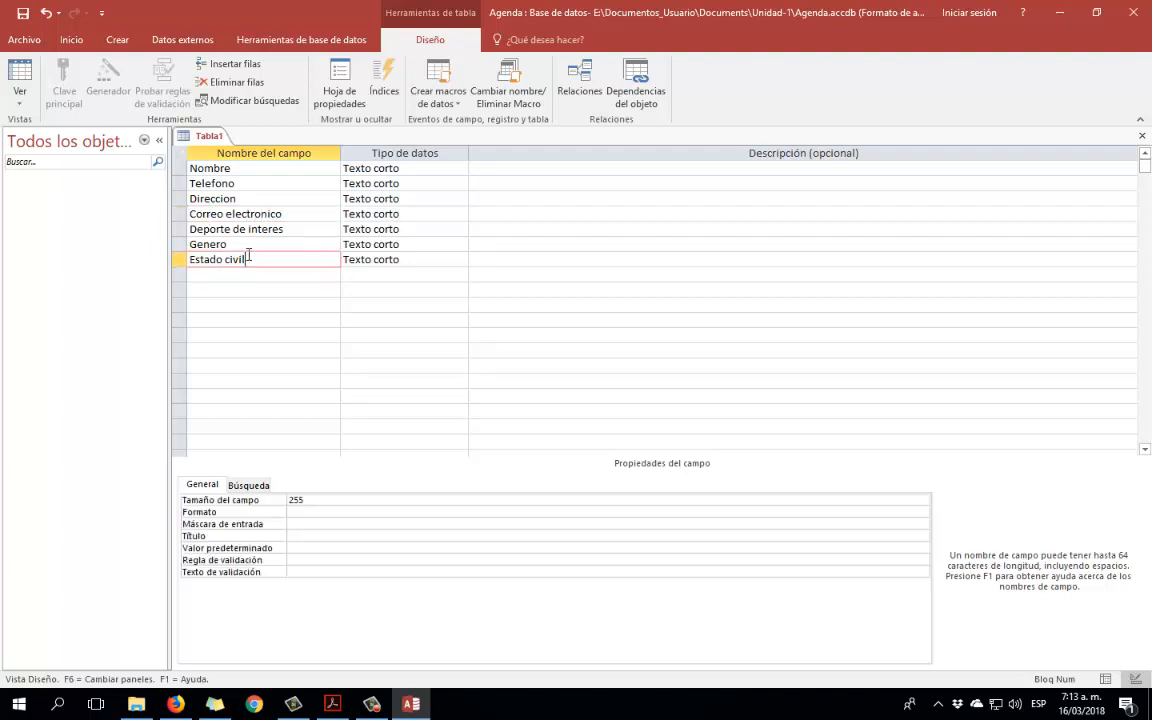
click(232, 244)
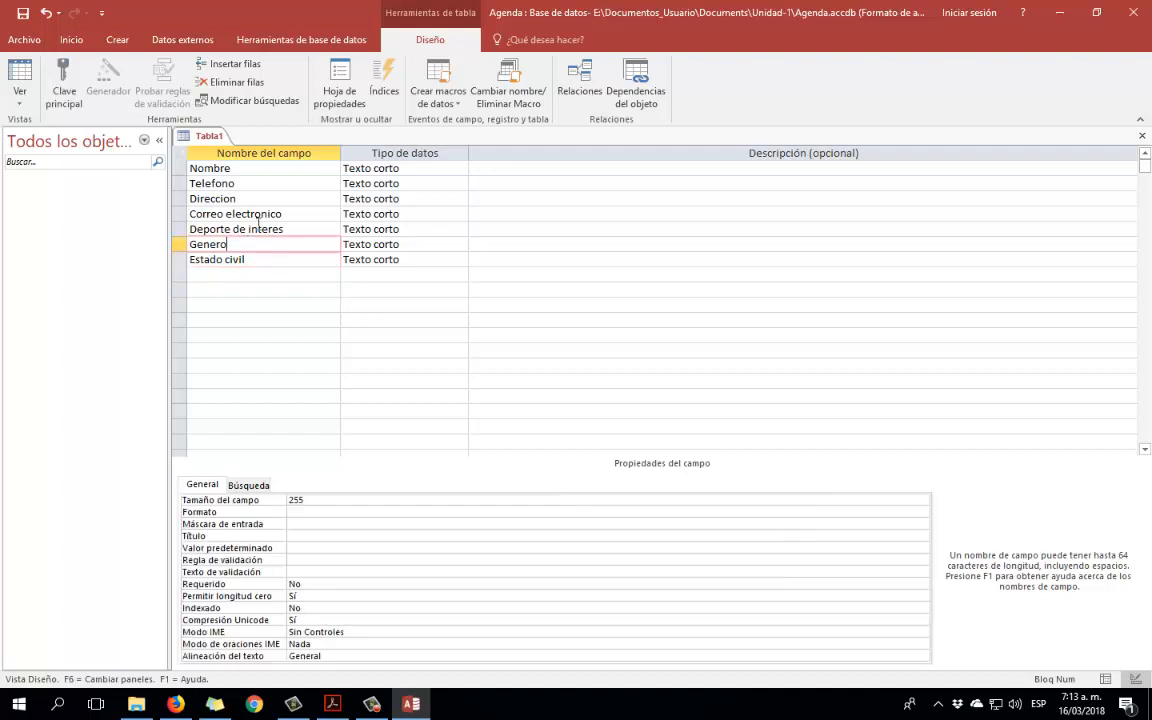
click(240, 274)
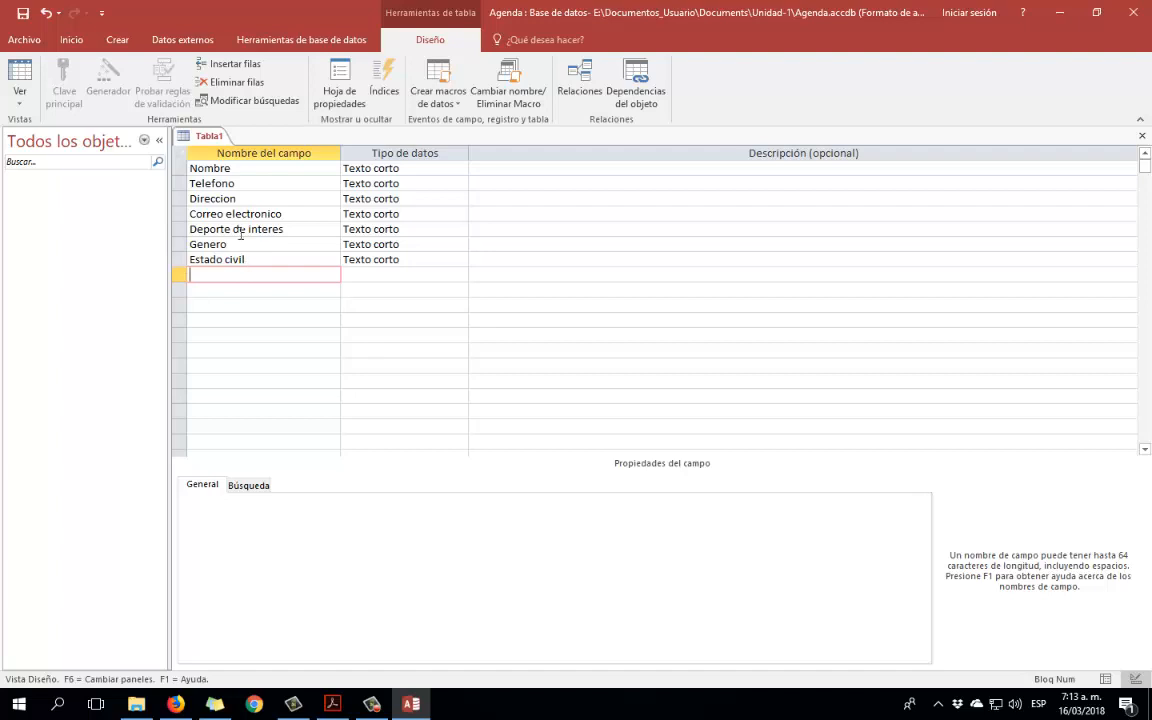
click(247, 168)
click(248, 183)
Step through the Direccion, Correo electronico, Deporte de interes, Genero and Estado civil fields.
click(248, 198)
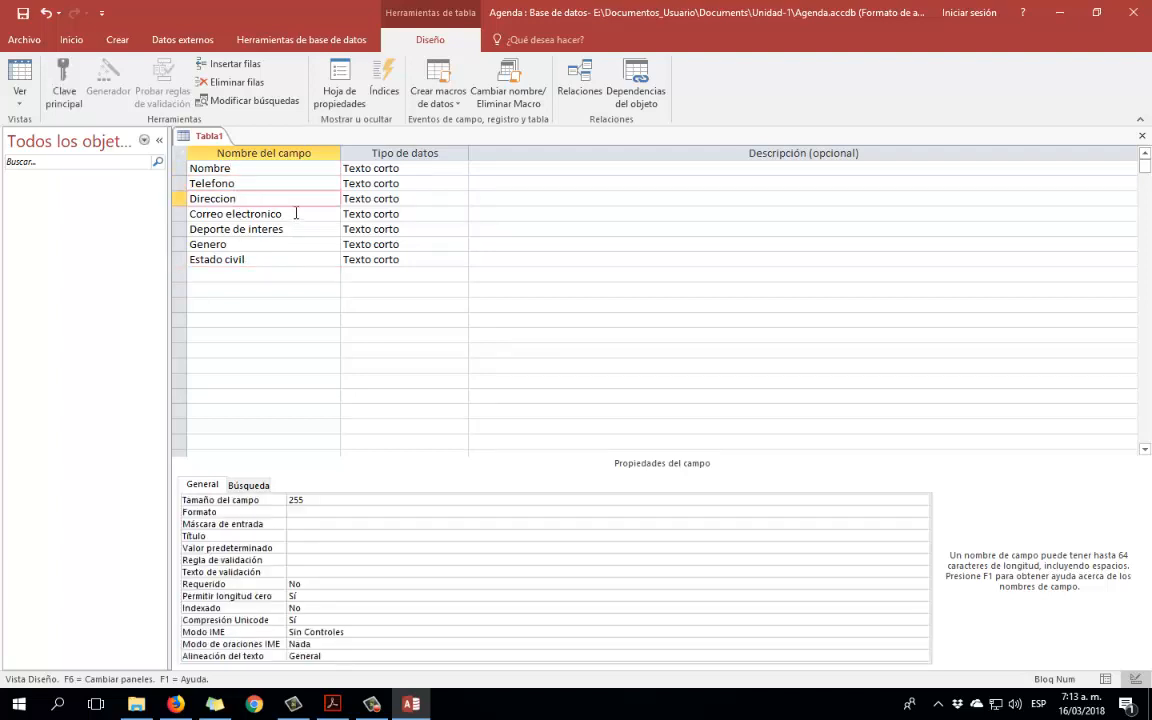
click(296, 213)
click(296, 229)
click(285, 244)
click(262, 259)
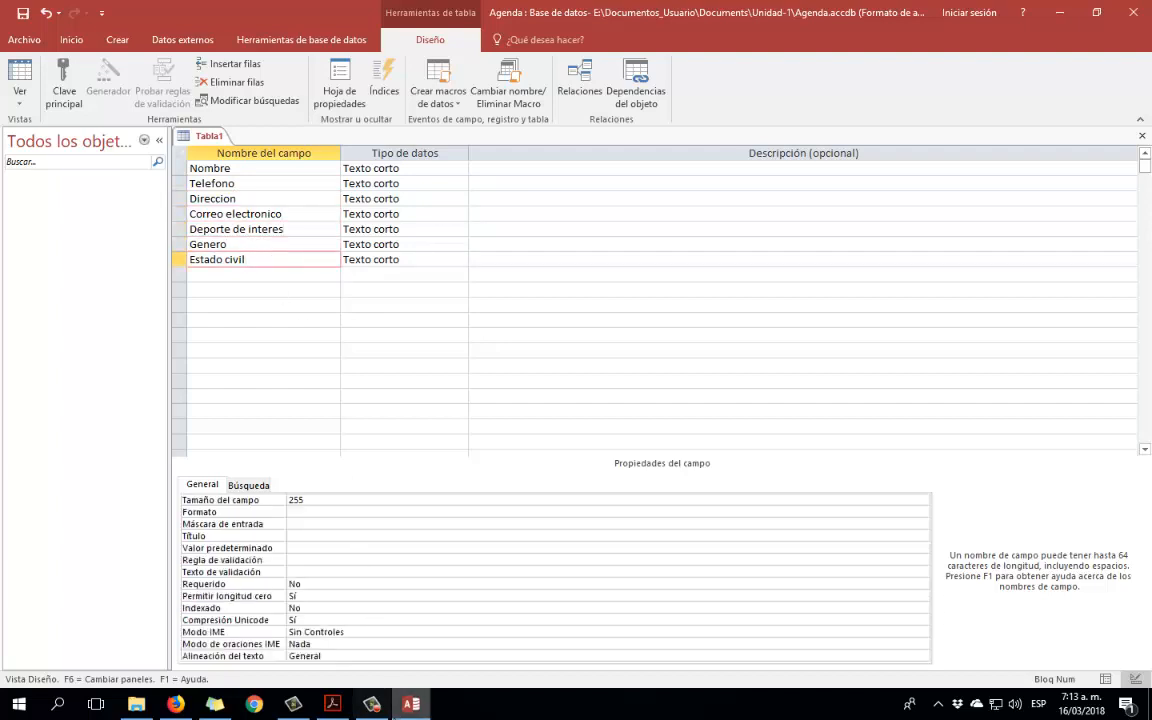
click(371, 704)
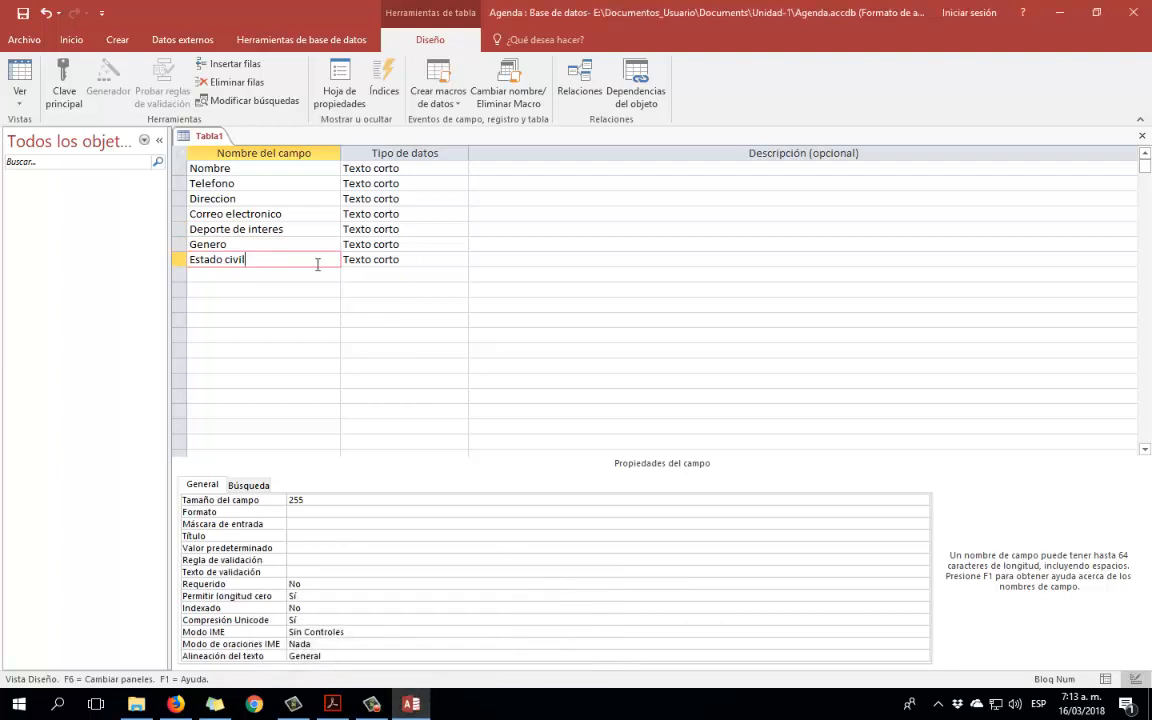
Replace the Deporte de interes field name with Hobby and check the other rows.
click(240, 229)
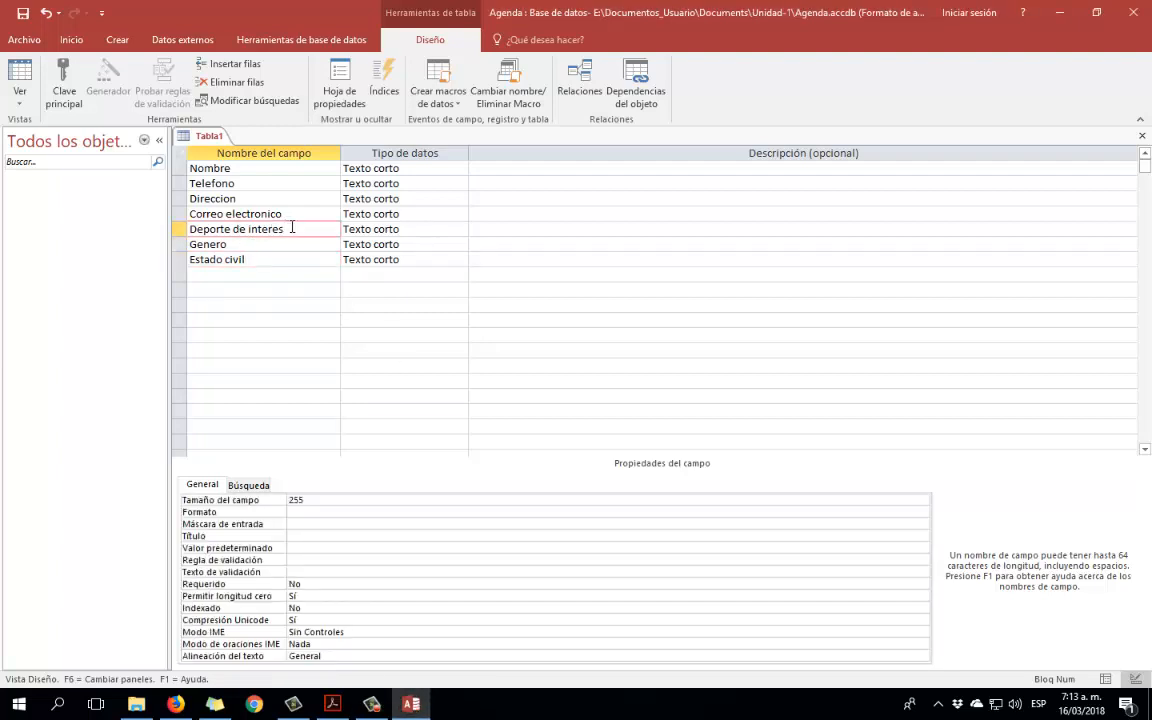
drag(293, 228, 186, 229)
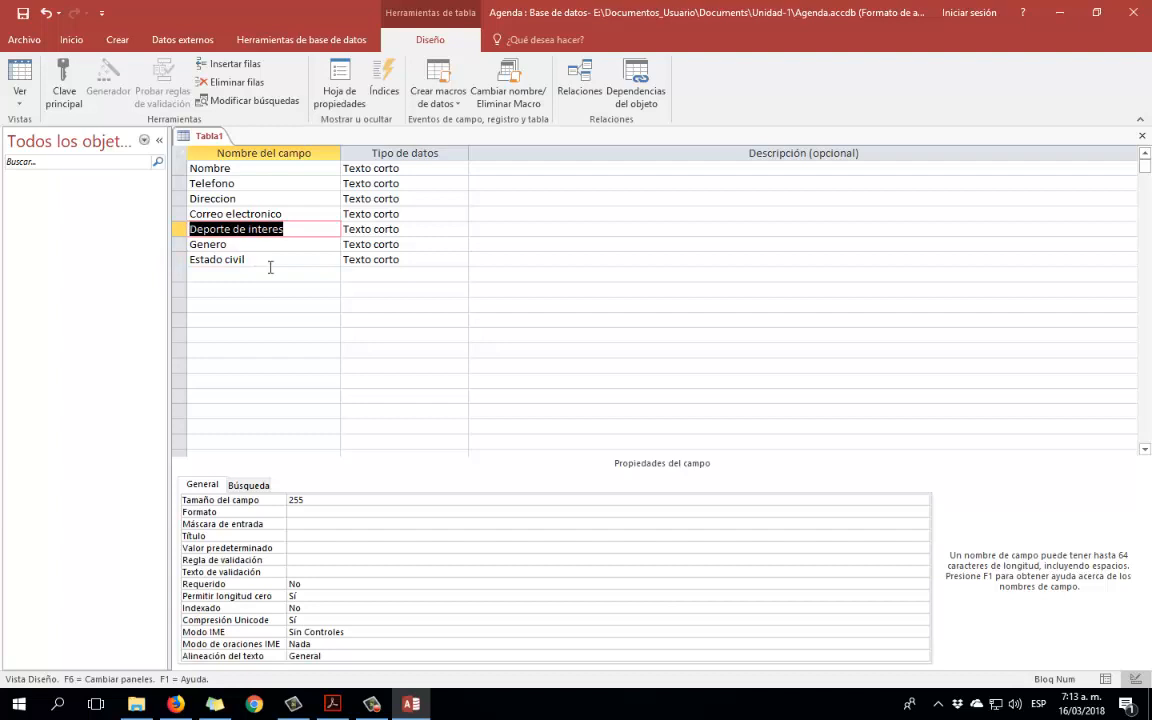
text(Hobby)
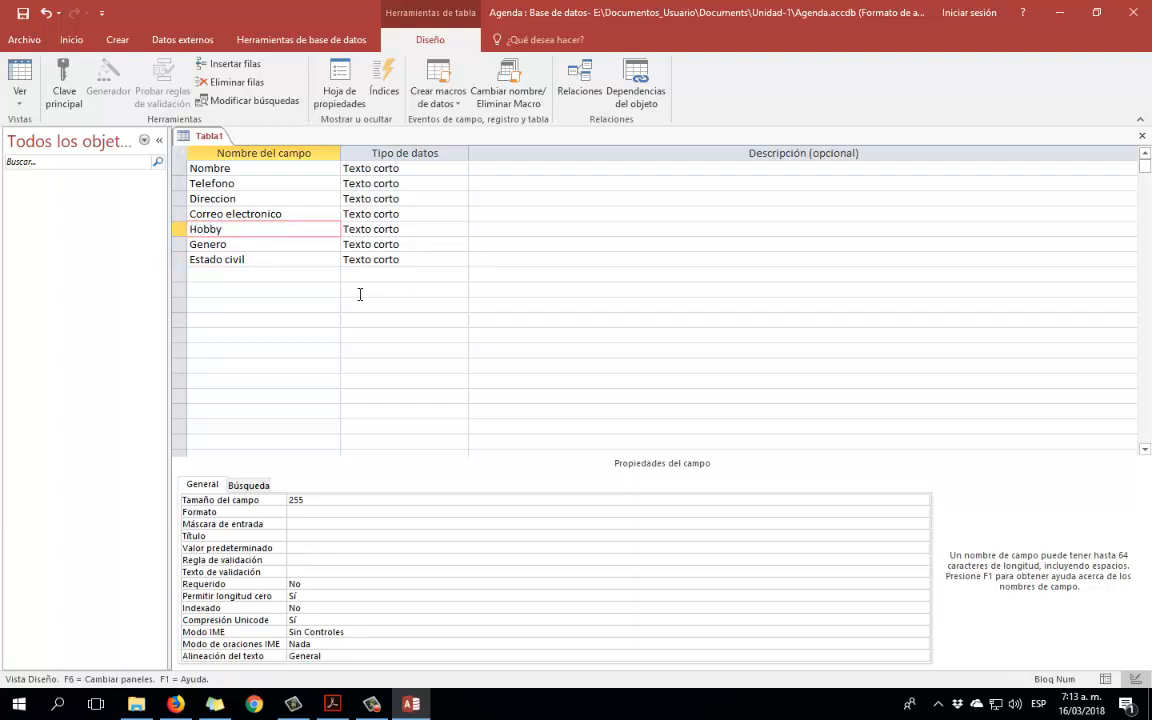
click(280, 243)
click(427, 229)
click(237, 229)
click(271, 259)
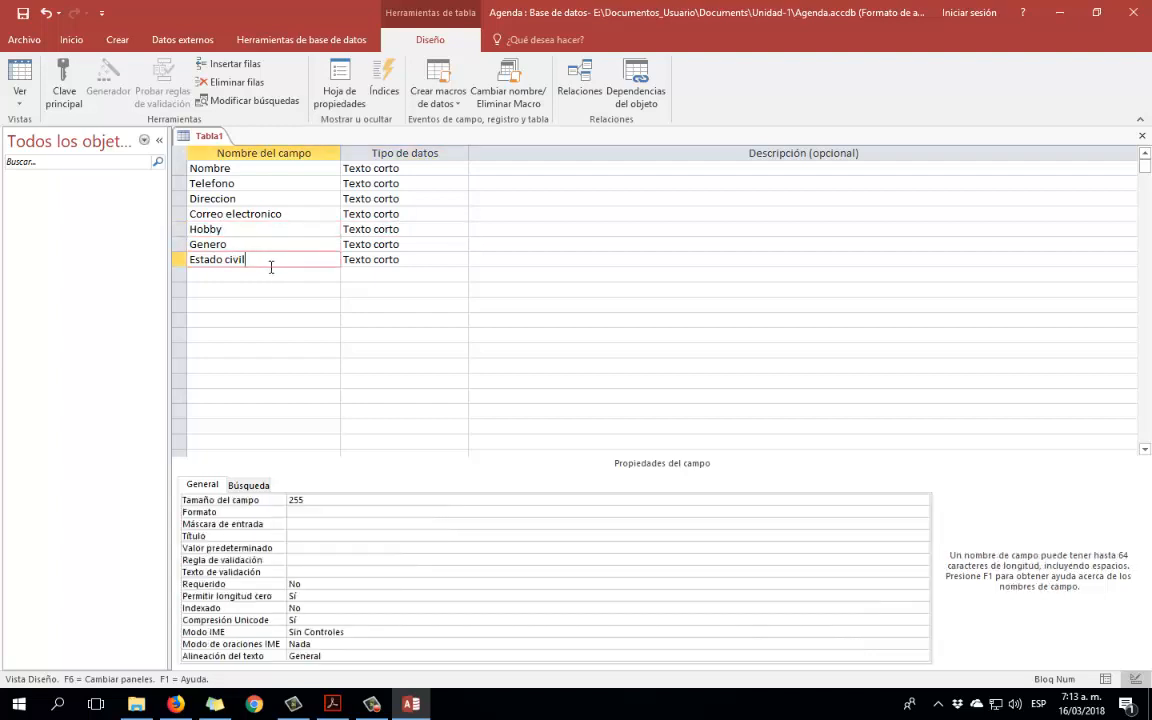
click(242, 274)
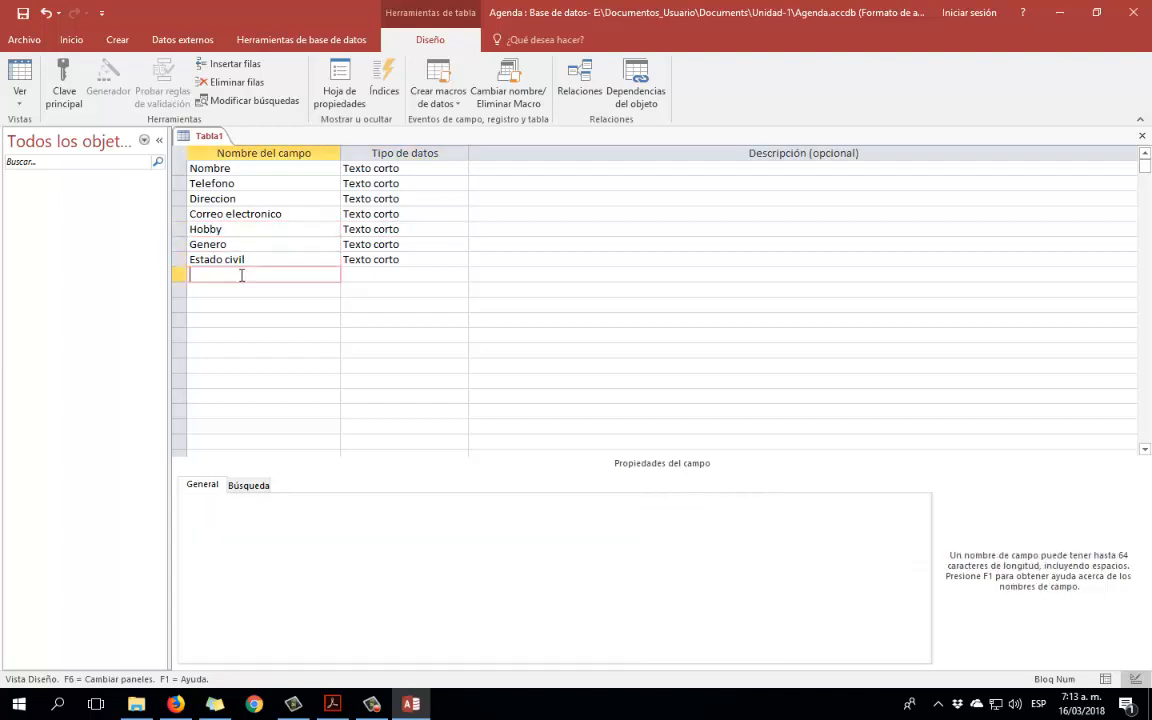
click(239, 170)
click(242, 186)
click(262, 199)
click(296, 214)
click(288, 229)
click(285, 245)
click(287, 259)
click(424, 257)
click(437, 167)
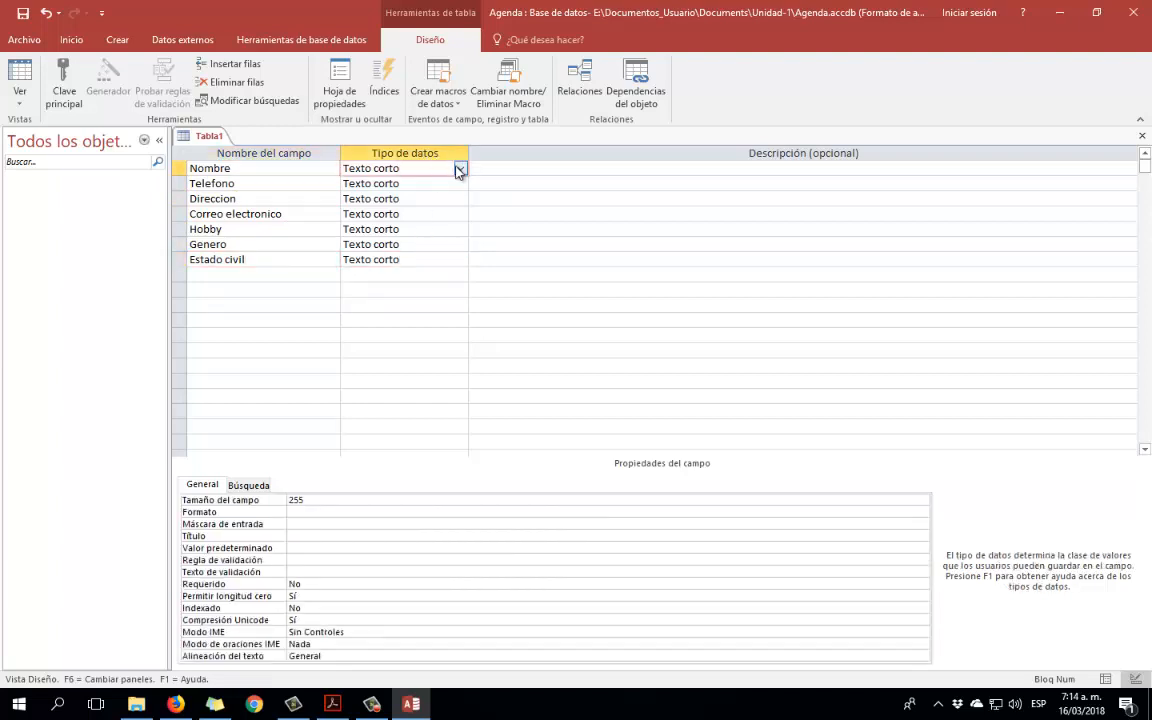
click(289, 166)
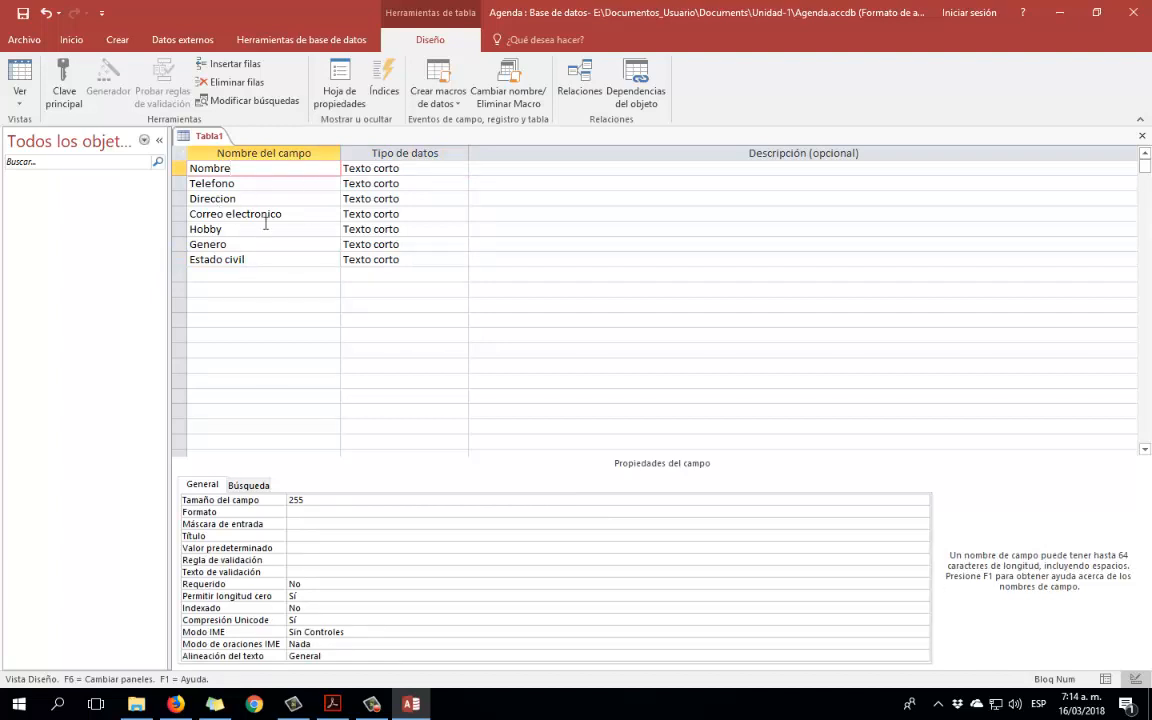
click(425, 167)
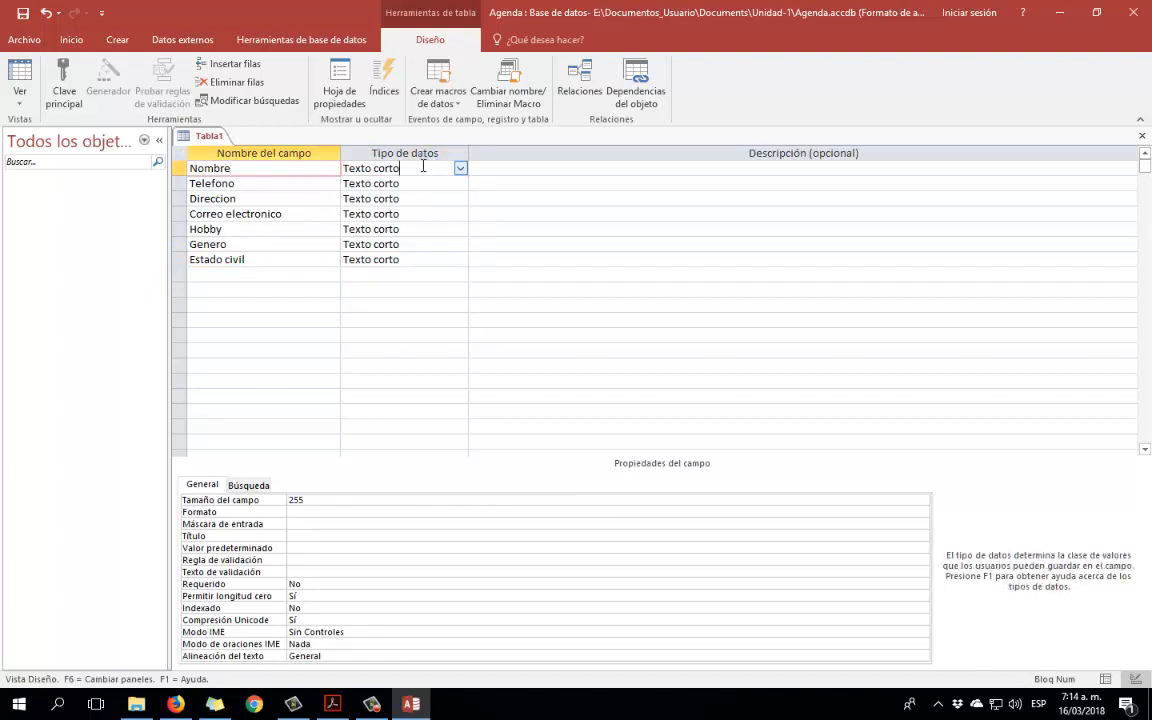
click(419, 183)
click(418, 201)
click(418, 214)
click(420, 229)
click(420, 244)
click(289, 168)
click(420, 168)
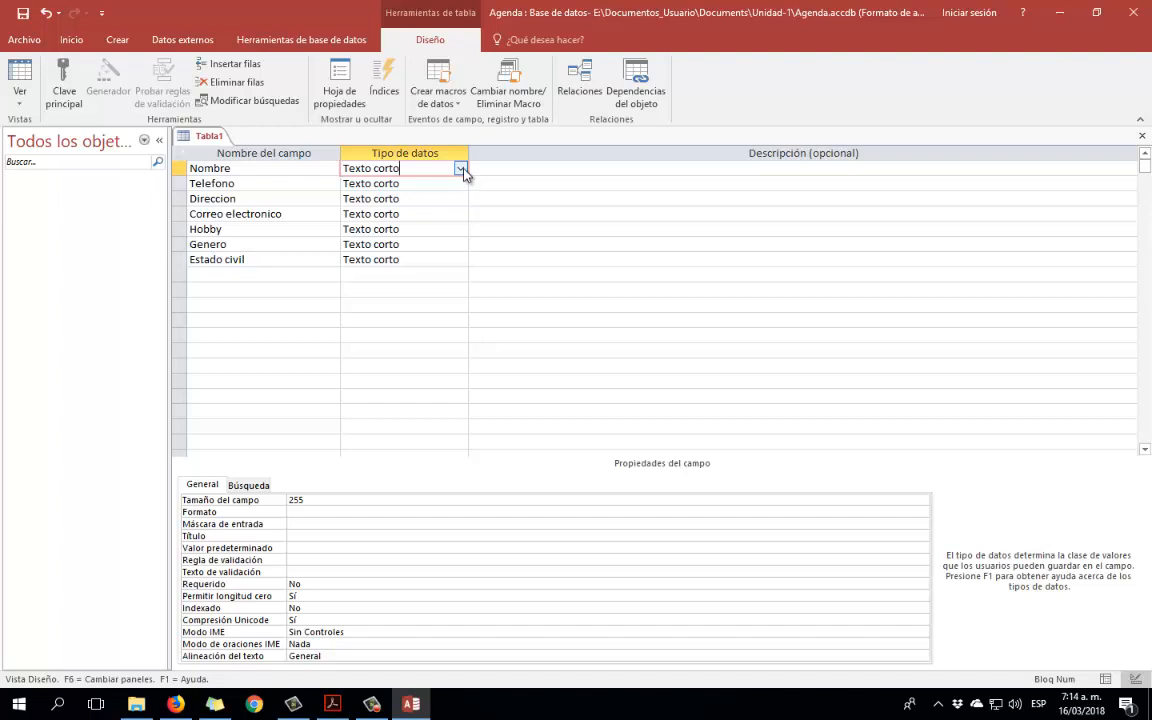
click(461, 170)
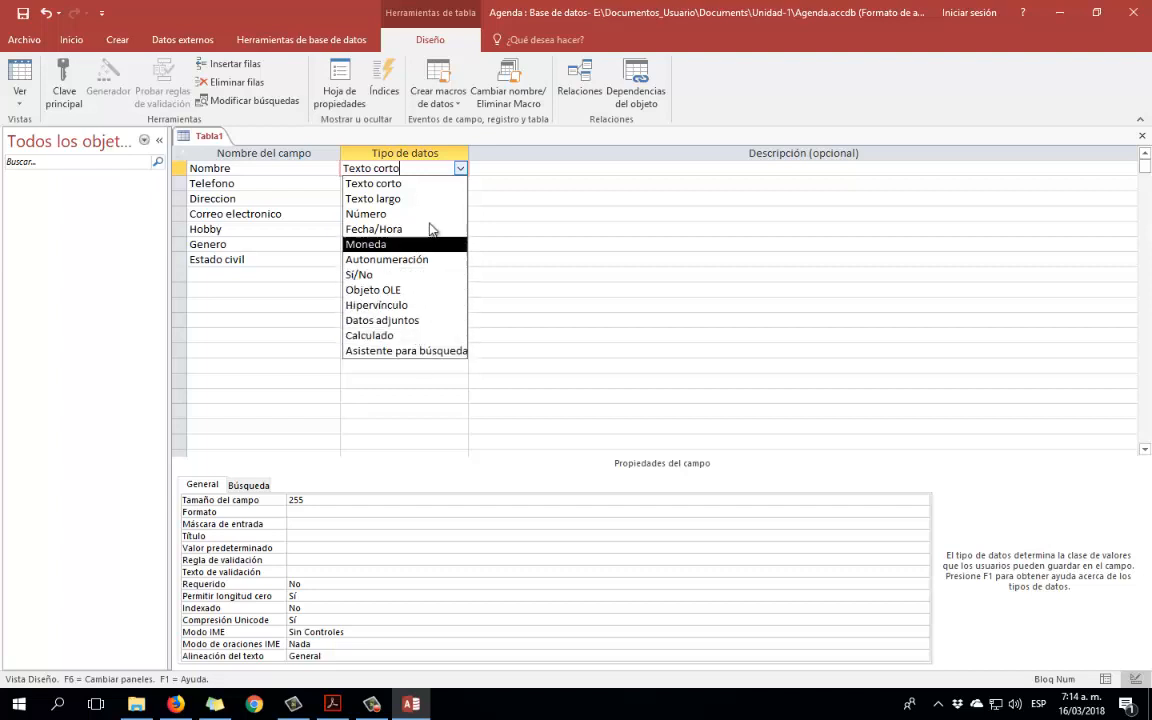
click(462, 168)
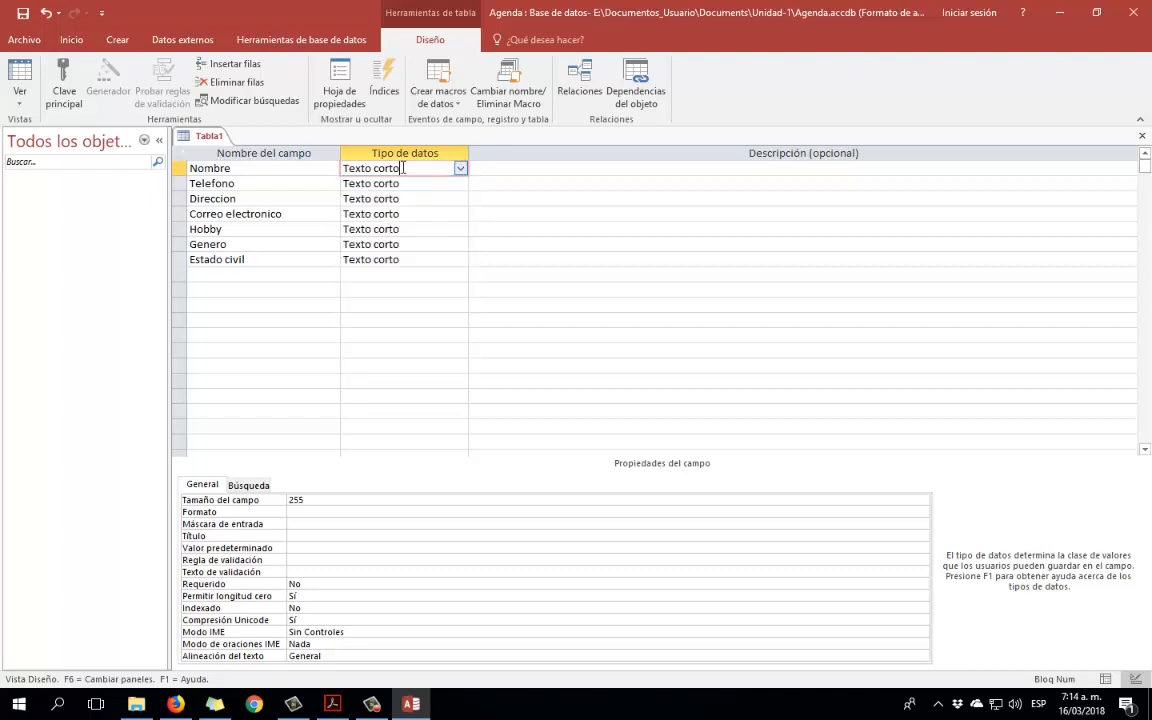
click(461, 169)
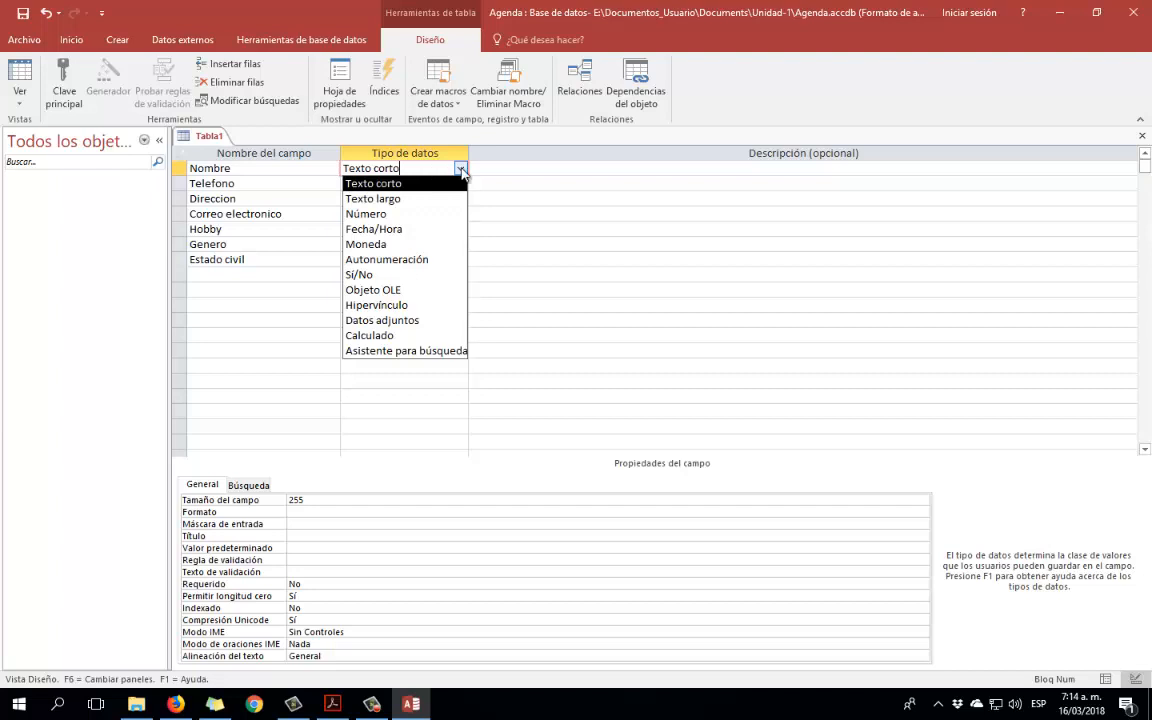
click(420, 169)
click(425, 183)
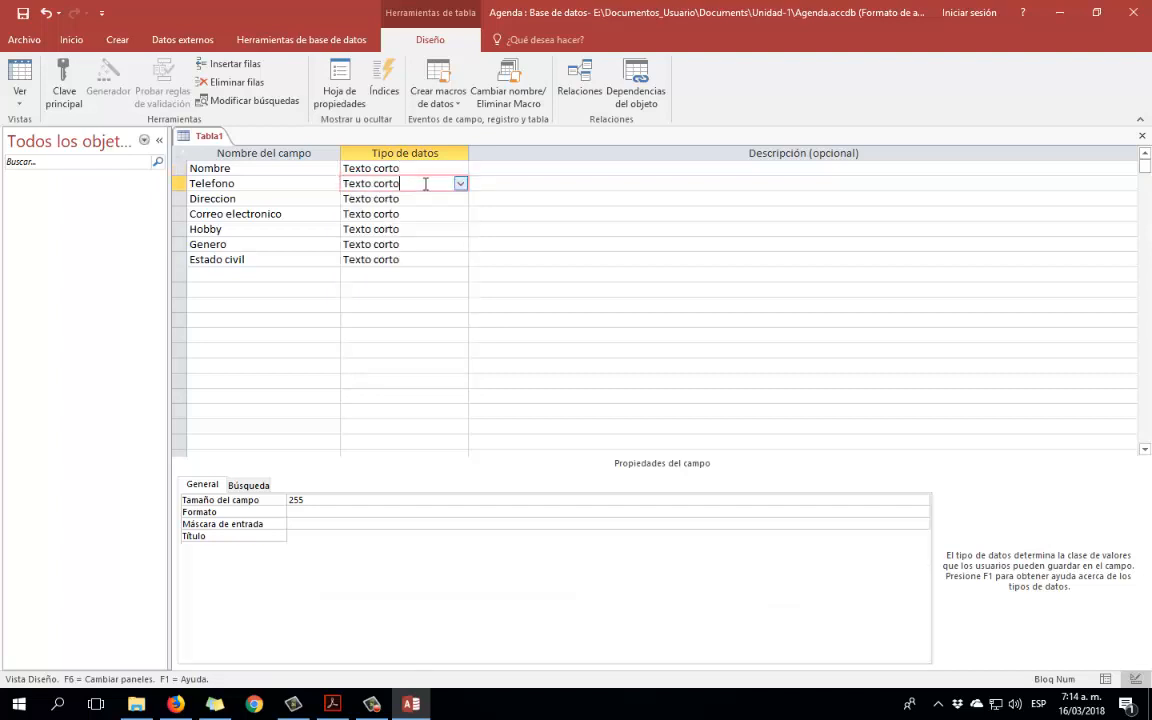
click(460, 184)
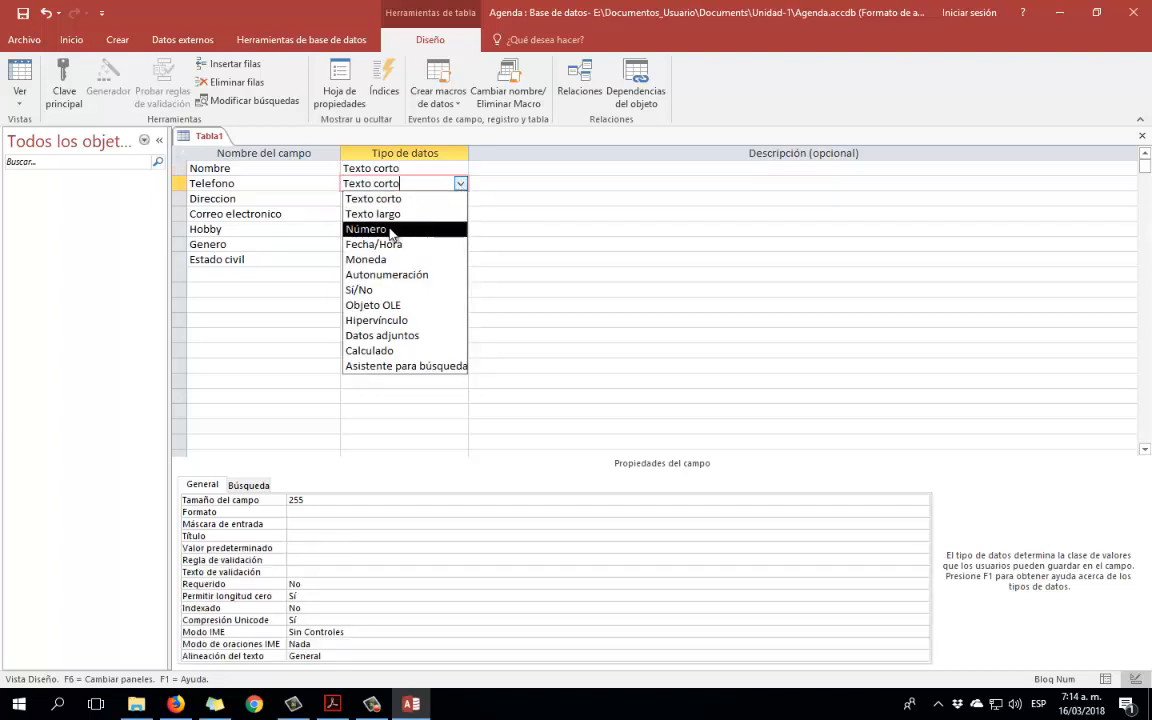
click(461, 185)
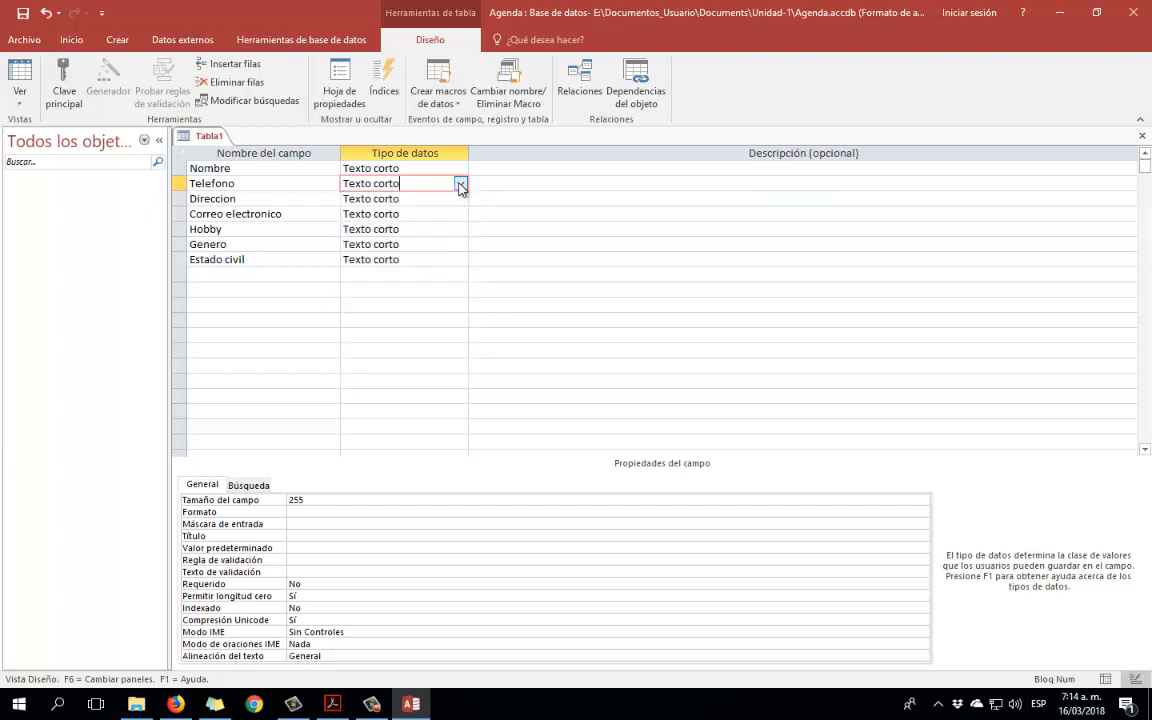
click(461, 185)
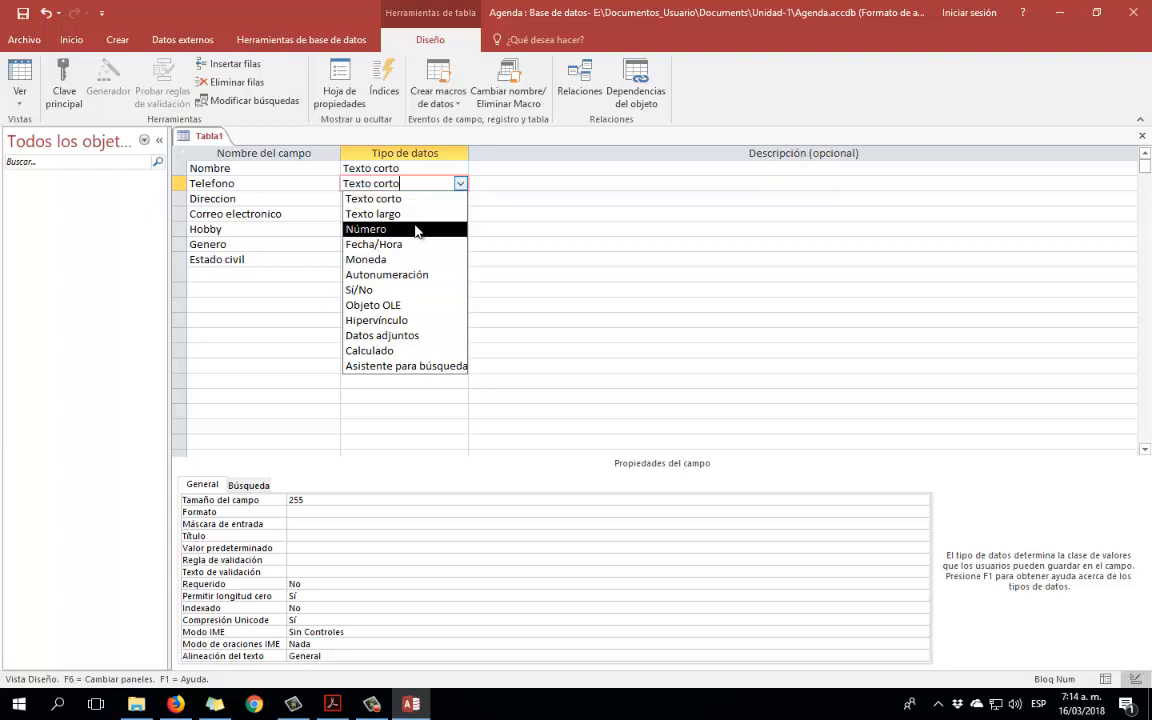
click(408, 198)
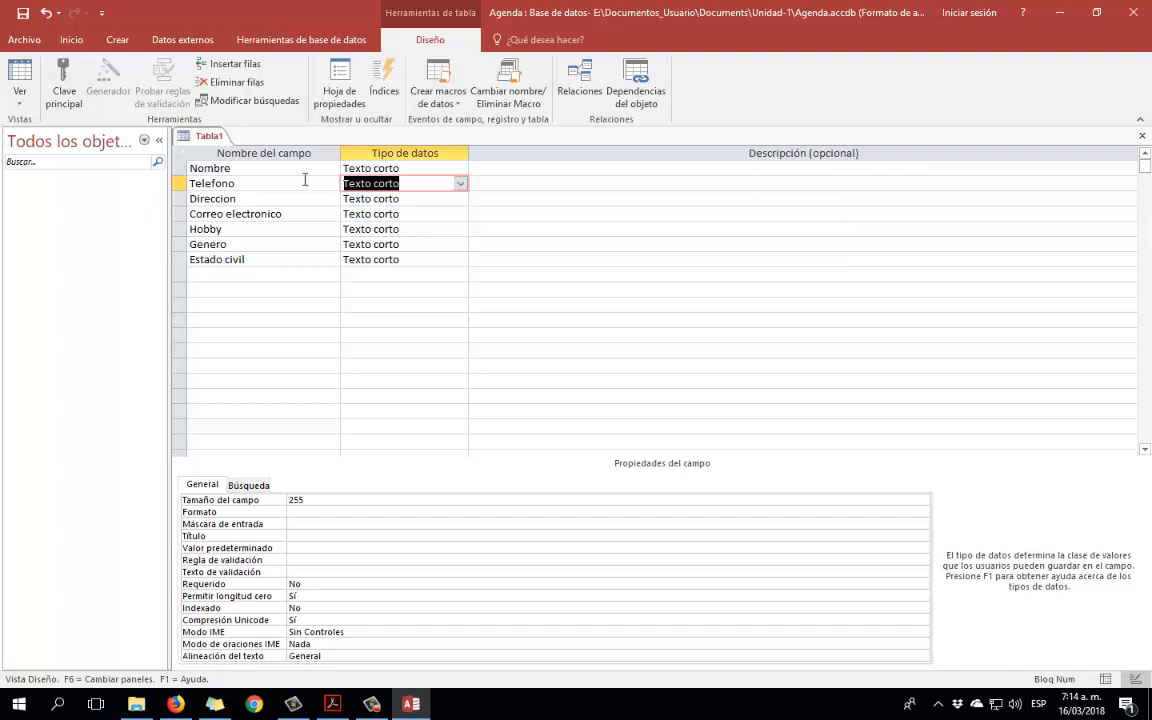
click(421, 198)
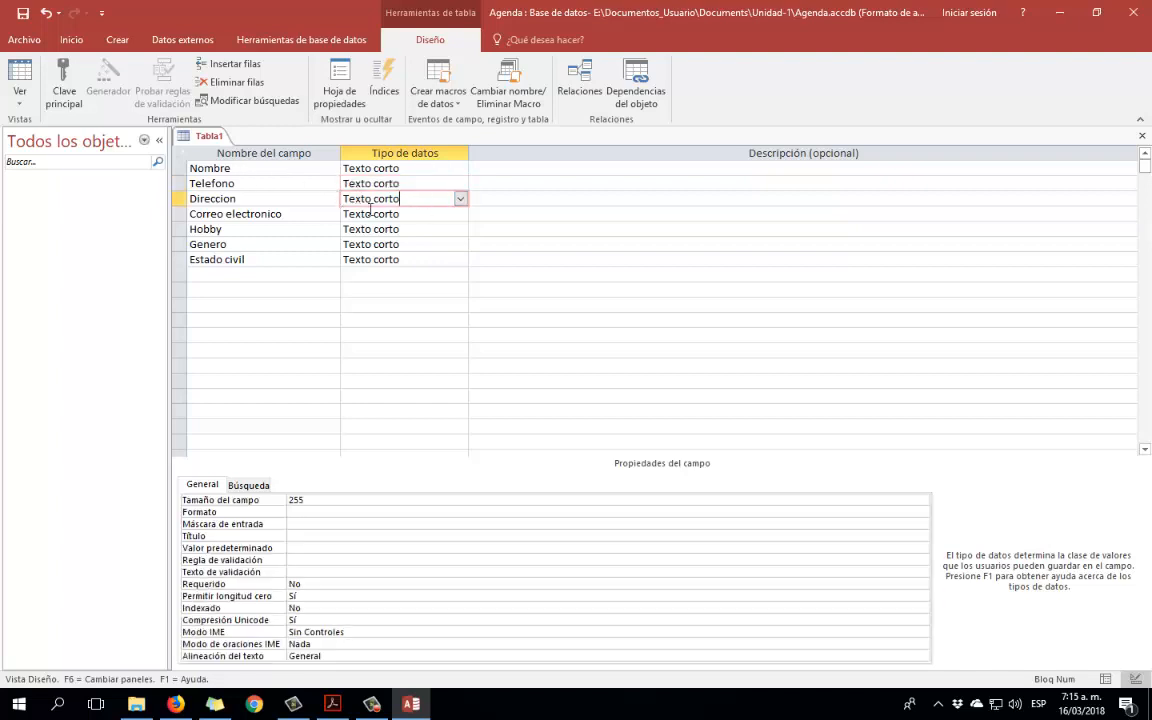
click(421, 213)
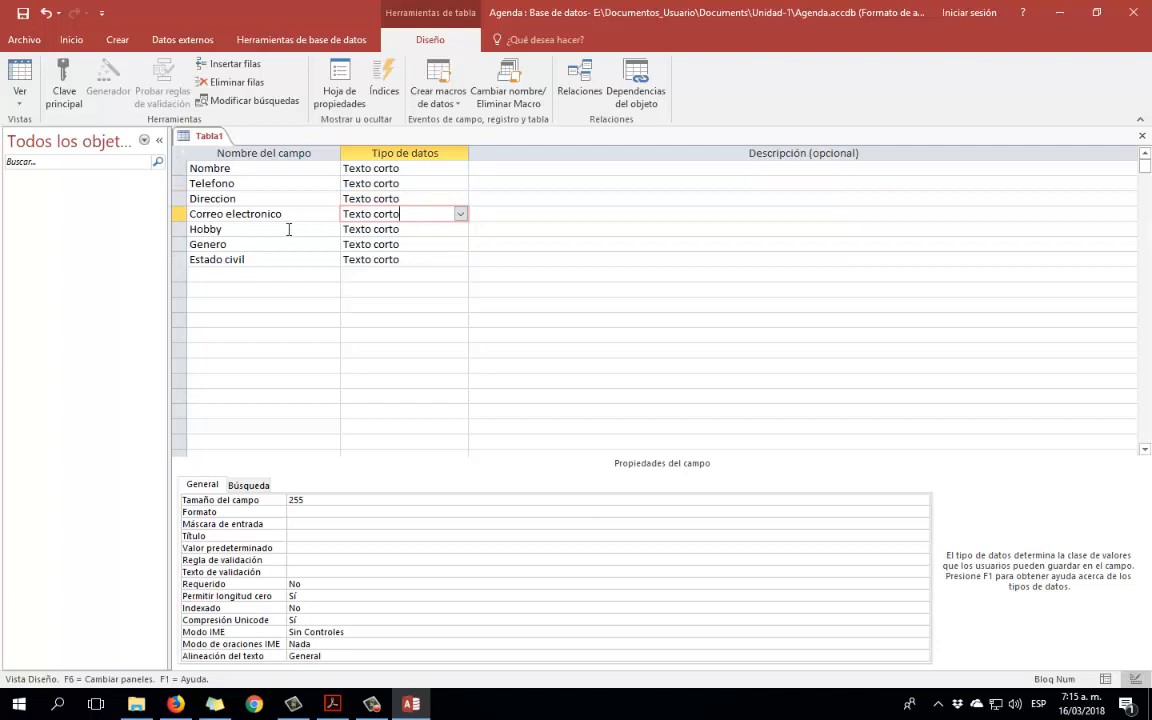
click(408, 228)
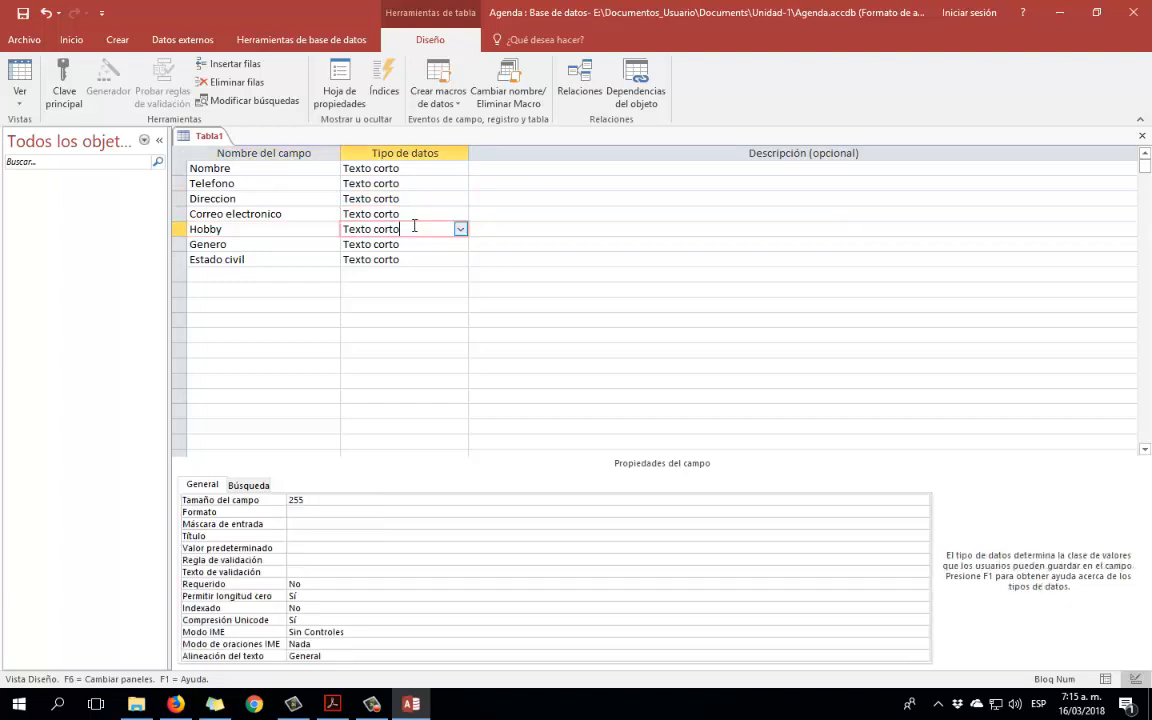
click(275, 229)
click(413, 228)
click(279, 229)
click(413, 228)
click(301, 231)
click(422, 229)
click(460, 230)
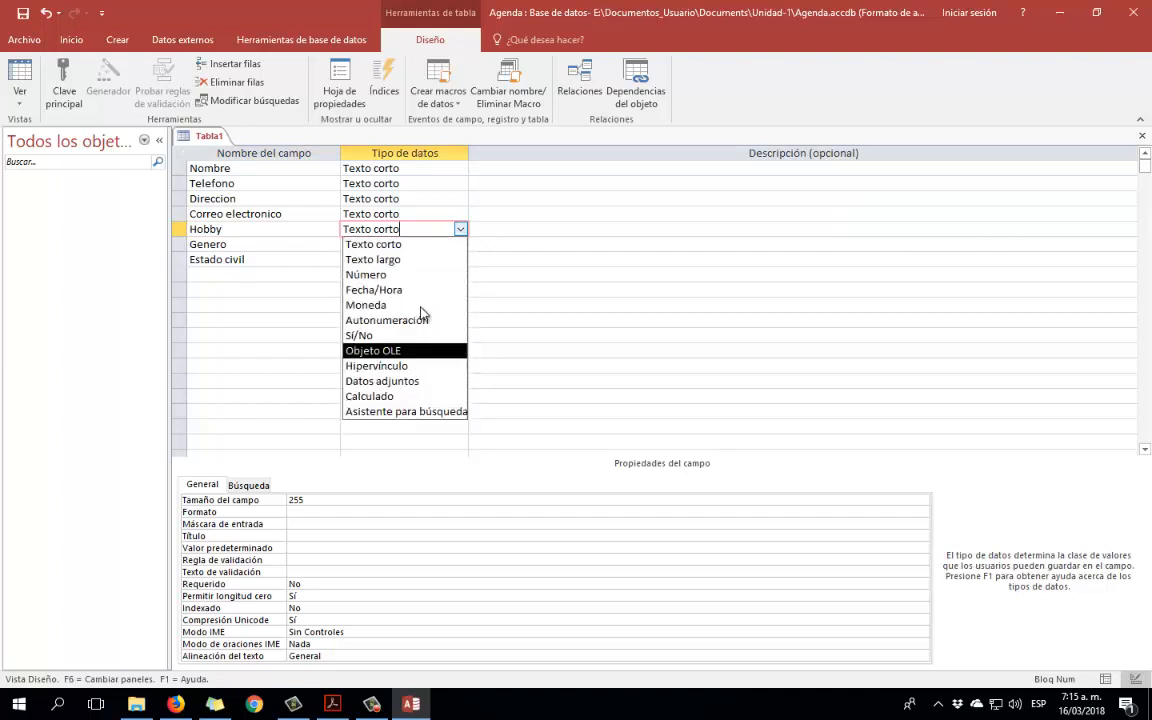
click(309, 233)
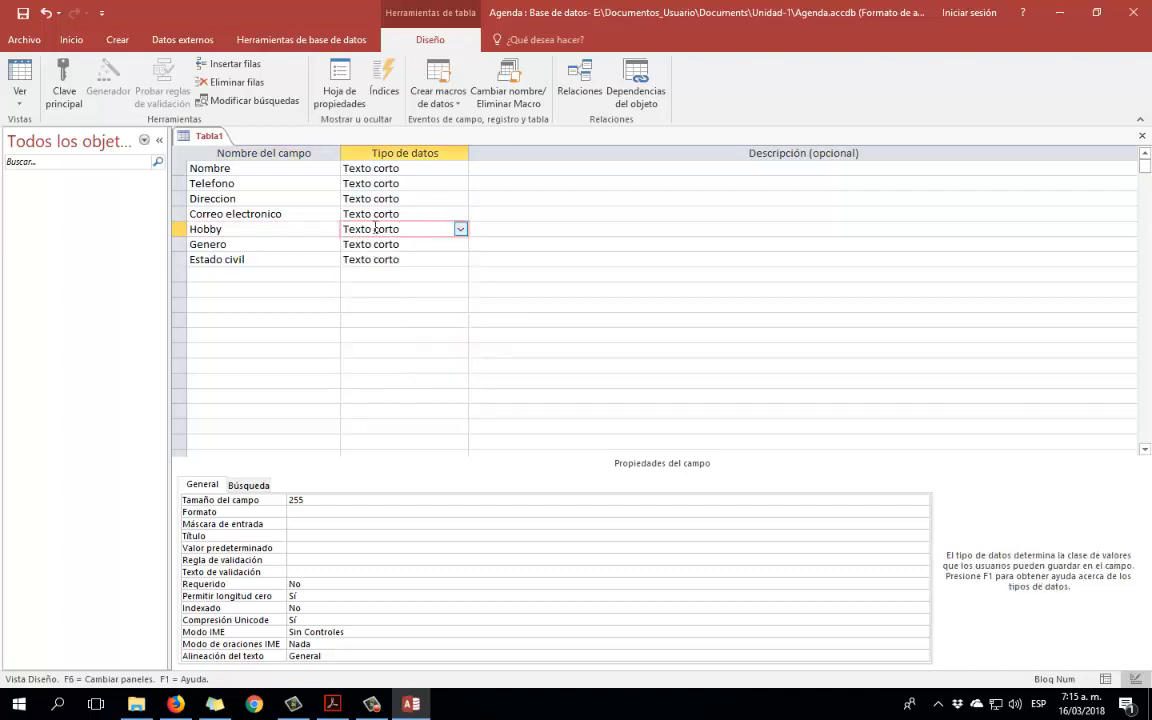
click(299, 229)
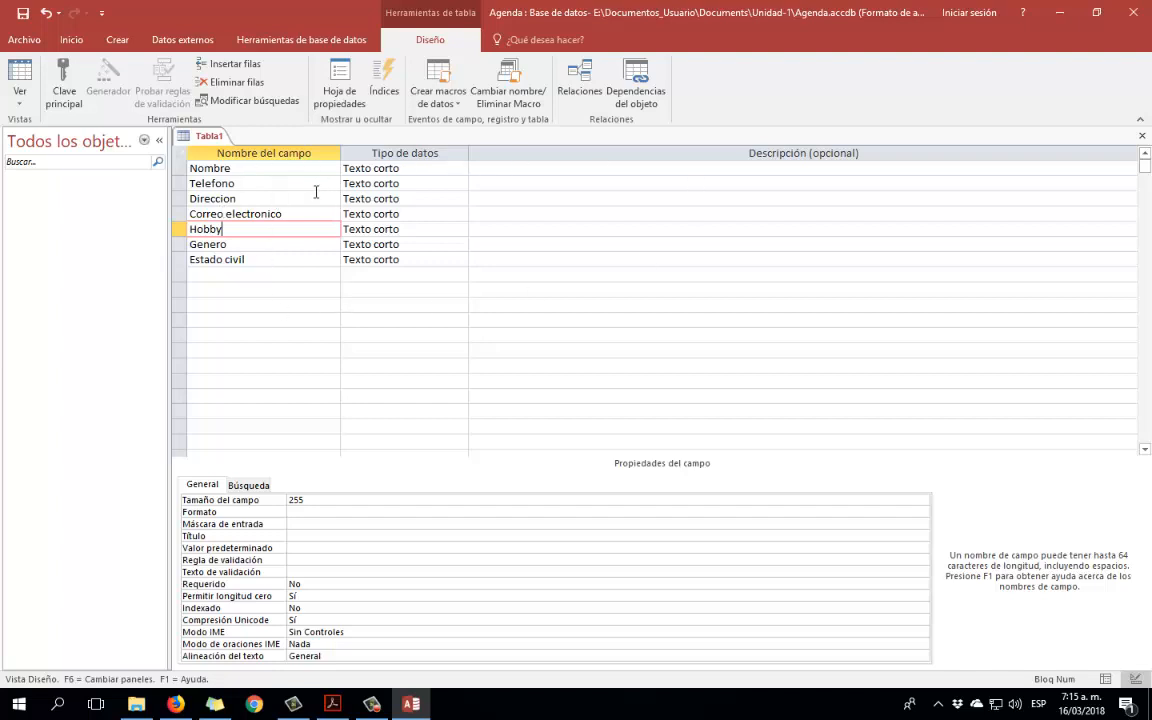
Save the new table under the name 'Datos personales'.
click(22, 13)
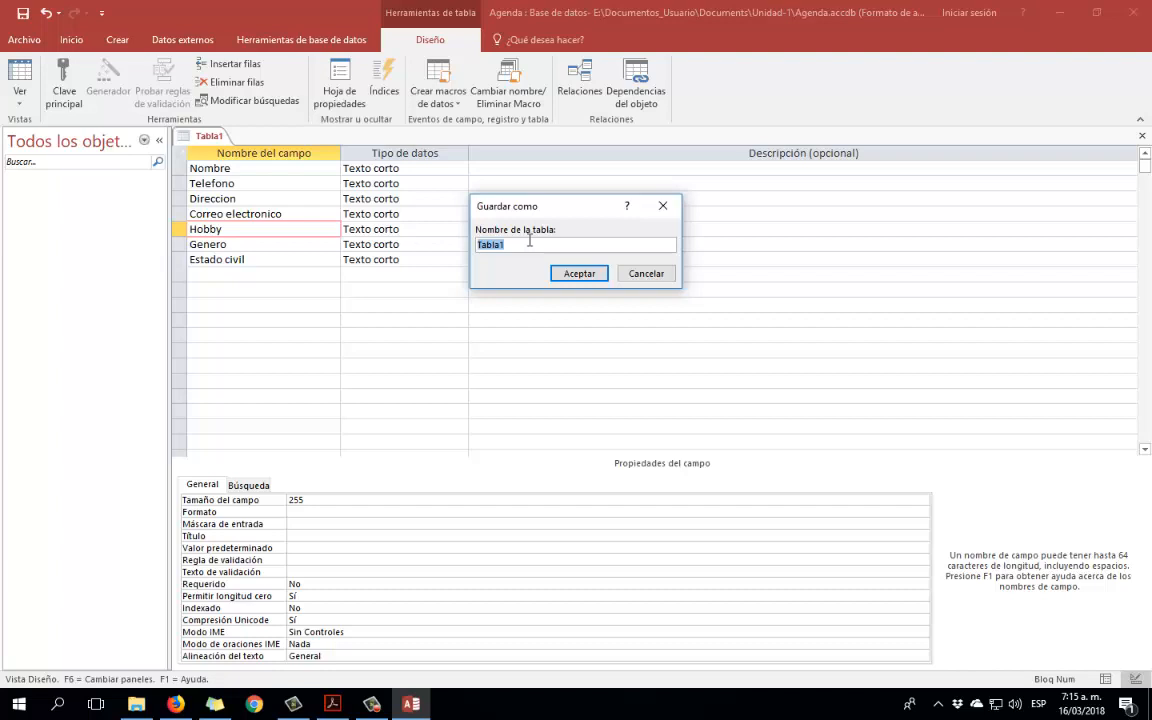
text(Datos personales)
click(572, 273)
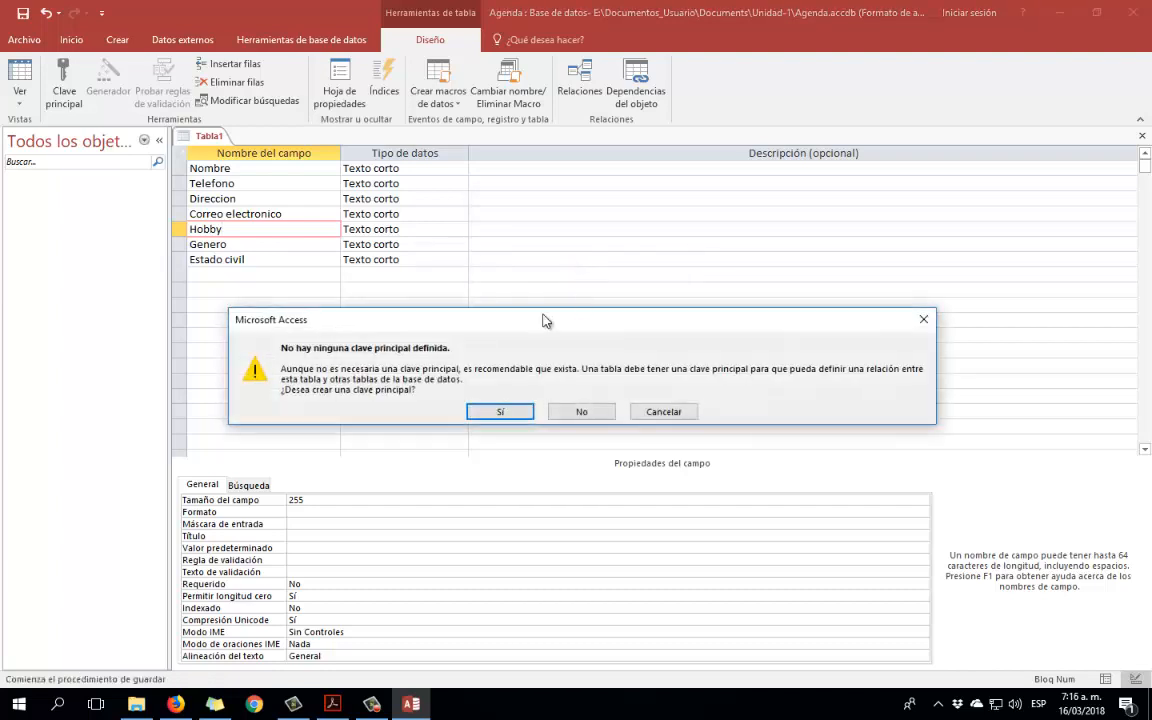
Nudge the 'no primary key defined' warning dialog slightly up and to the left.
drag(496, 318, 479, 290)
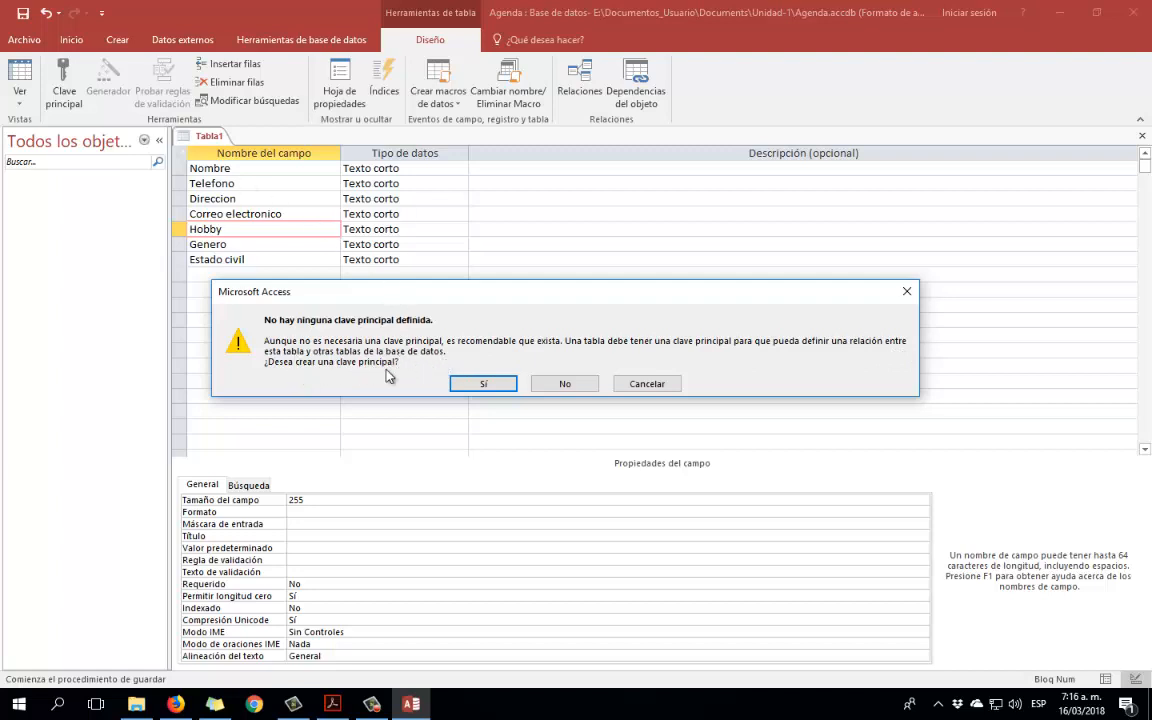
Let Access add a primary key, then inspect the new Id field's data type.
click(494, 386)
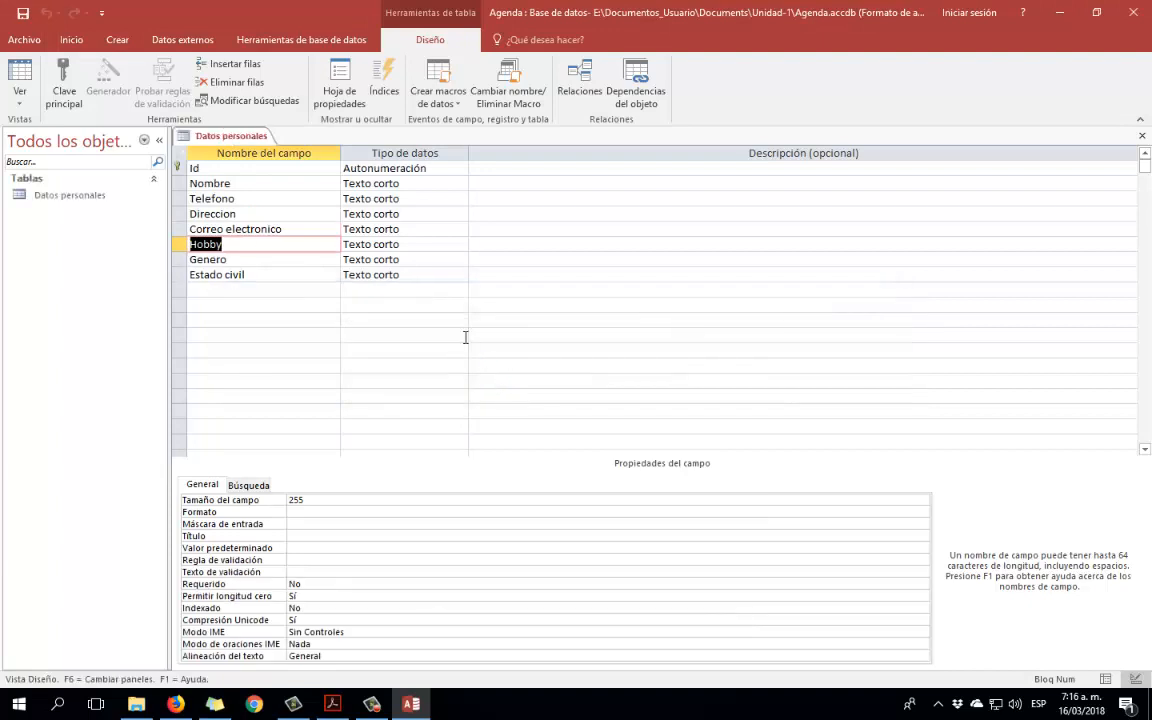
click(224, 170)
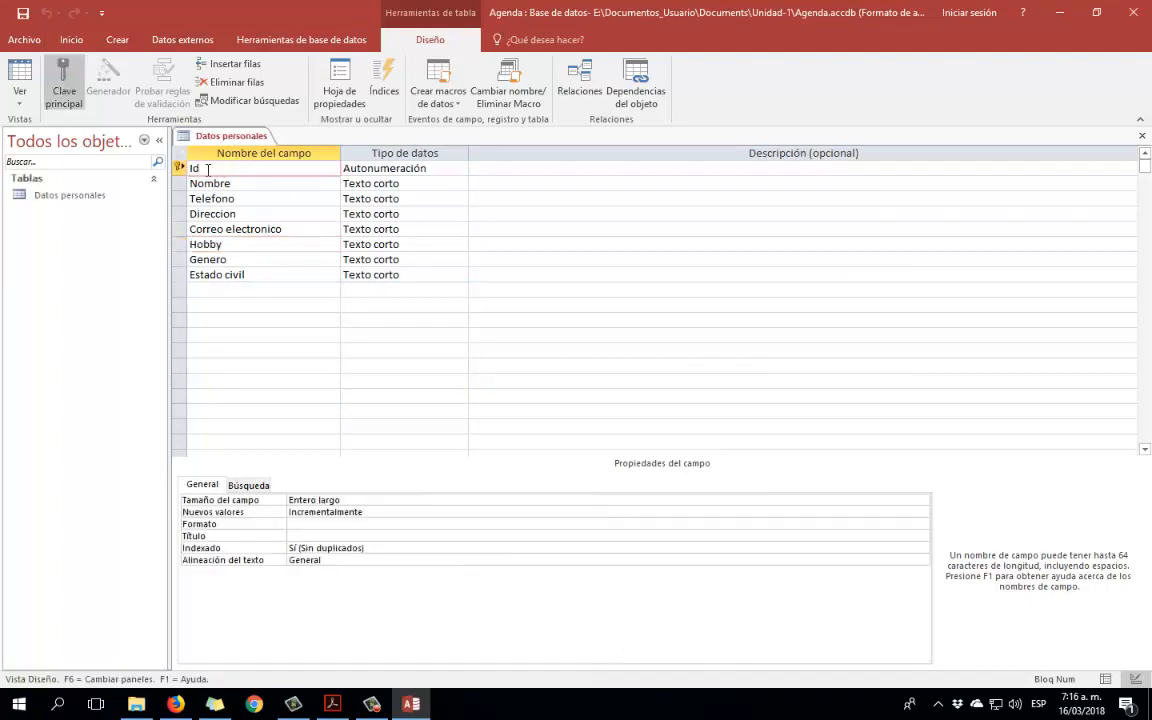
click(445, 169)
click(227, 168)
click(455, 169)
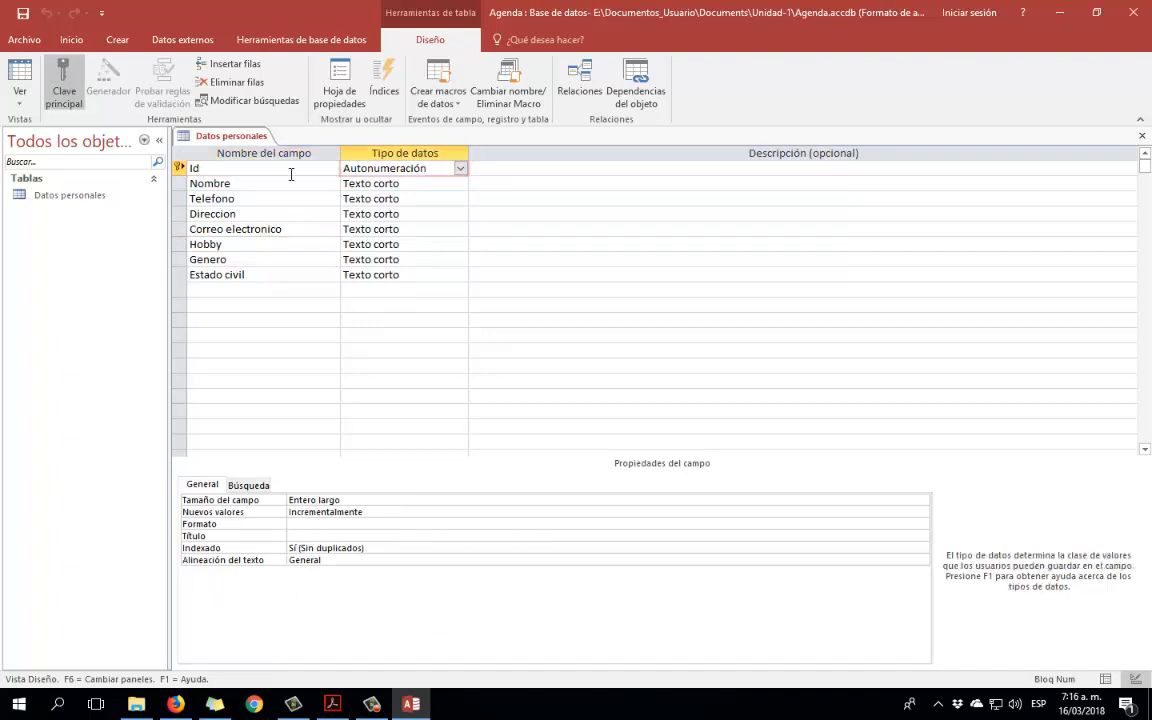
click(250, 167)
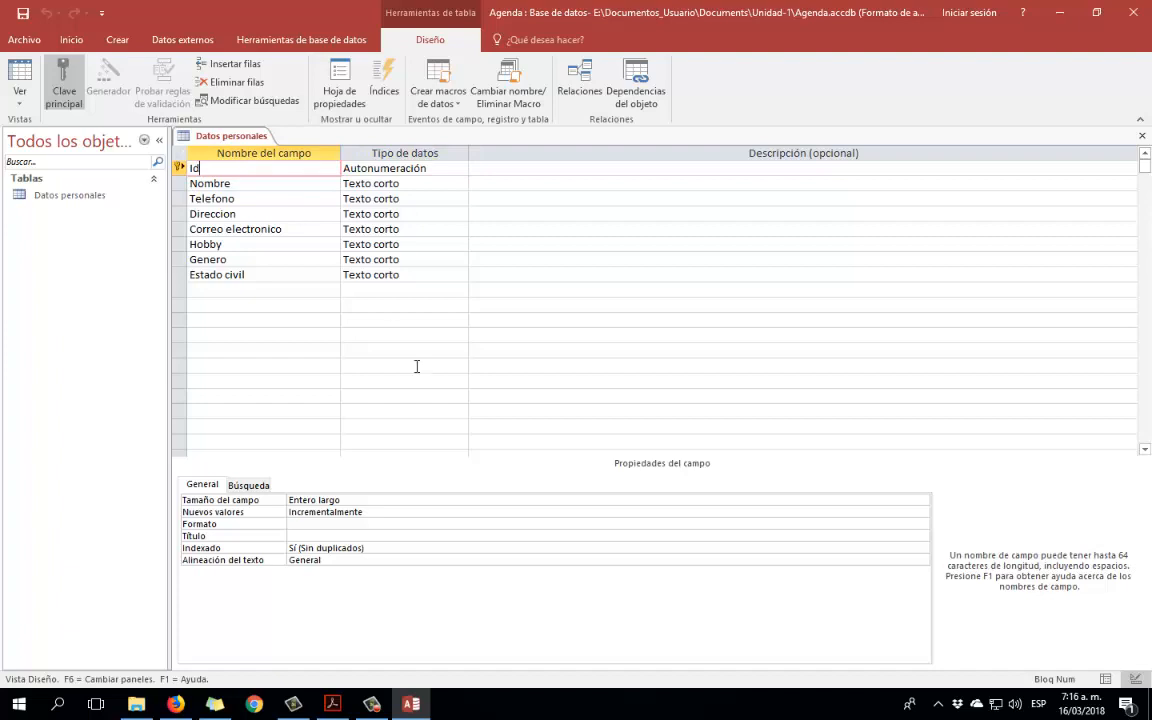
Confirm Id is Autonumeración and move to the Hobby field's data type cell.
mouse_move(376, 706)
click(449, 169)
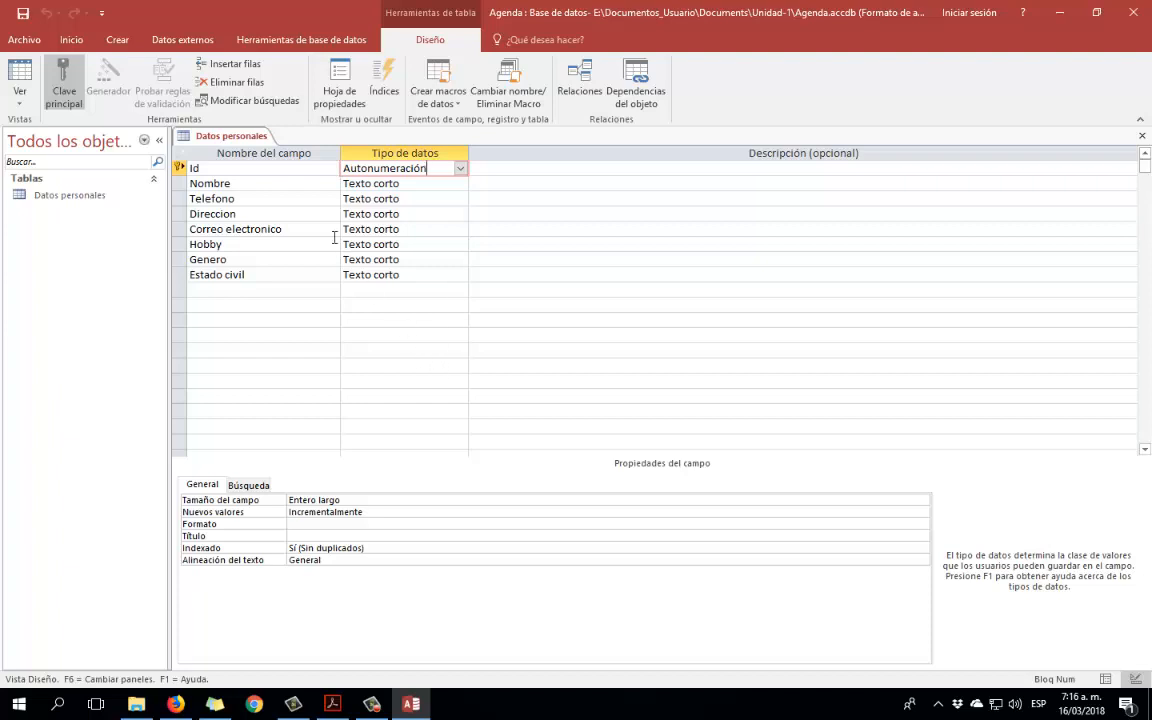
click(267, 165)
click(445, 168)
click(289, 244)
click(420, 245)
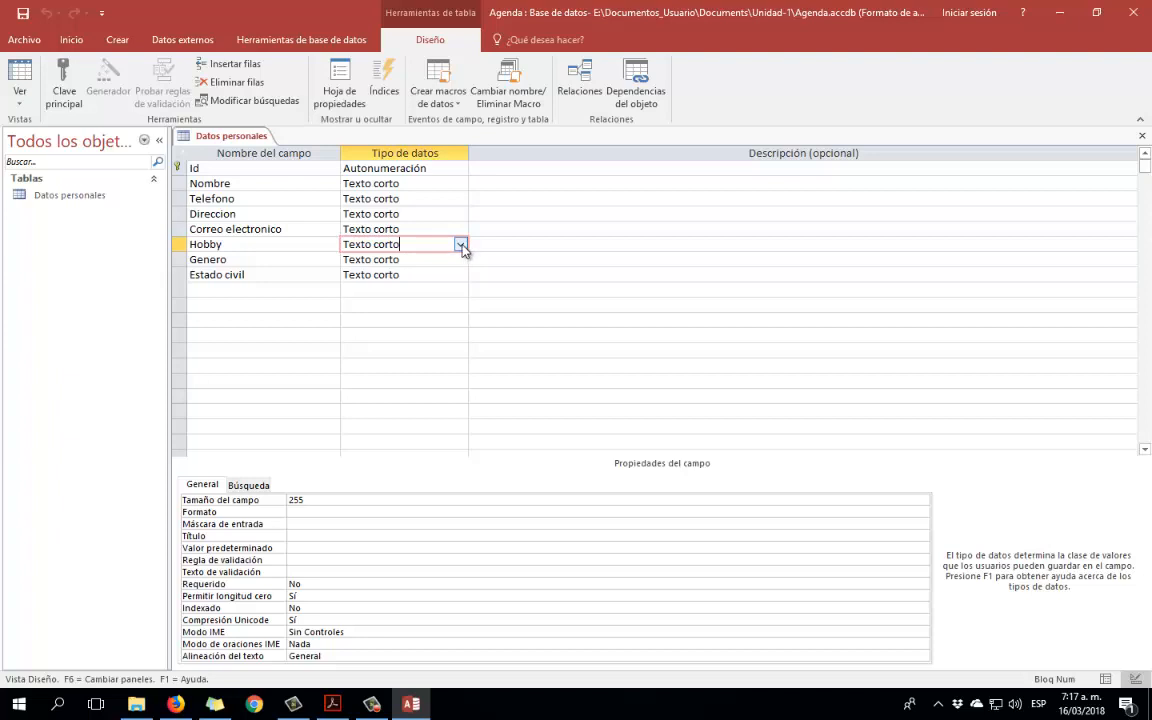
Start the Lookup Wizard for Hobby, choosing to type the values yourself.
click(461, 245)
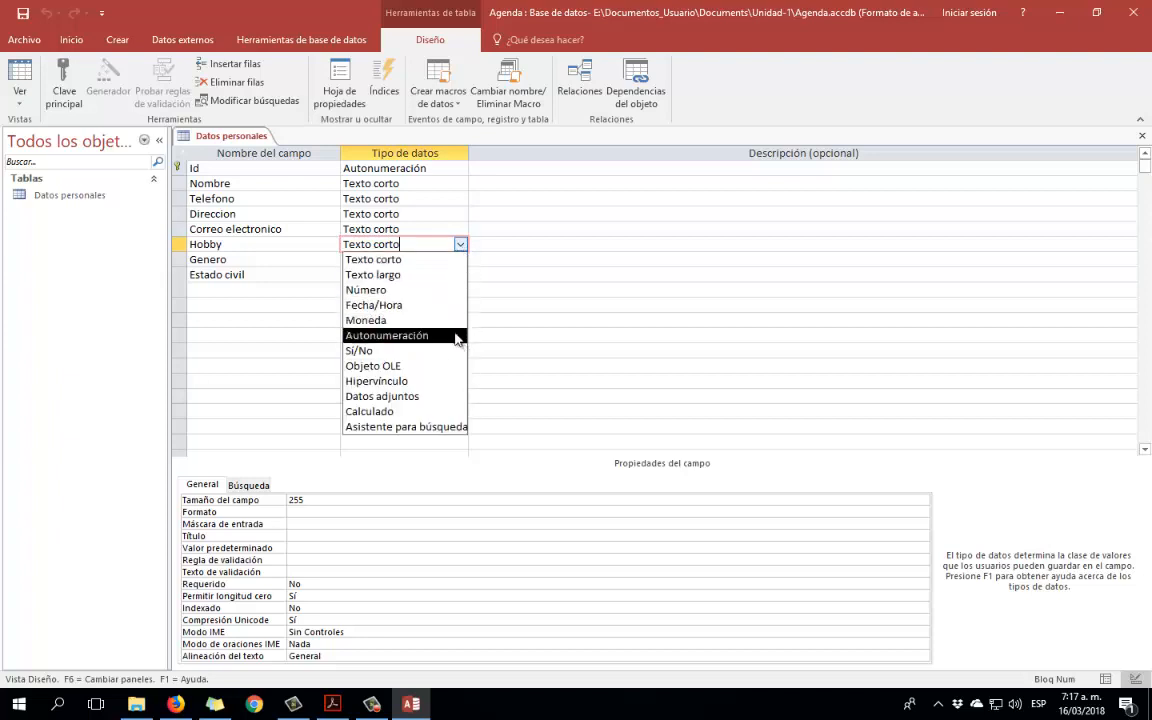
click(402, 427)
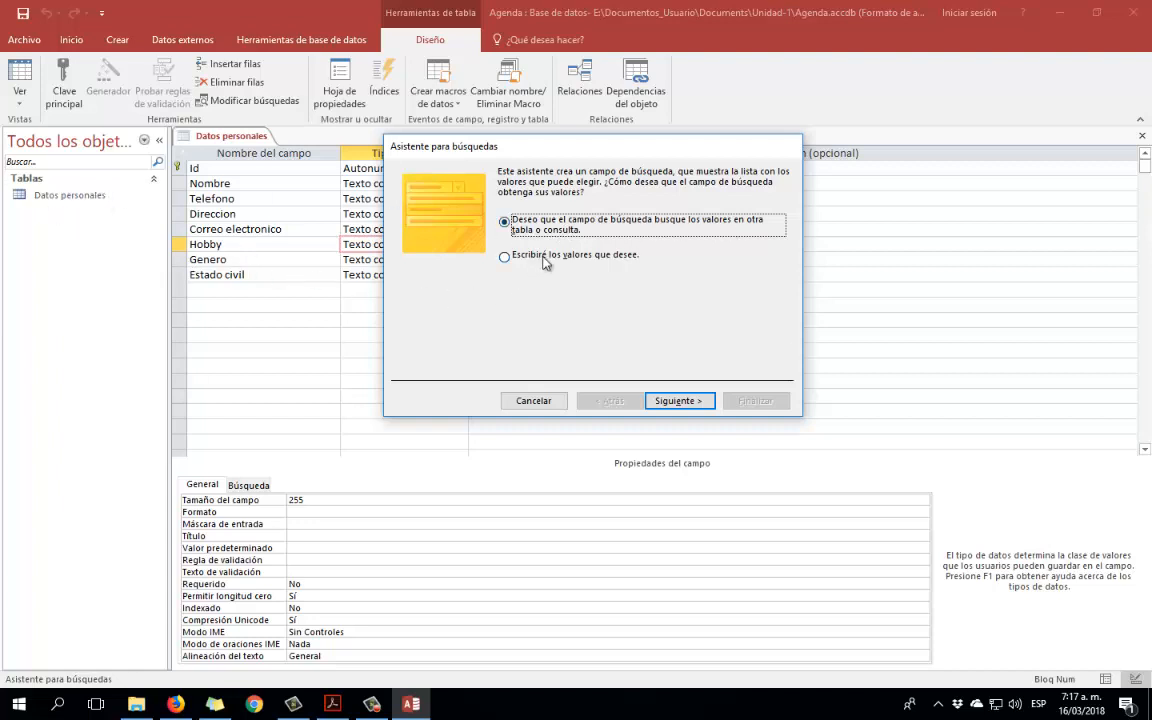
click(506, 262)
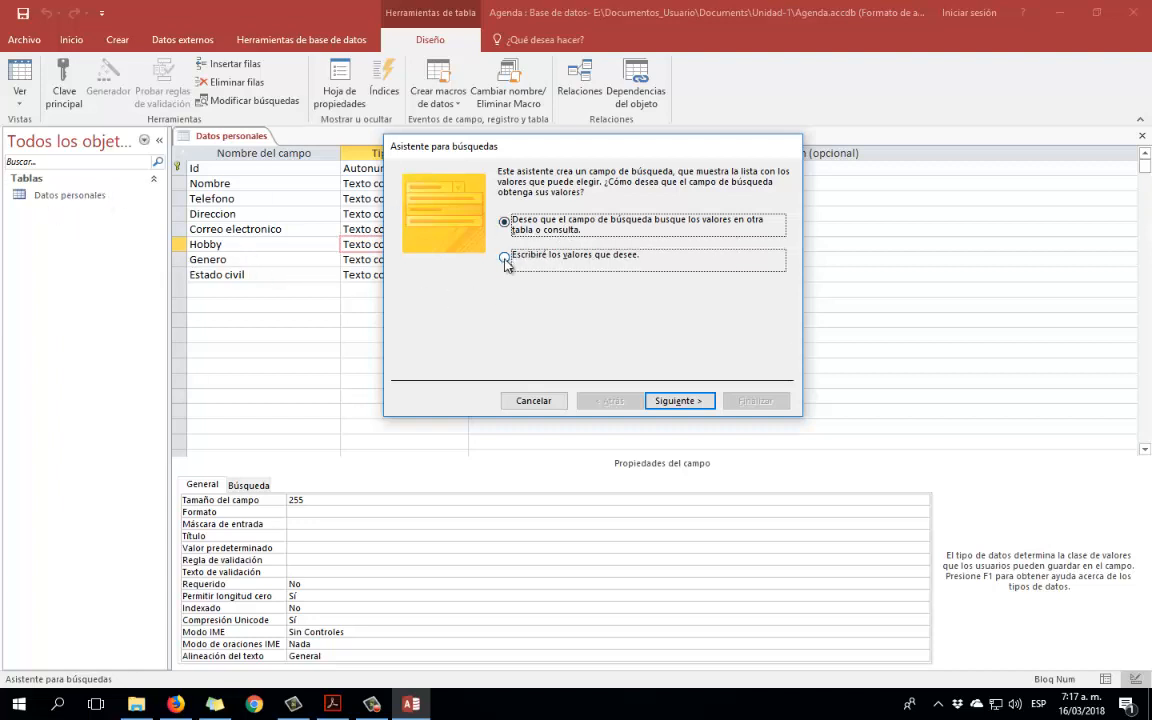
click(682, 401)
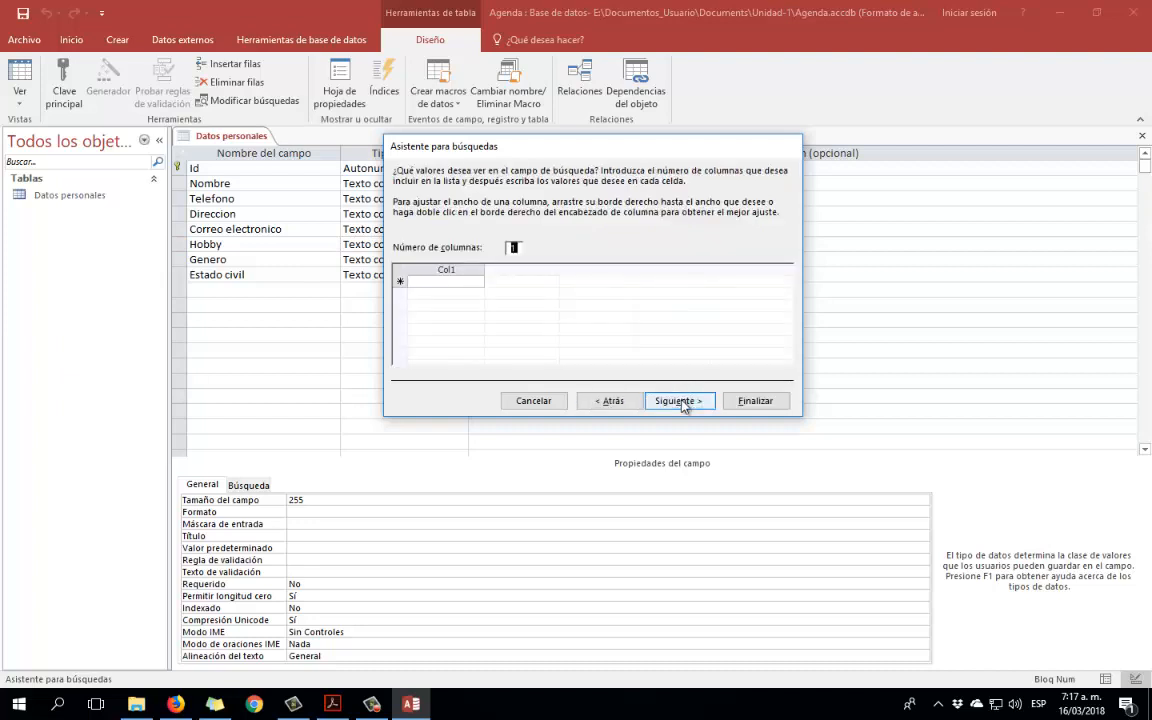
Enter the lookup values TV, Internet, Deporte, Baile and Comida.
click(434, 281)
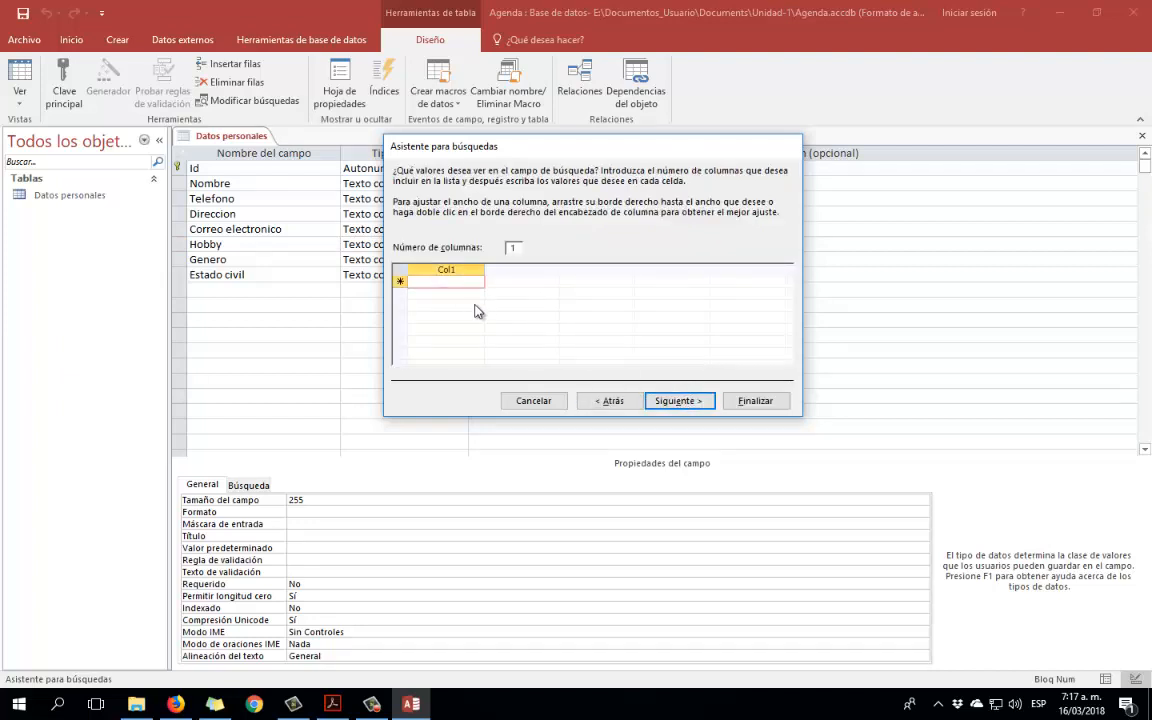
text(TV)
key(Return)
text(Internet)
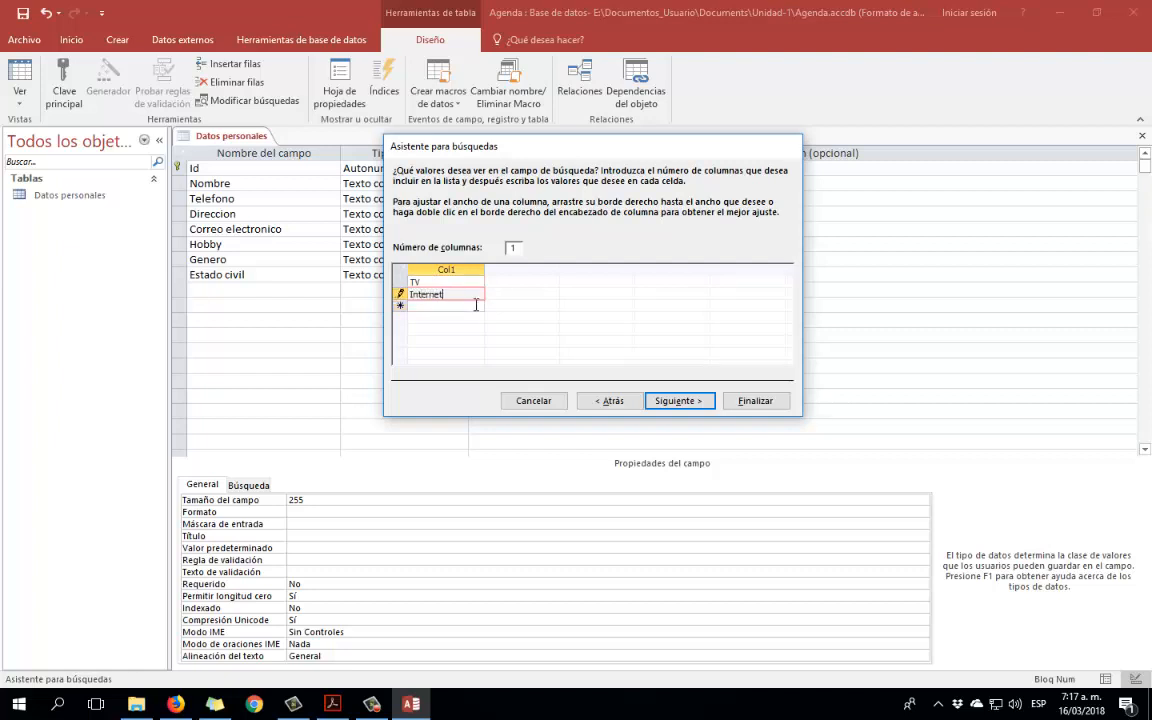
key(Return)
text(Deporte)
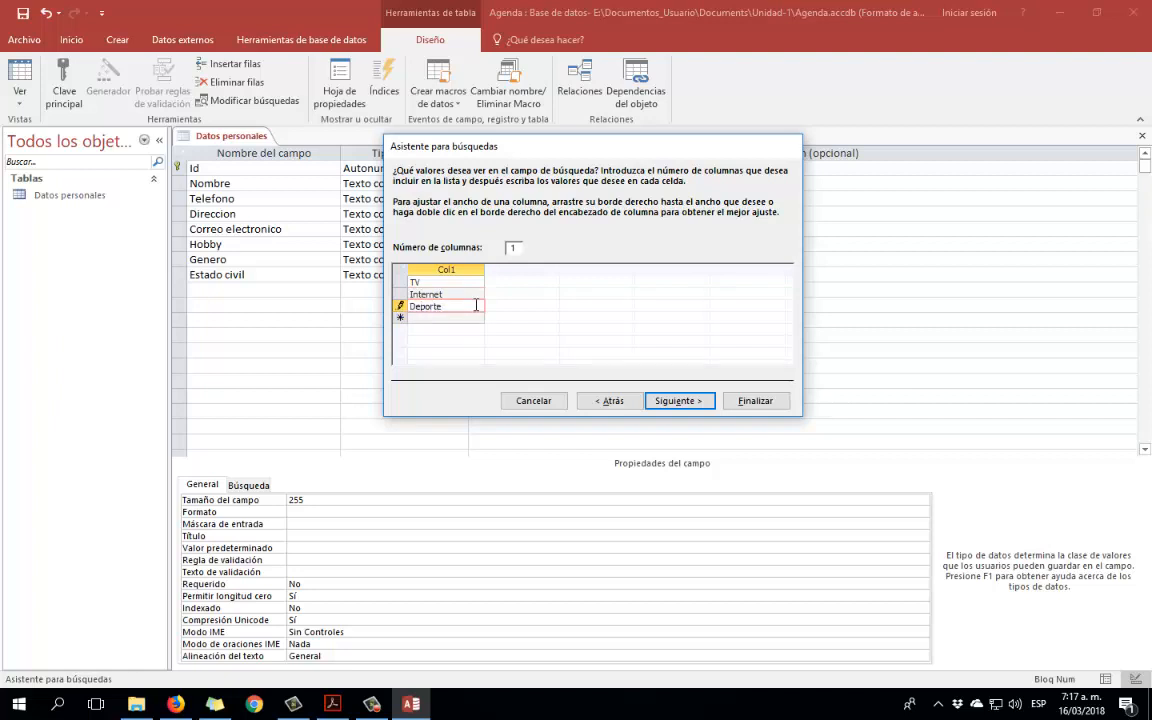
key(Return)
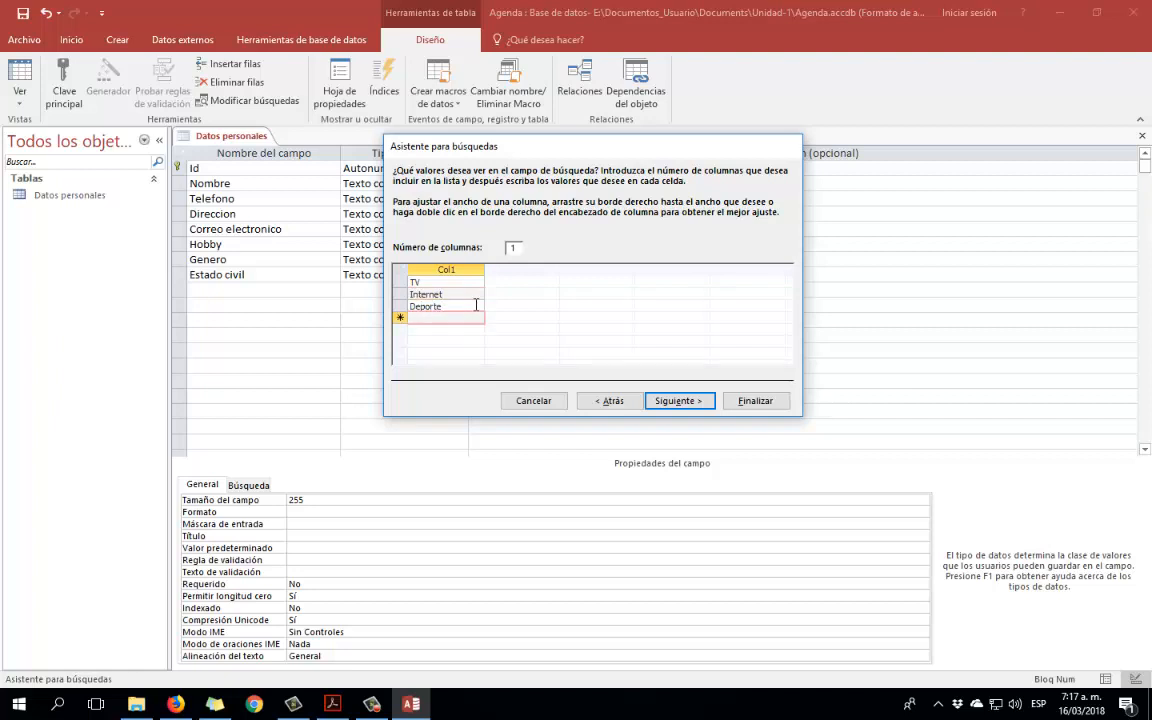
text(Baile)
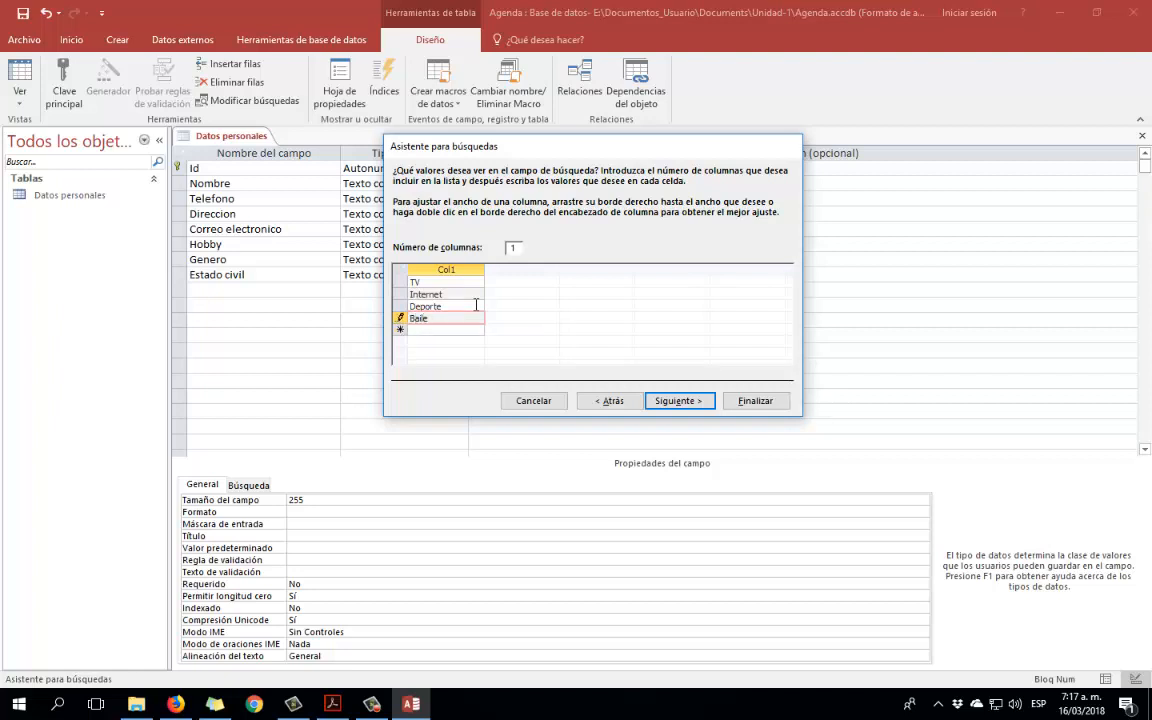
key(Return)
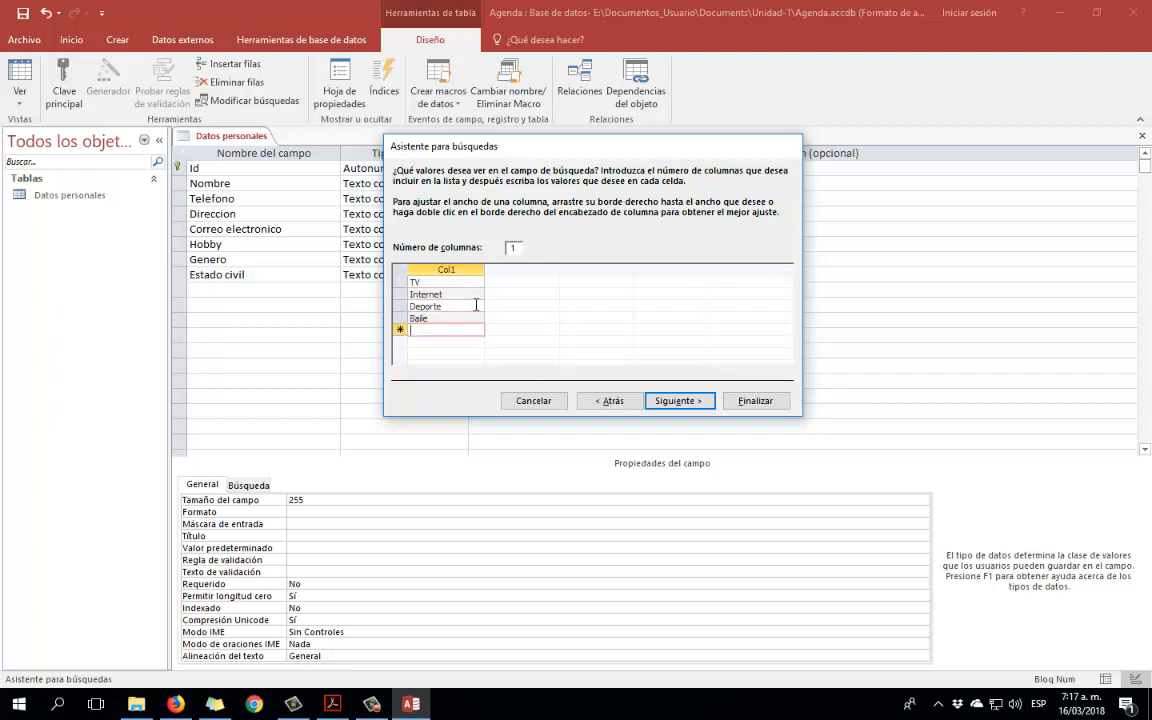
text(Comida)
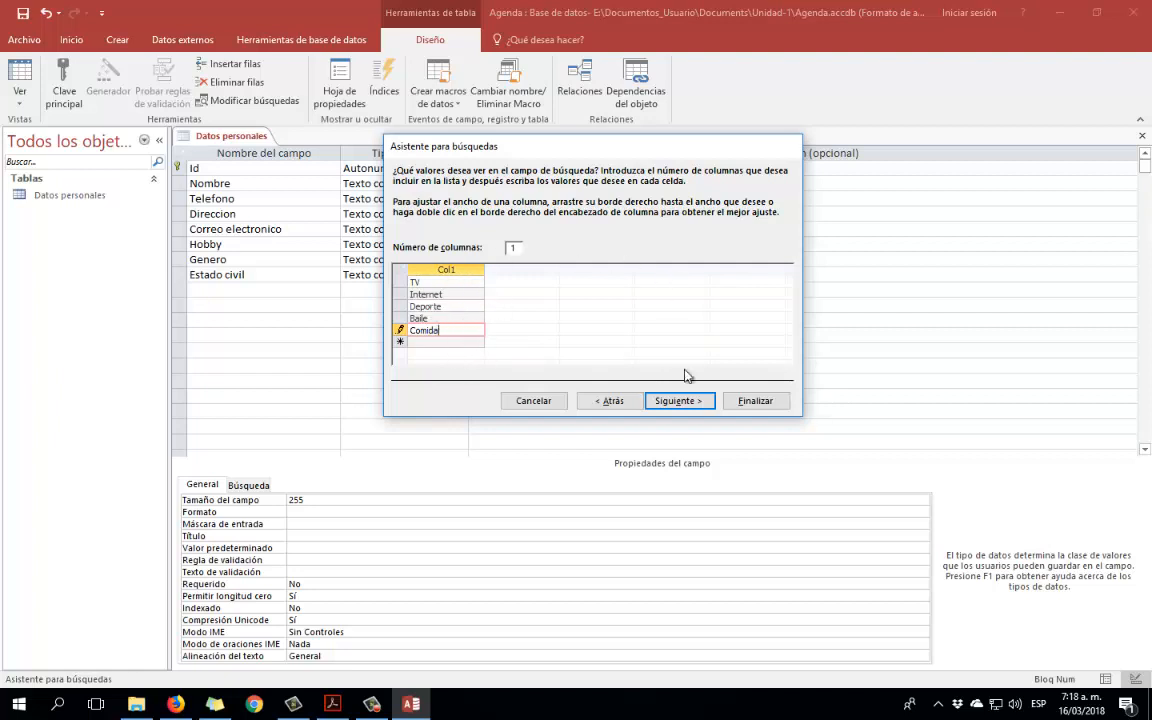
Review the Hobby value list and finish the lookup wizard.
click(676, 400)
click(610, 400)
click(437, 342)
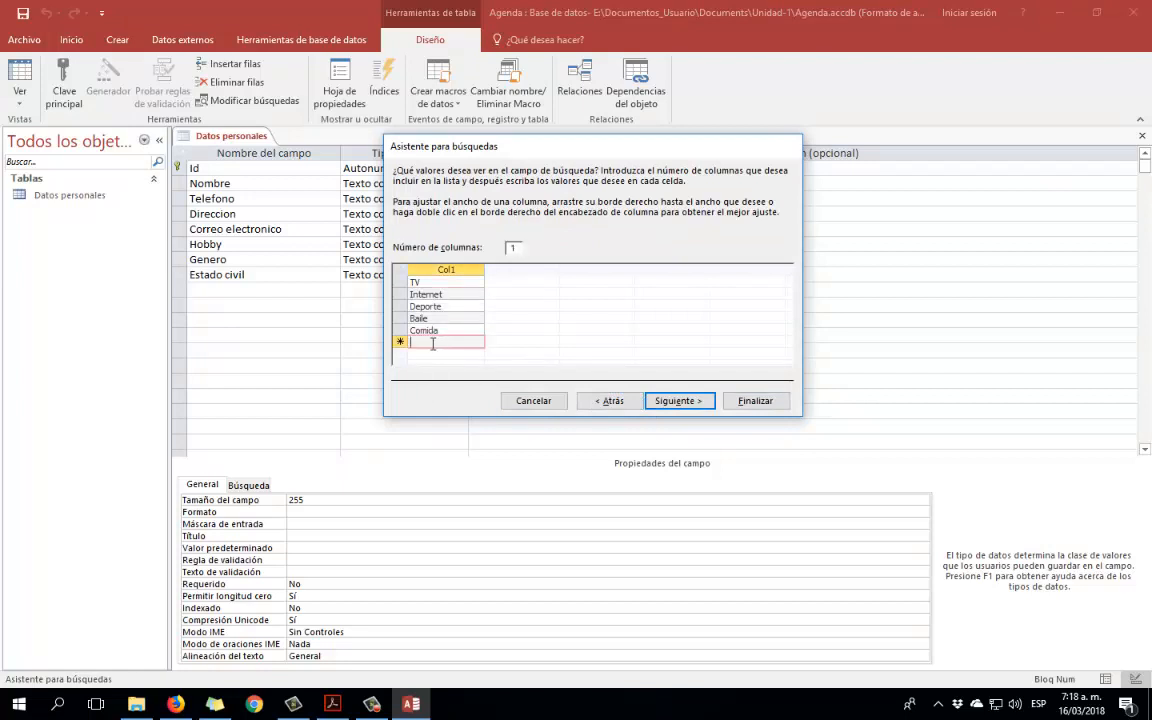
click(681, 404)
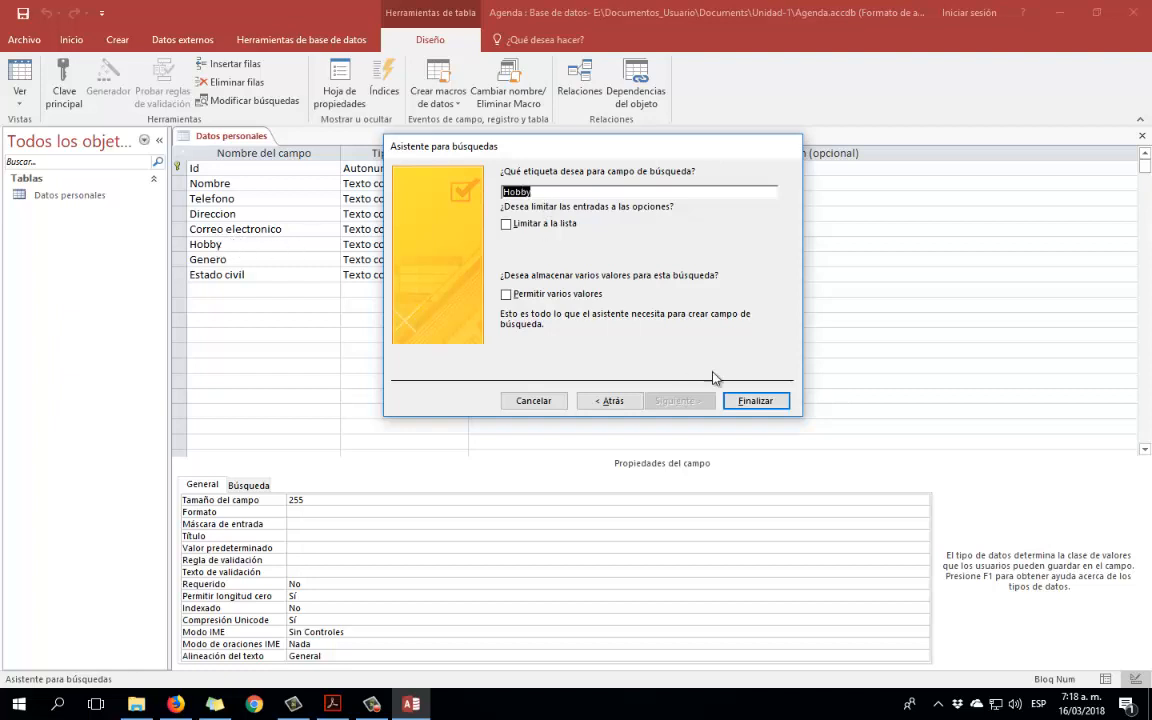
click(758, 400)
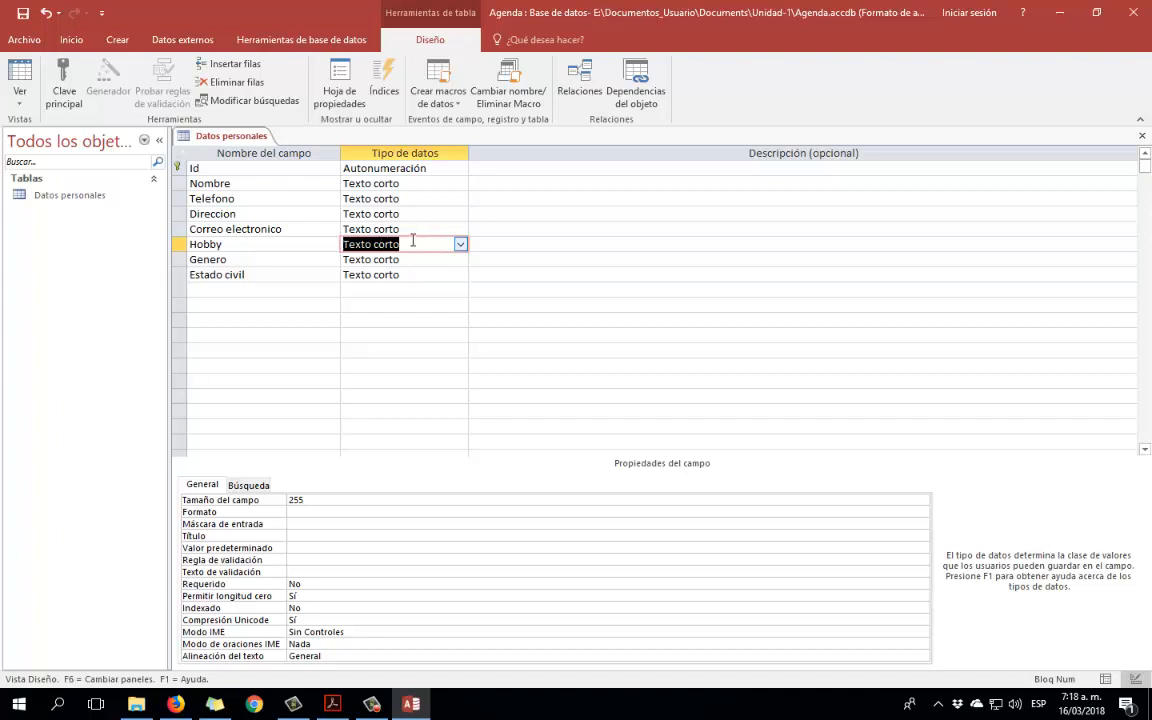
click(249, 486)
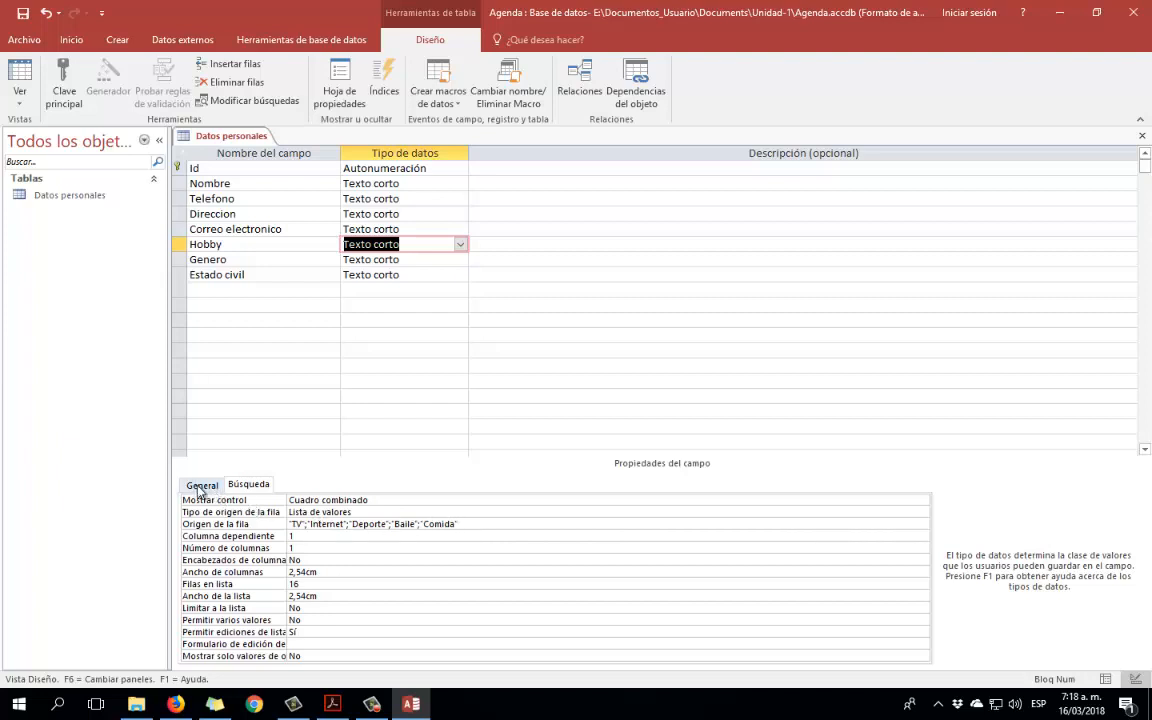
click(201, 487)
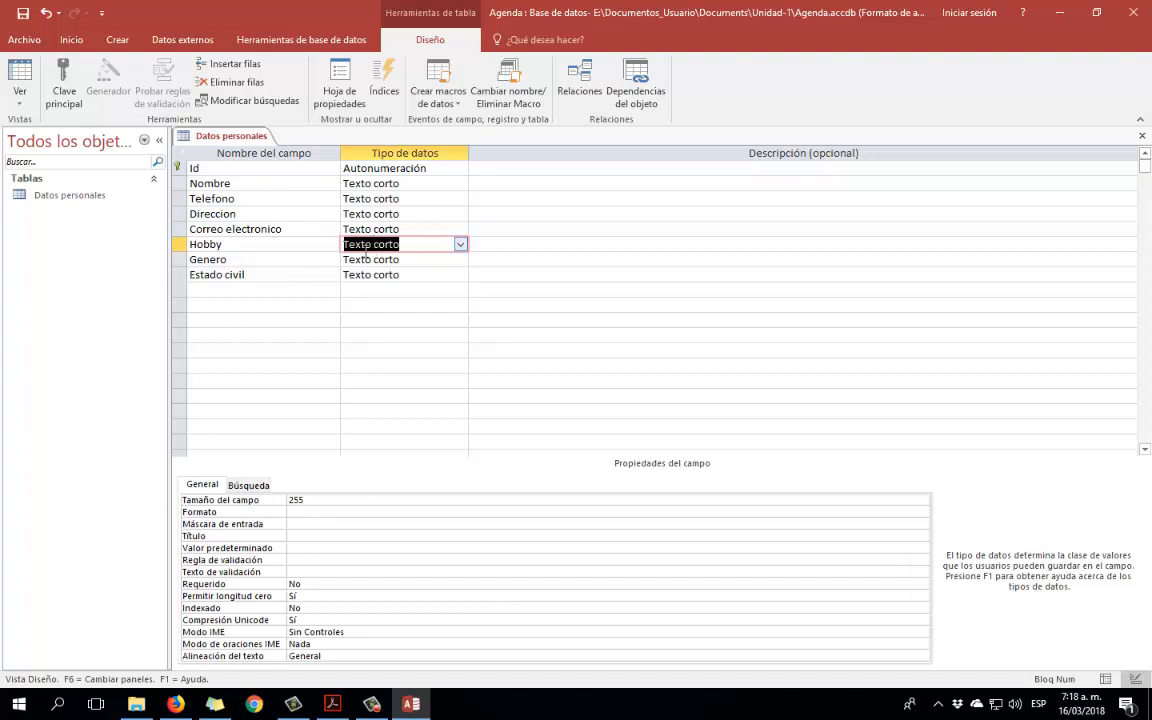
click(290, 260)
click(419, 260)
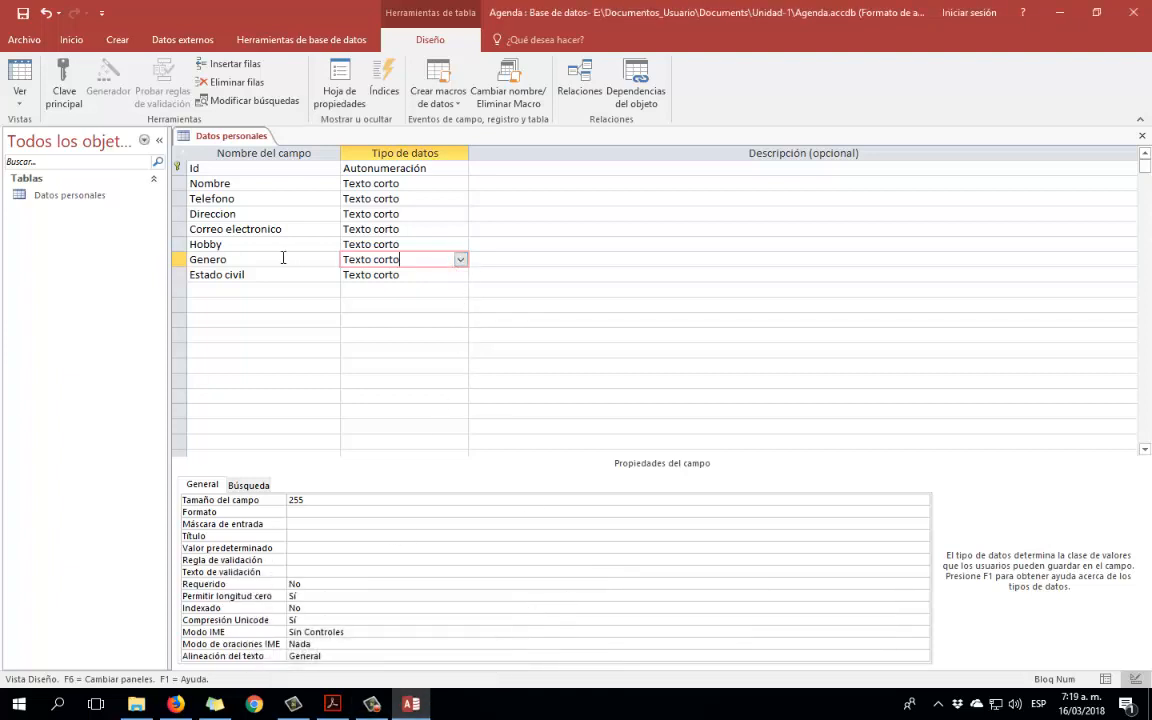
Start the Lookup Wizard for Genero, choosing to type the values yourself.
click(460, 259)
click(450, 446)
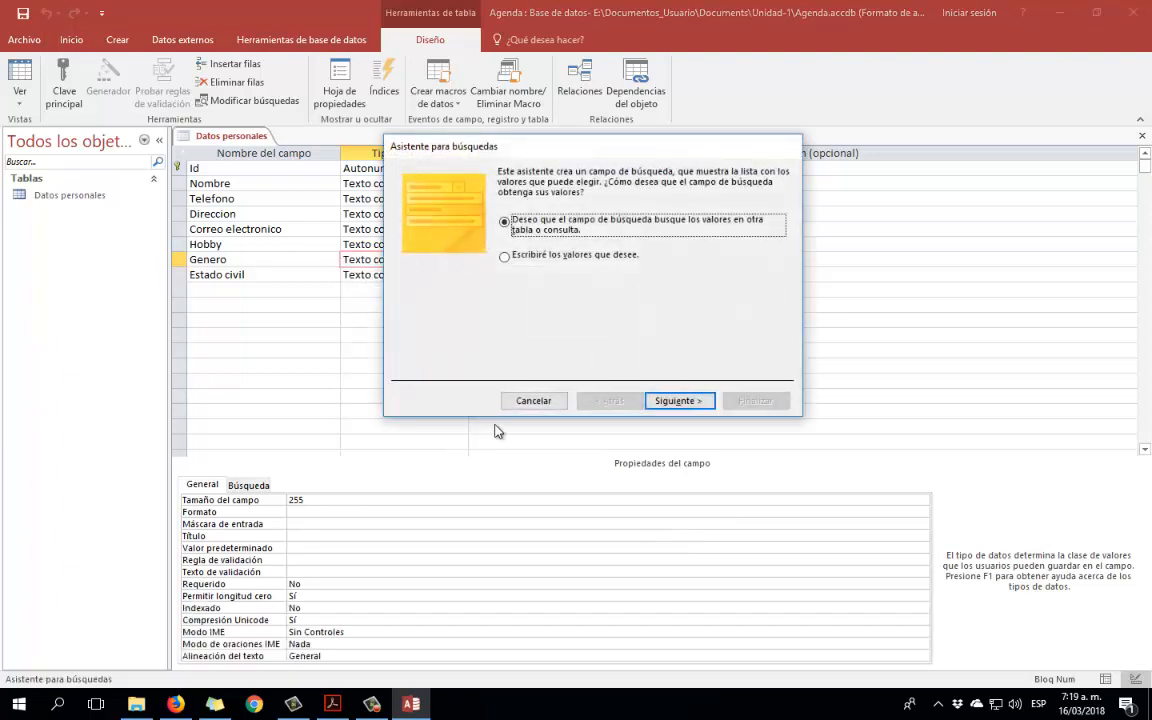
click(574, 256)
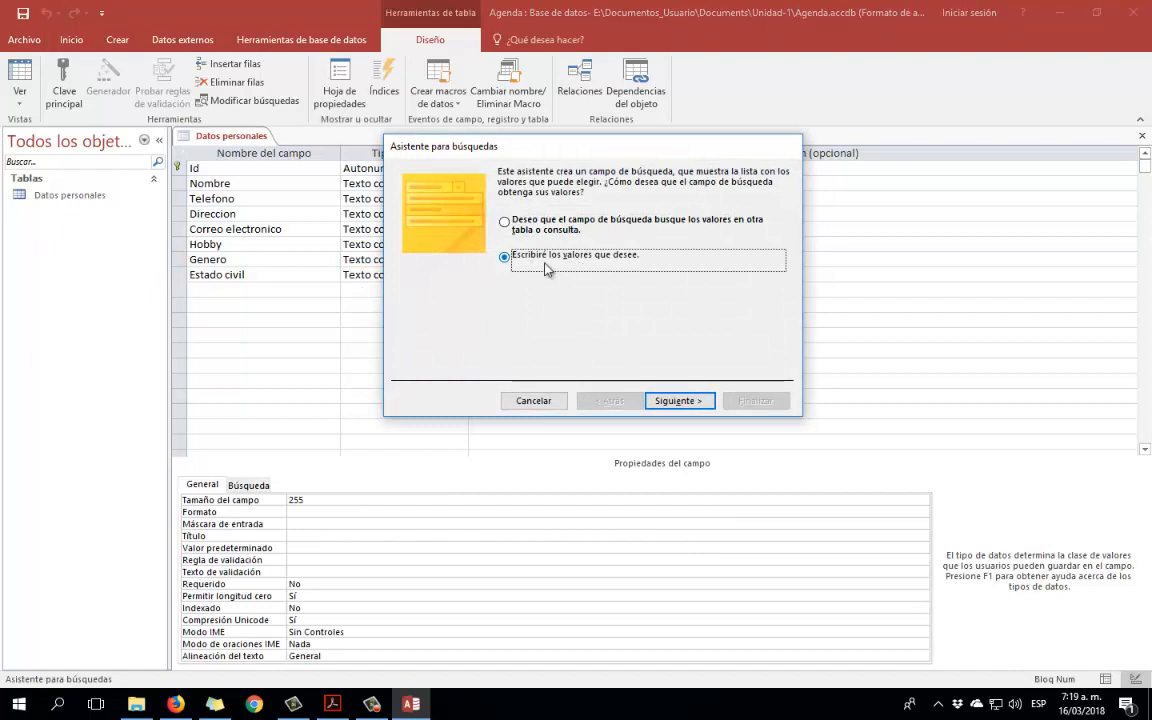
click(679, 400)
Enter Hombre, Mujer, LGBT and Otro as Genero's lookup values.
click(458, 281)
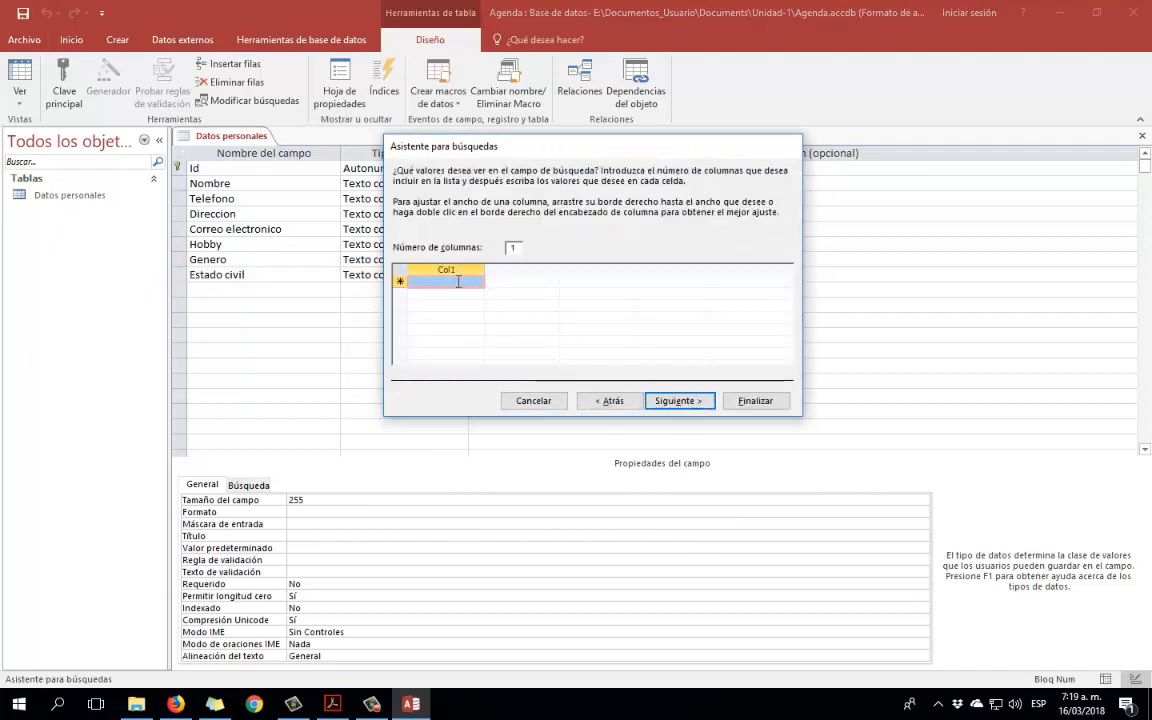
text(Hombr)
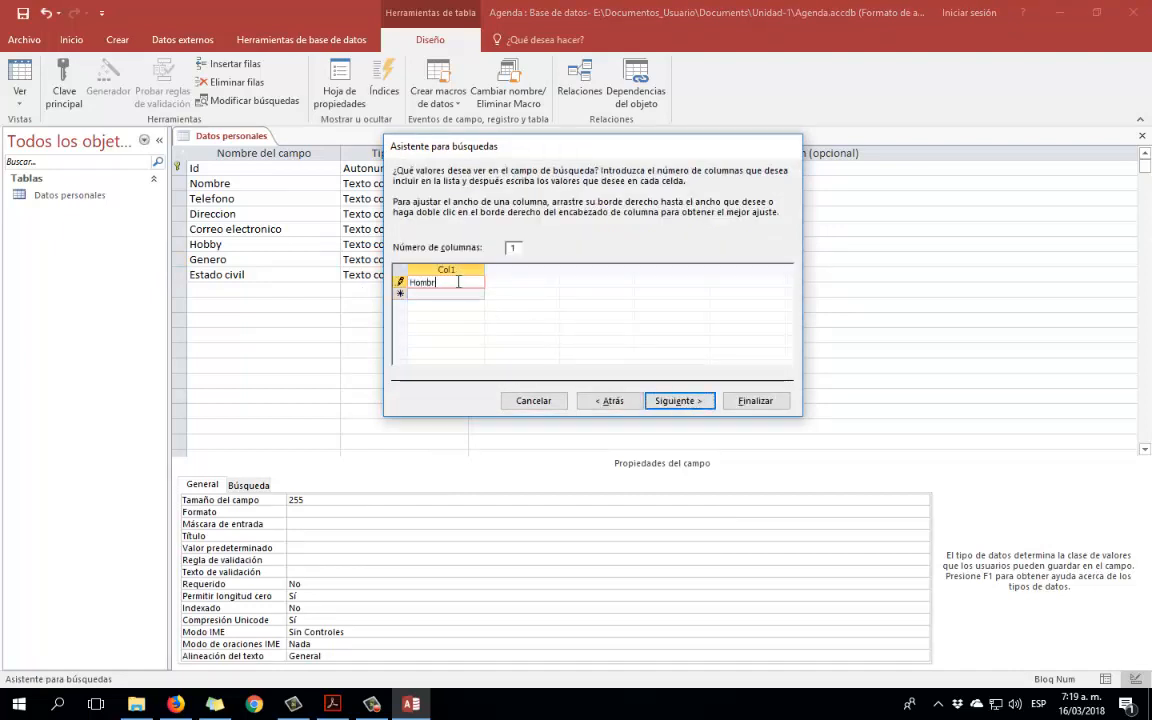
key(Return)
text(Mujer)
key(Return)
text(LGBT)
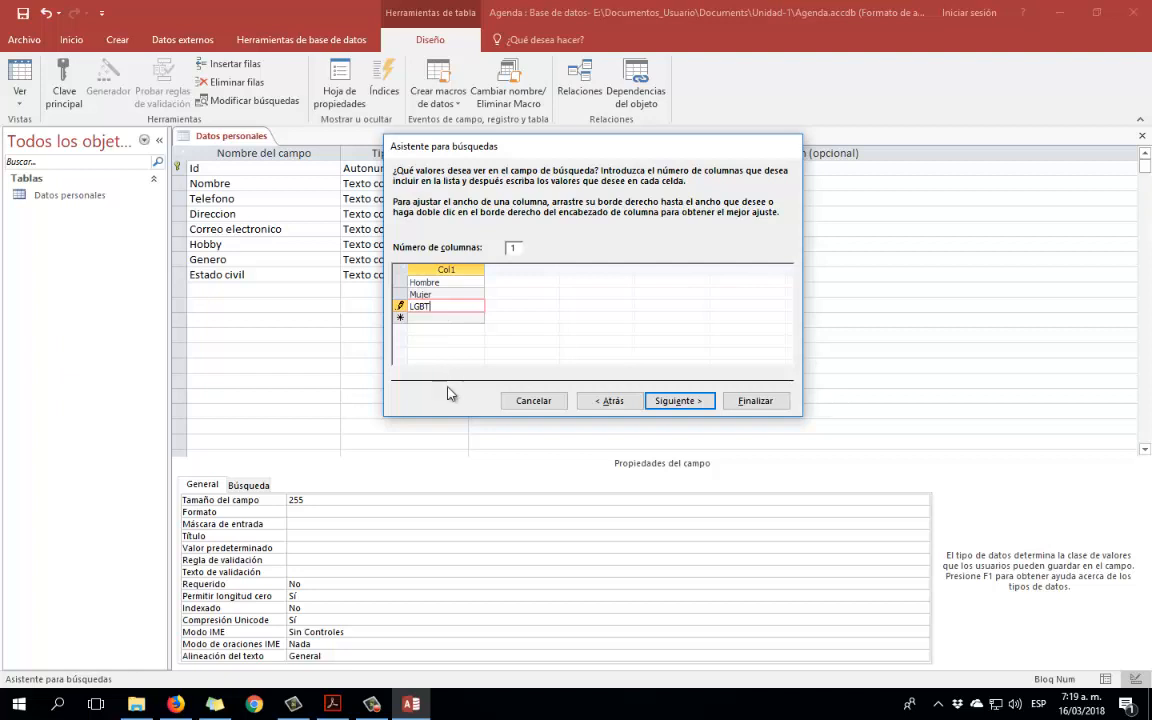
click(379, 707)
click(549, 618)
click(426, 318)
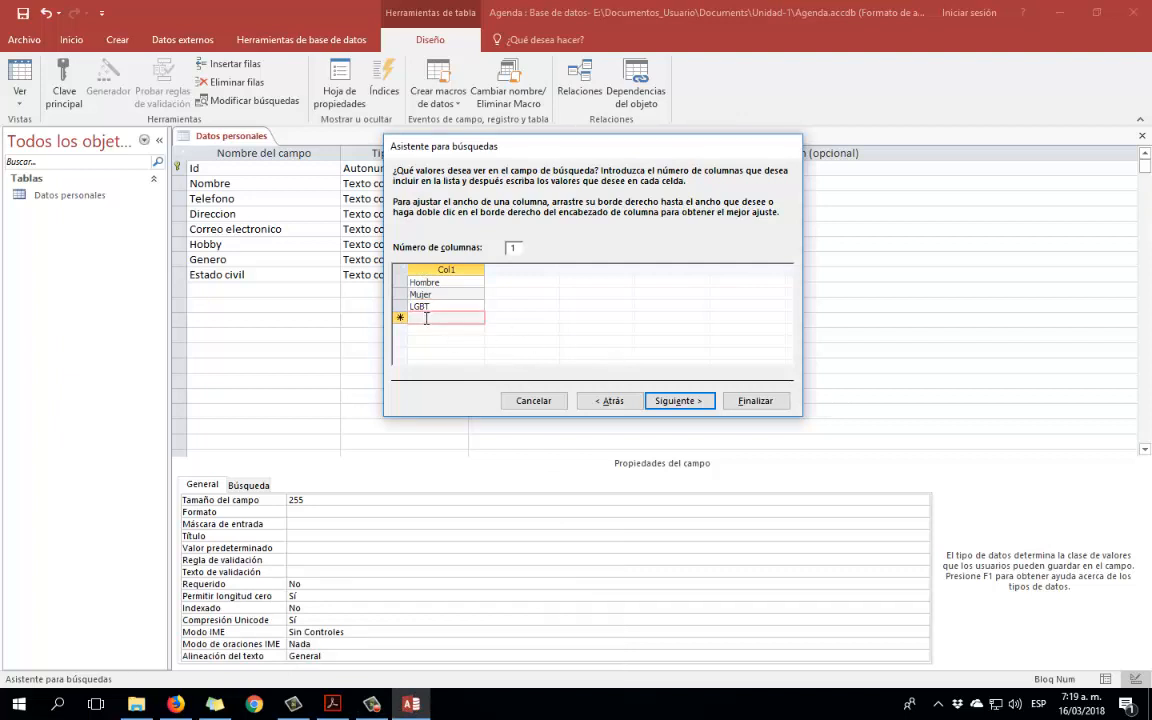
text(O)
Finish the Genero lookup wizard.
click(687, 401)
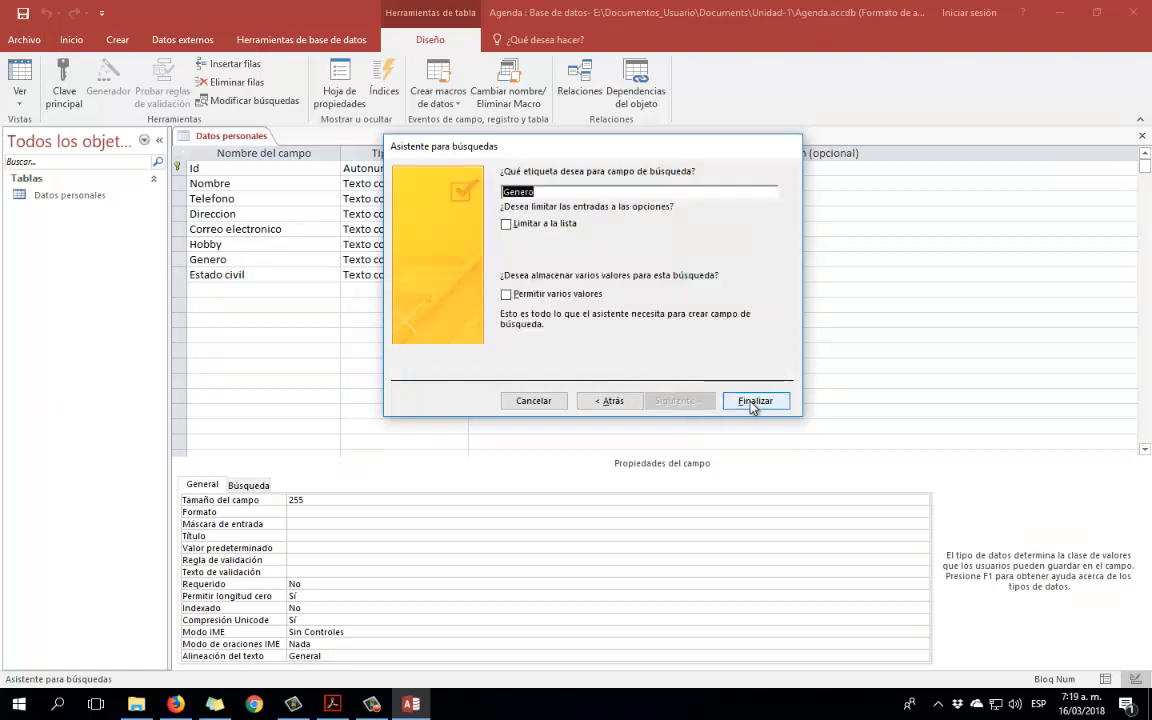
click(753, 402)
click(285, 276)
click(442, 274)
Start the Lookup Wizard for Estado civil, choosing to type the values yourself.
click(461, 275)
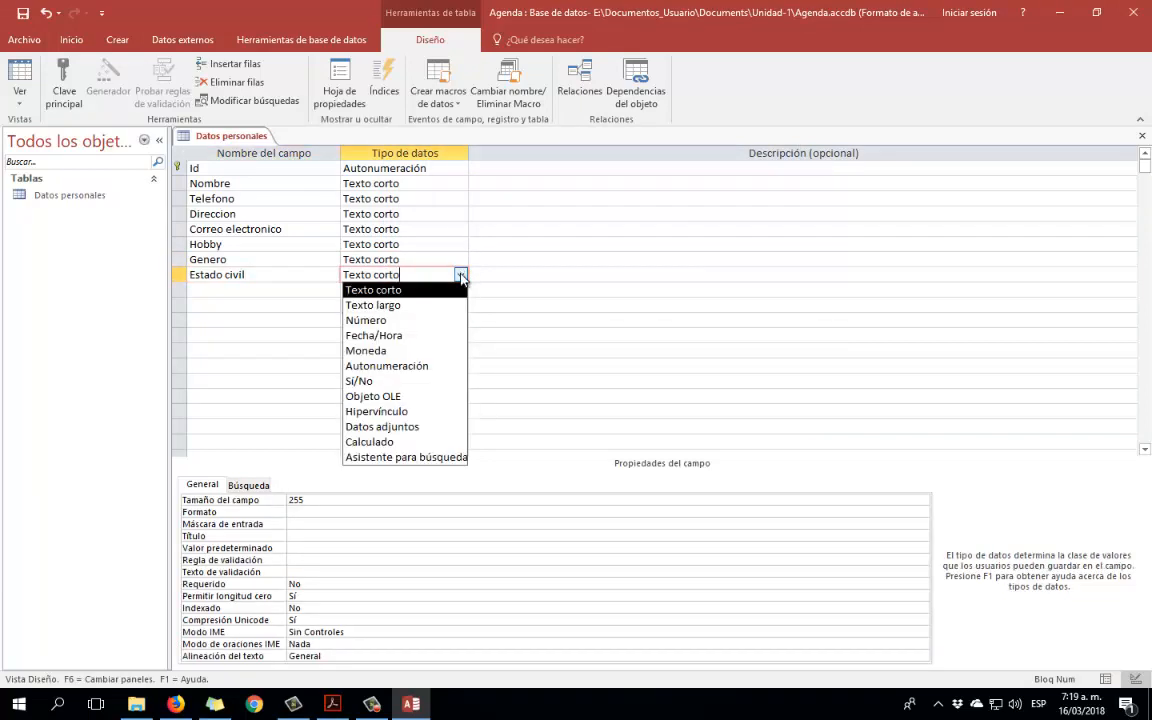
click(428, 459)
click(505, 258)
click(687, 401)
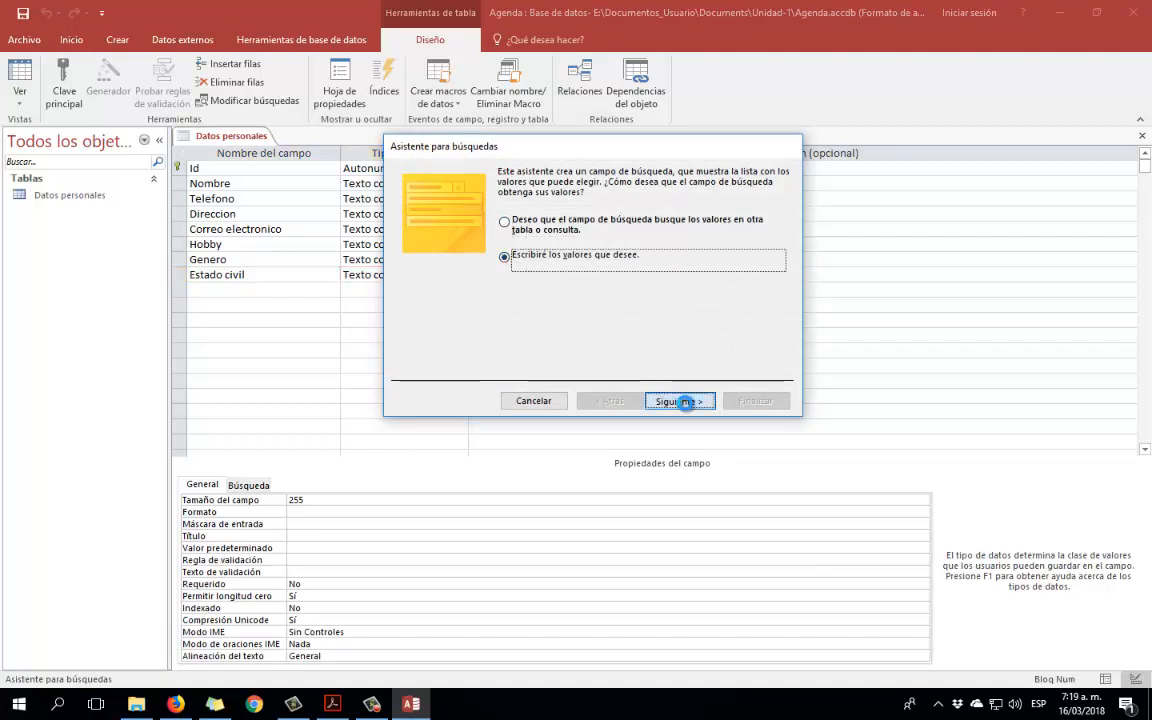
Enter Casado, Soltero, Unión libre and Separado as the lookup values.
click(451, 282)
text(Casado)
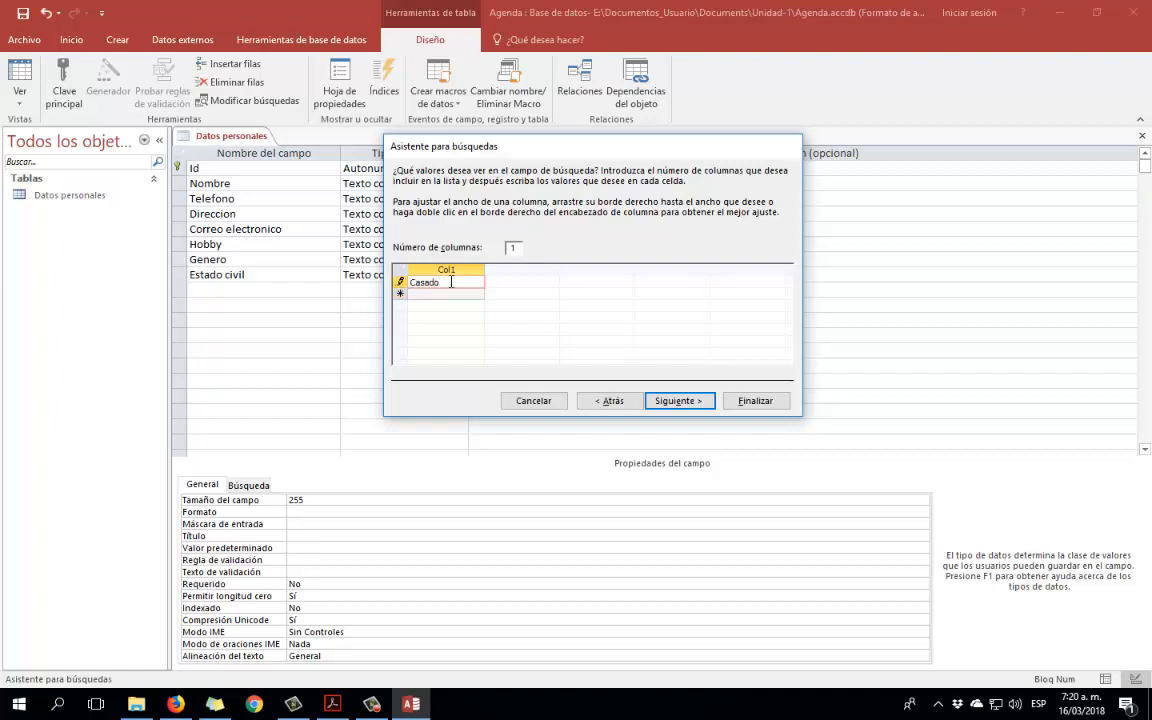
key(Return)
text(Soltero)
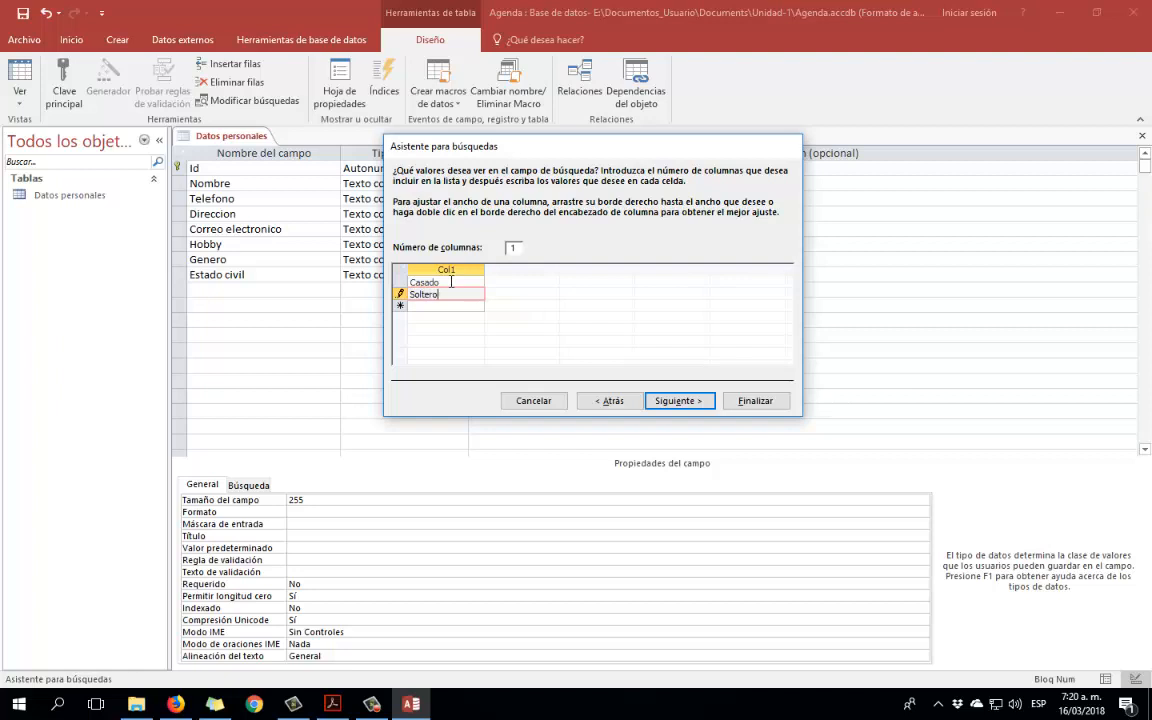
key(Return)
text(Un)
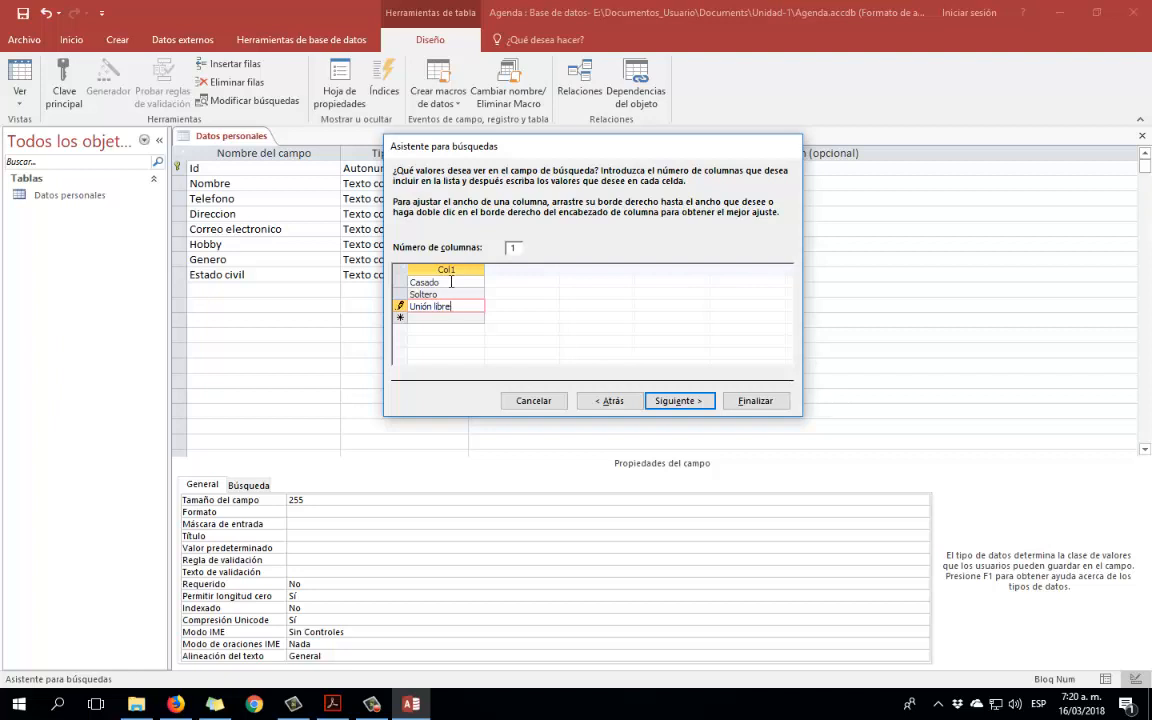
text(ión libre)
key(Return)
text(Separado)
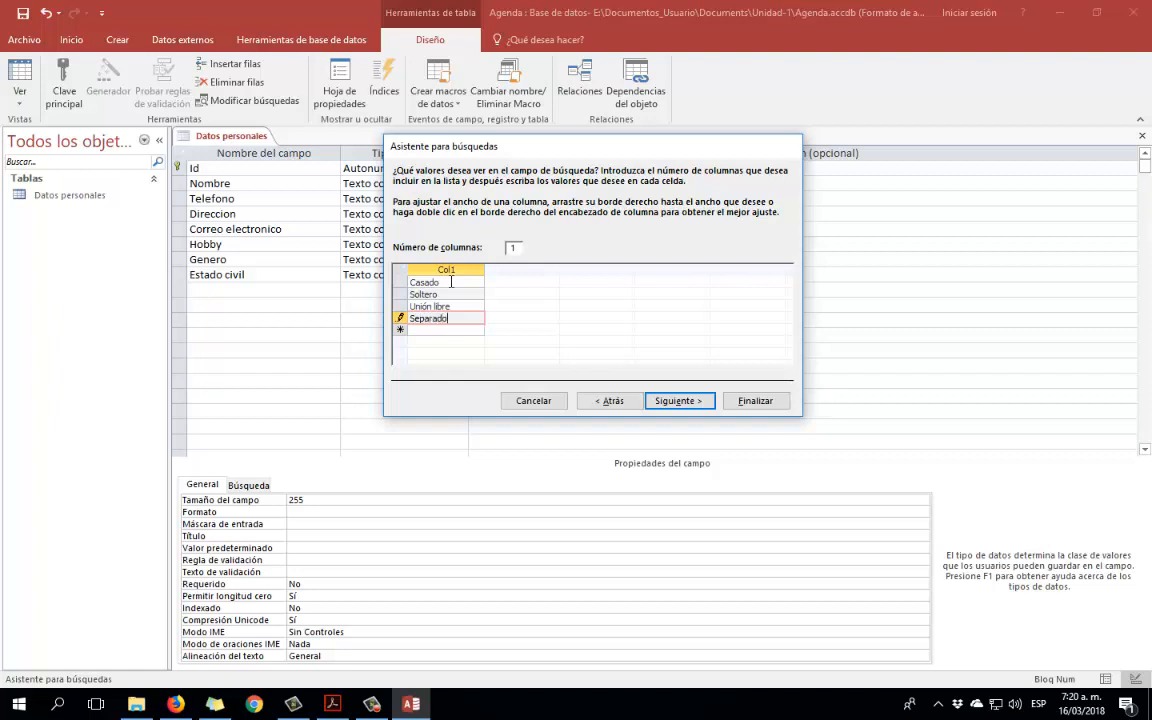
key(Return)
Finish the Estado civil lookup wizard.
click(465, 319)
click(680, 401)
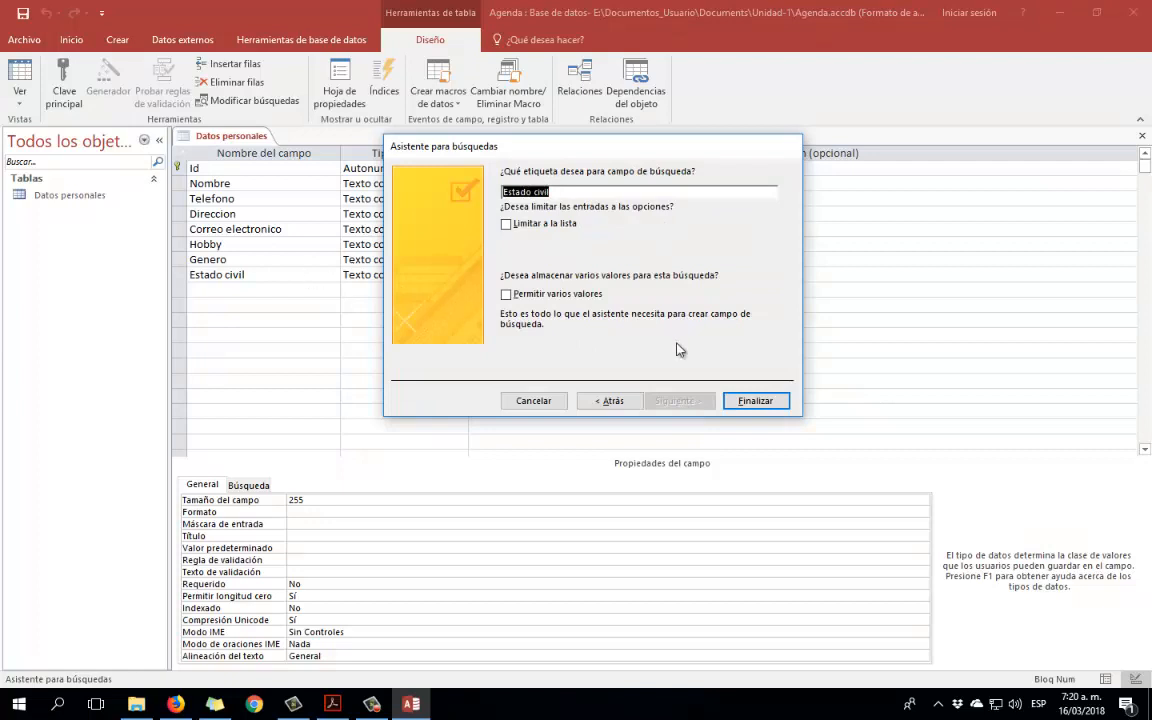
click(760, 400)
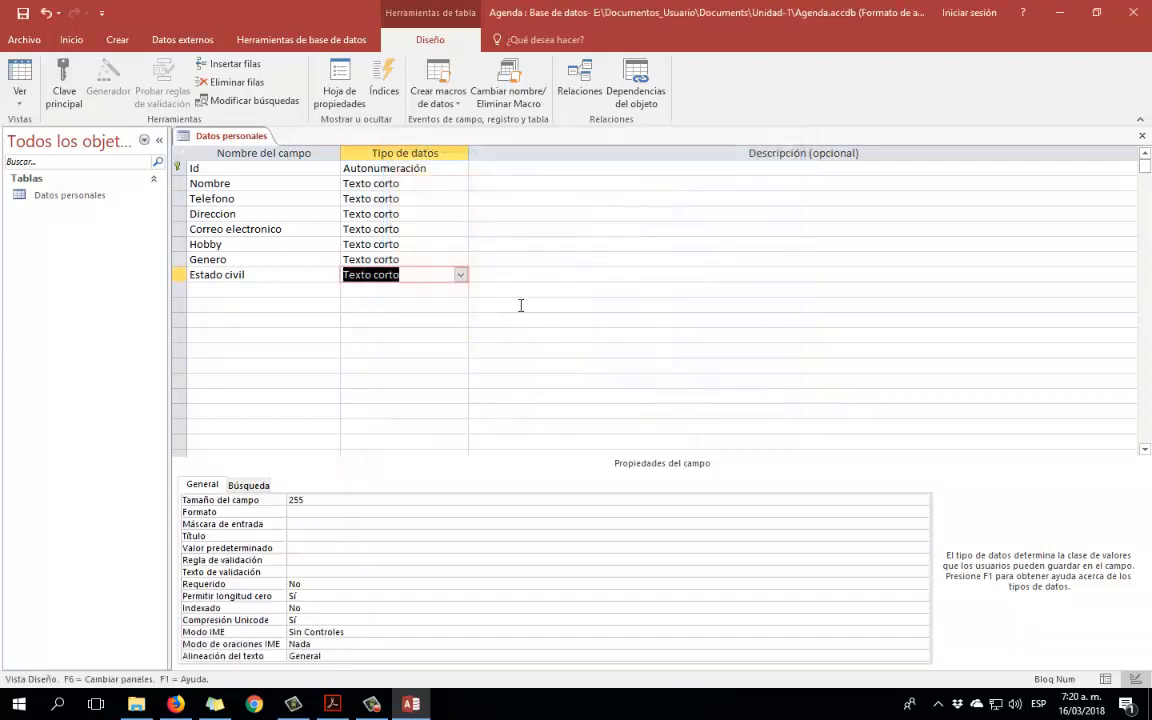
Inspect the stored Estado civil lookup values on the Búsqueda properties tab.
click(429, 257)
click(427, 231)
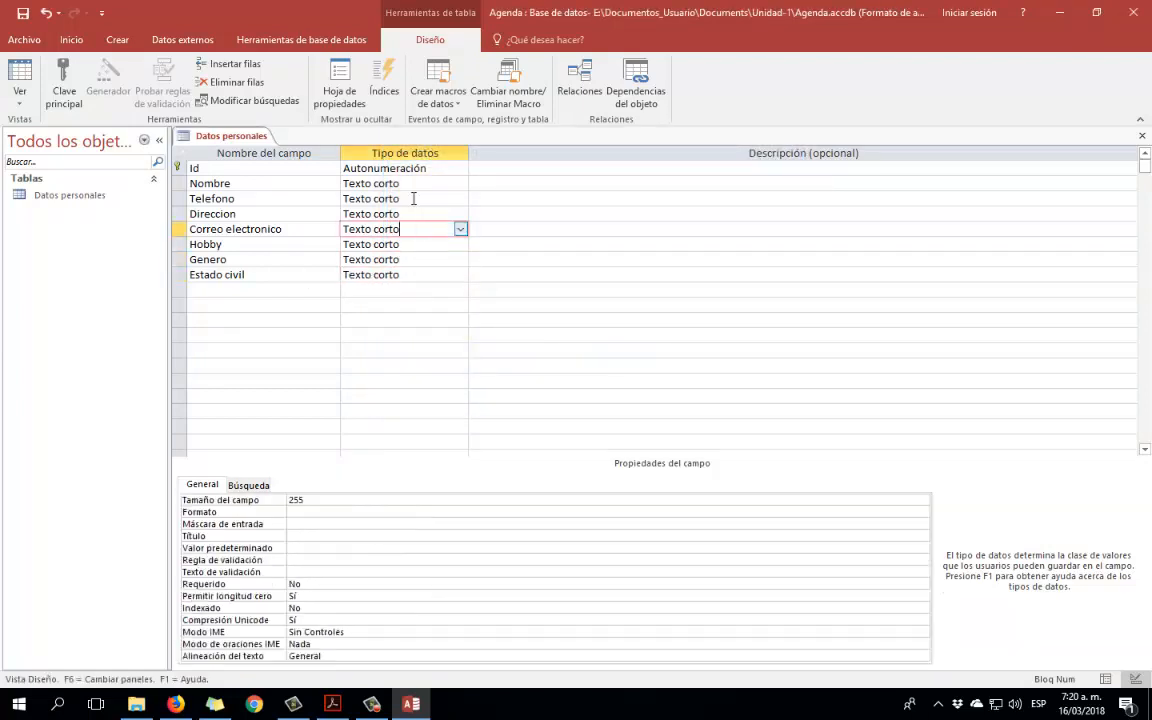
click(404, 275)
click(248, 485)
click(465, 526)
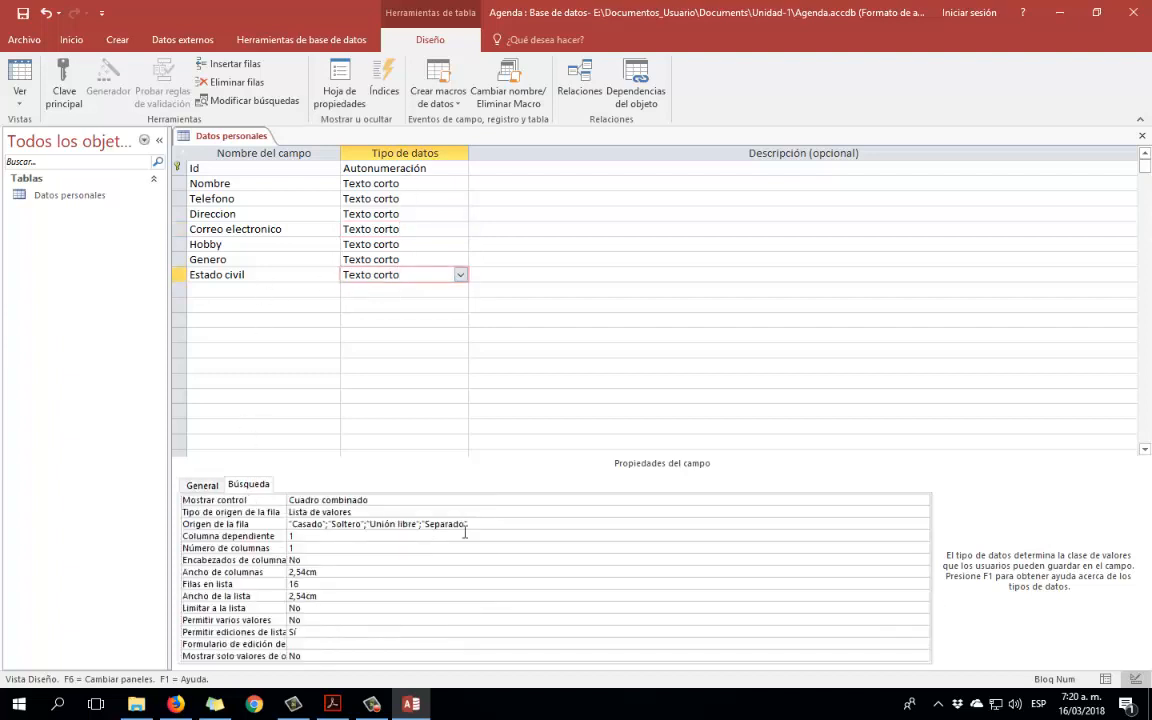
click(200, 485)
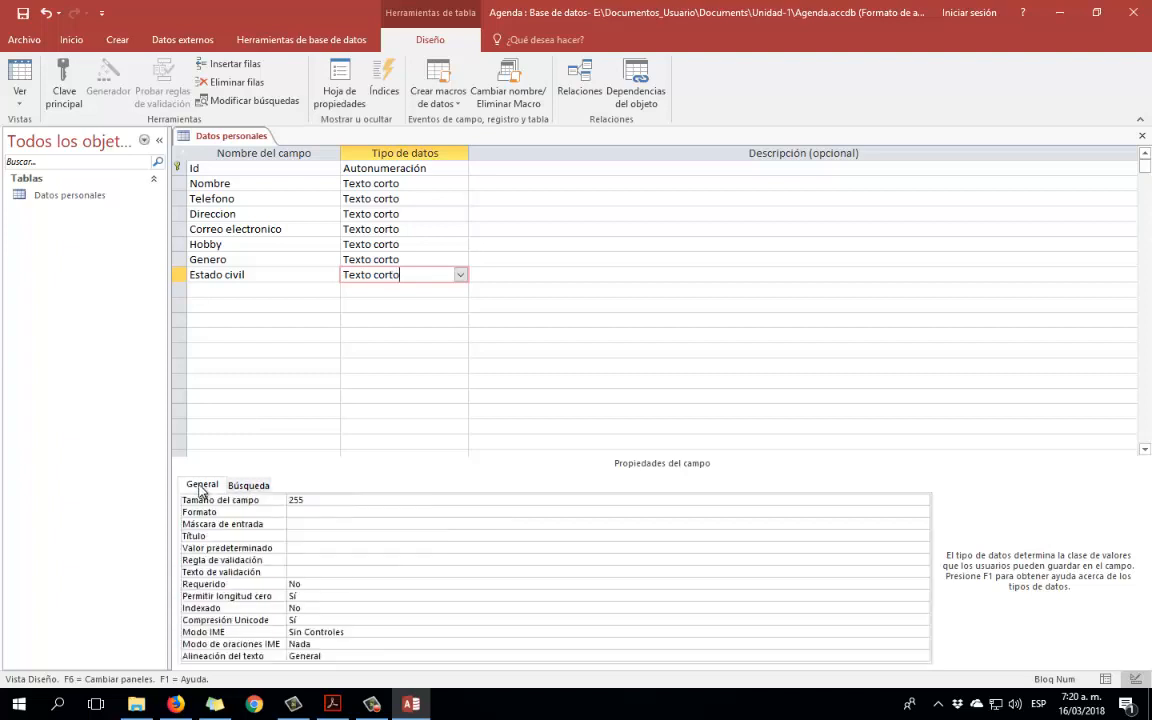
Save the Datos personales table design and close its tab.
click(222, 167)
click(22, 13)
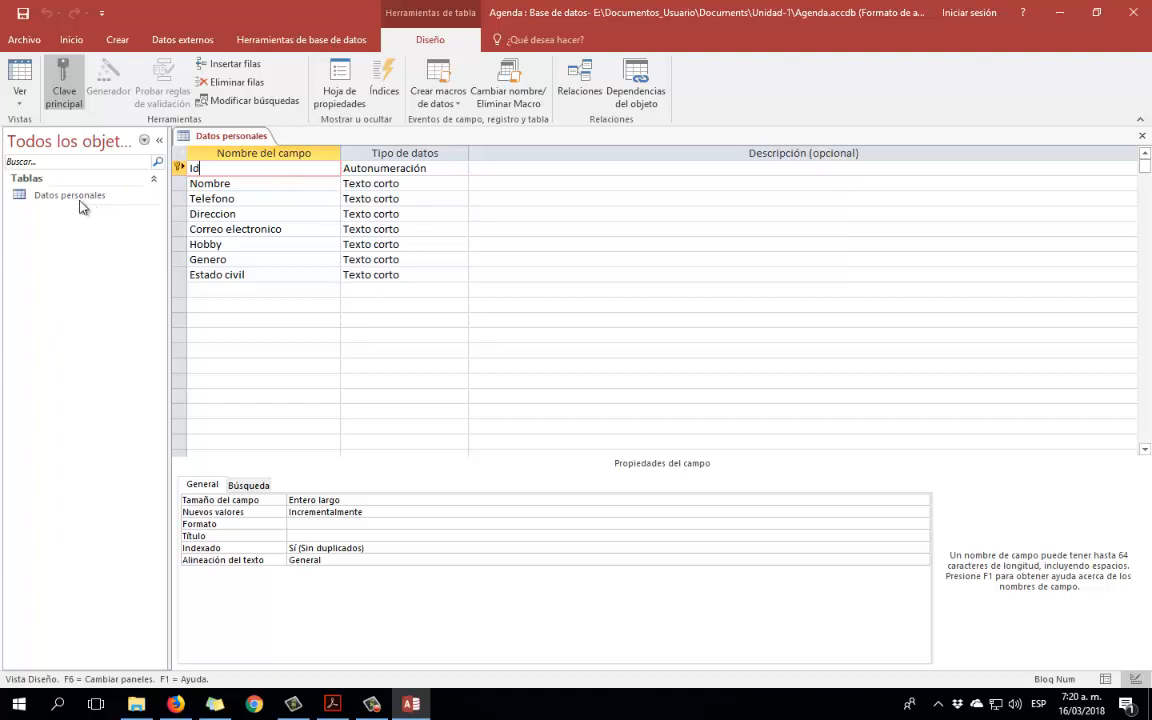
click(1142, 135)
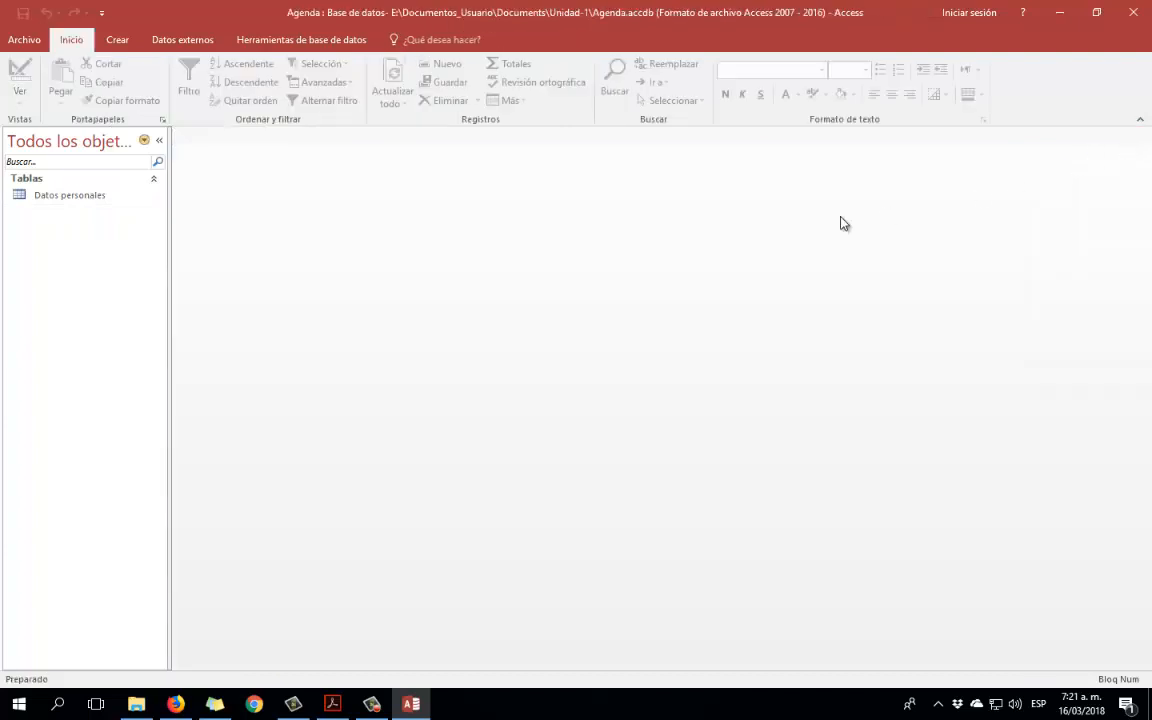
Select Datos personales in the navigation pane and show the Crear ribbon.
click(57, 199)
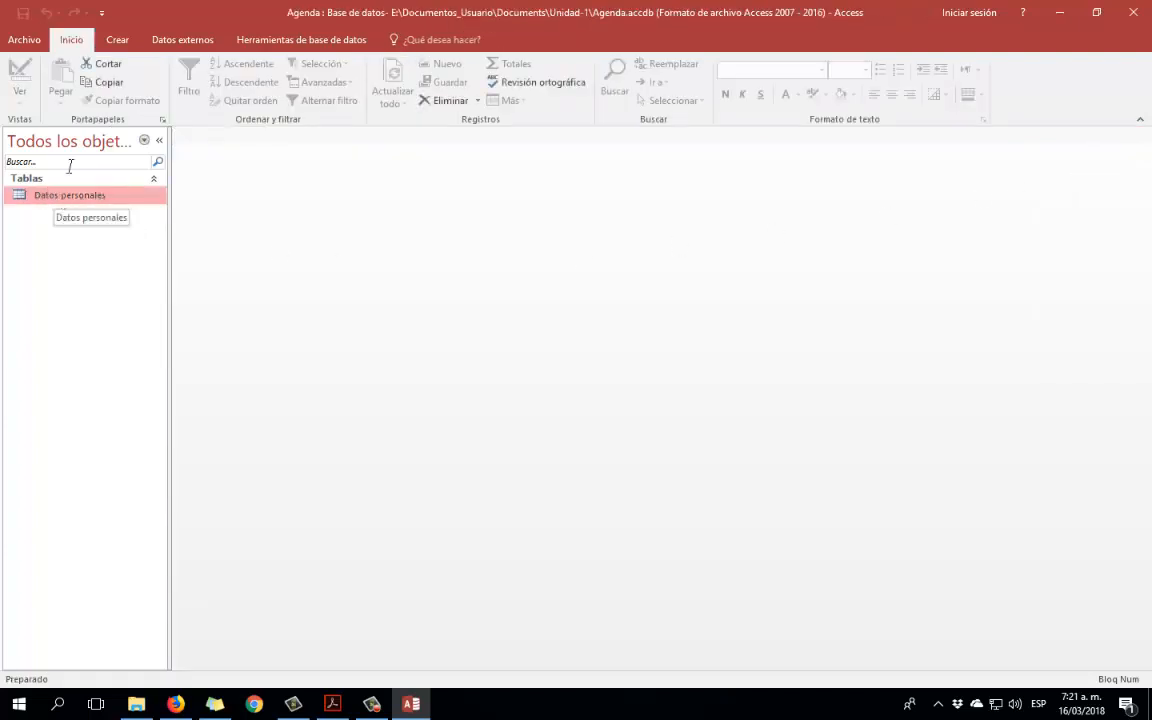
click(117, 40)
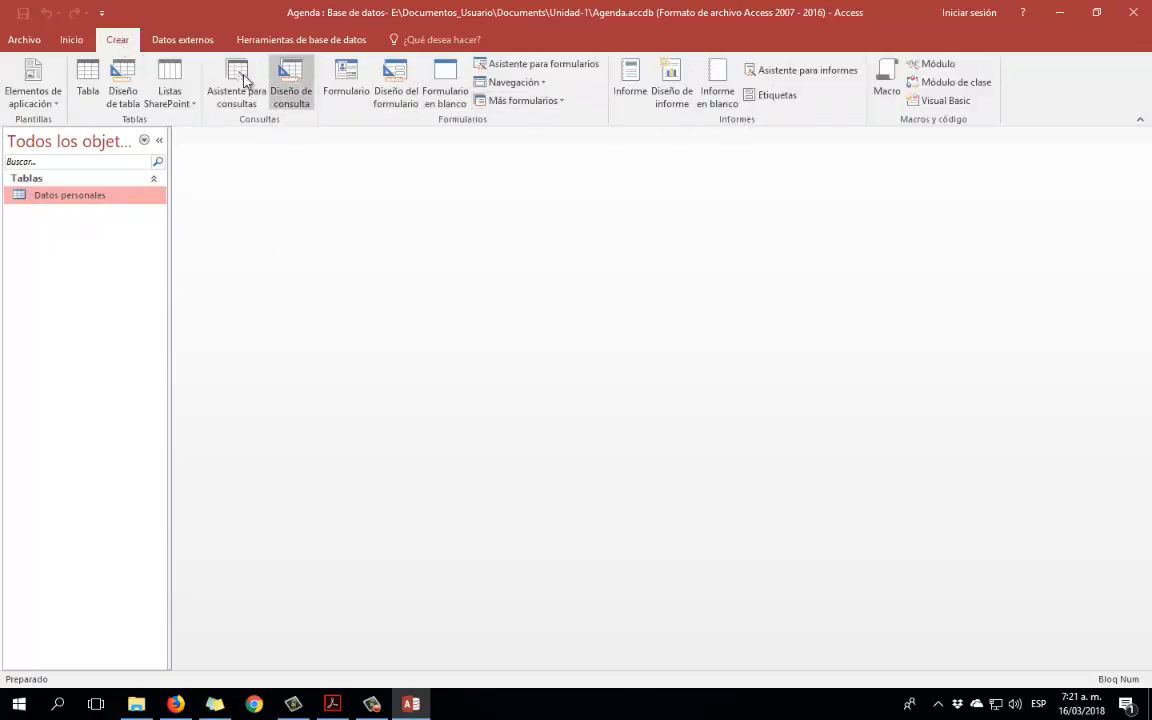
click(71, 40)
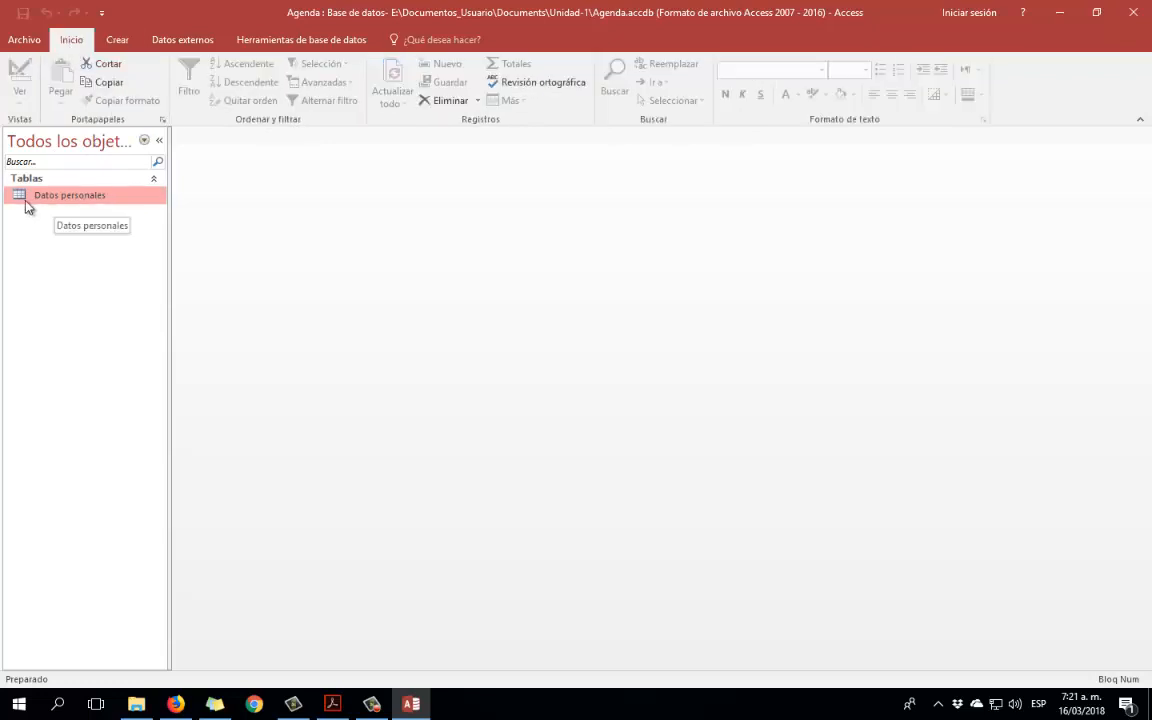
double_click(33, 200)
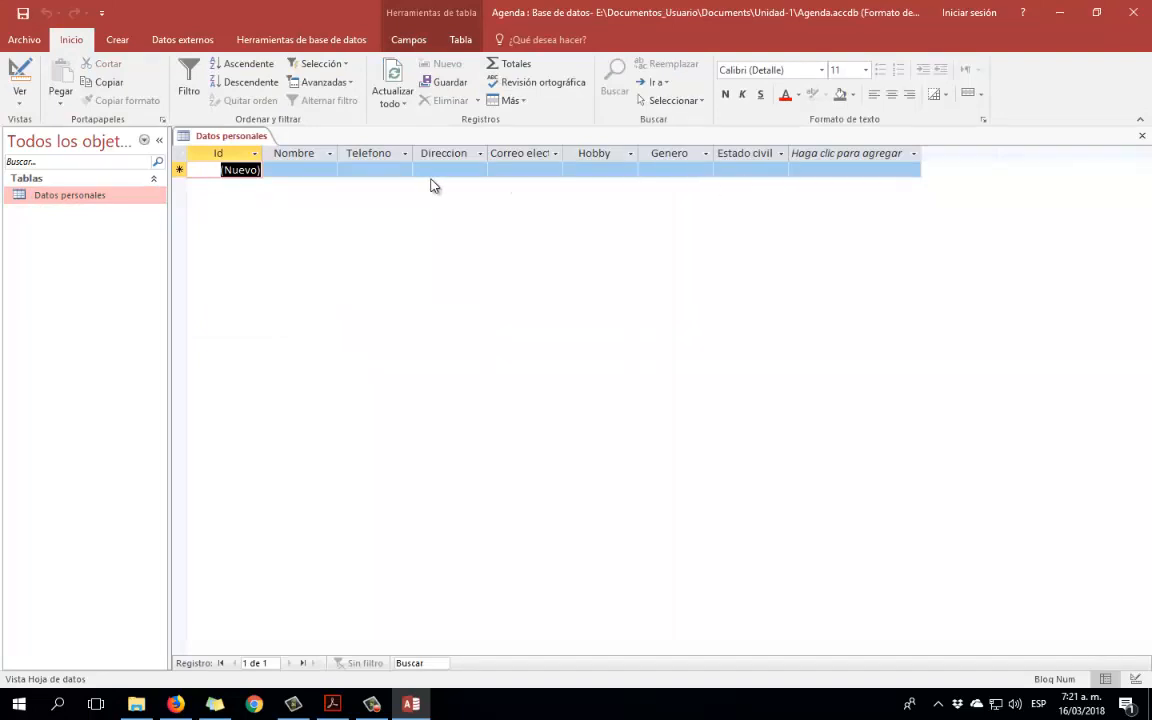
click(319, 171)
click(396, 169)
click(445, 170)
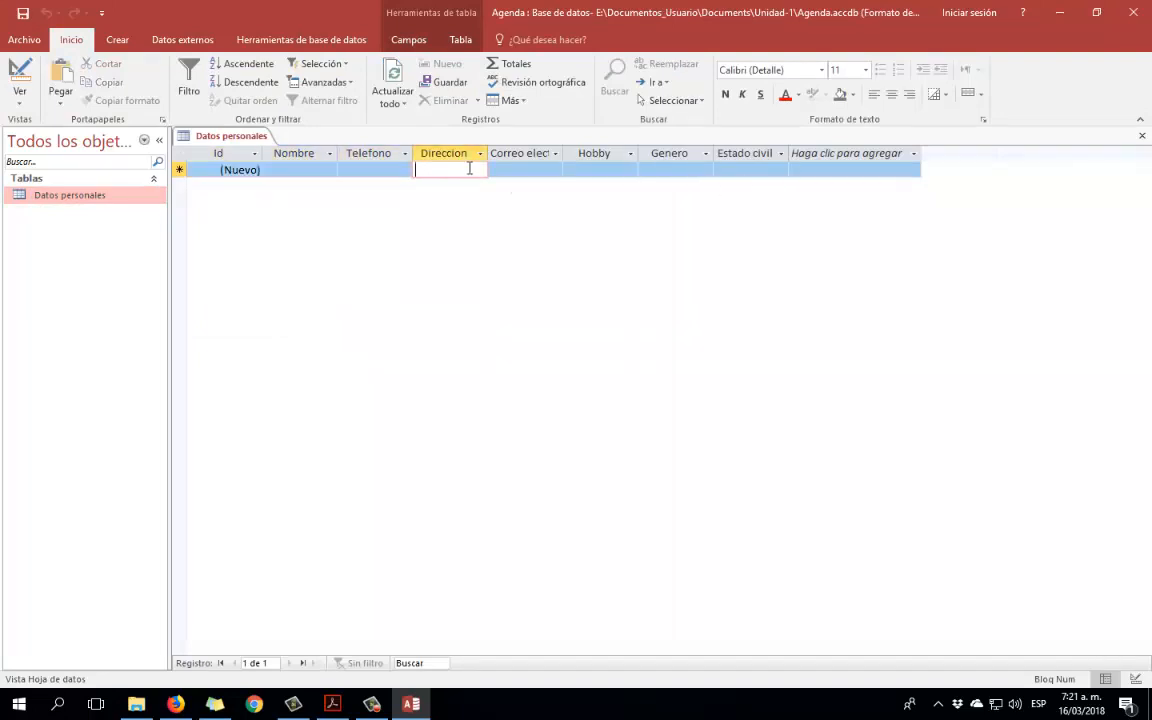
click(1142, 136)
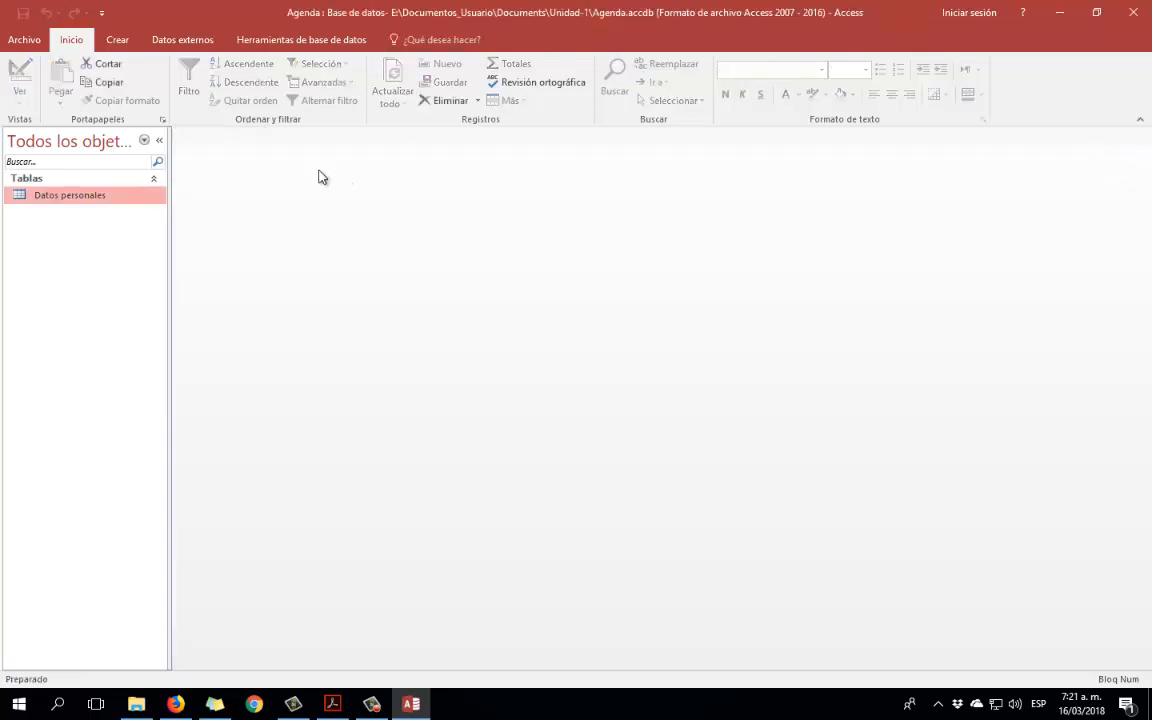
right_click(60, 199)
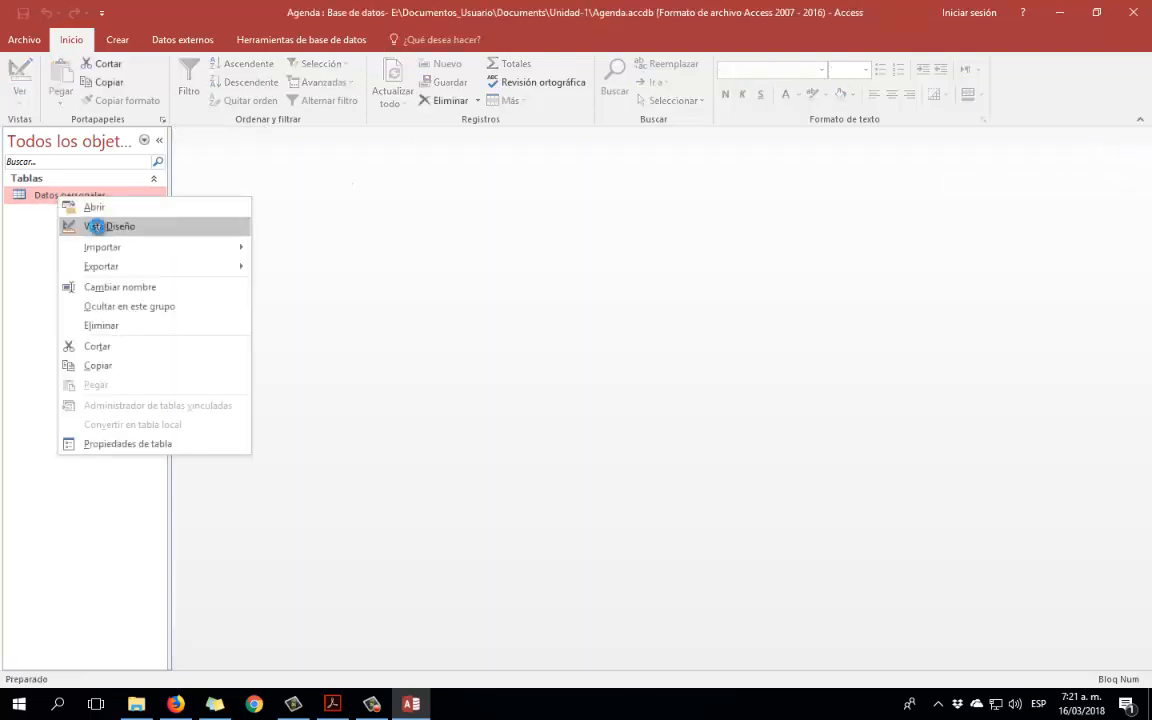
click(70, 225)
click(244, 294)
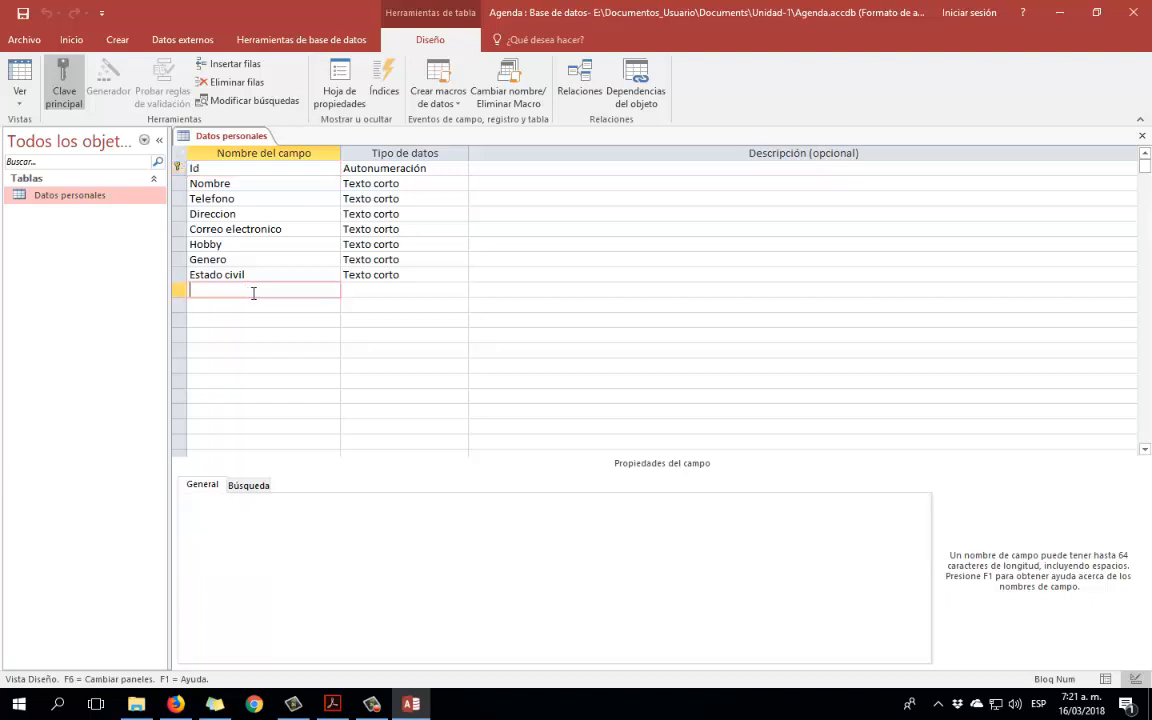
click(370, 289)
click(329, 274)
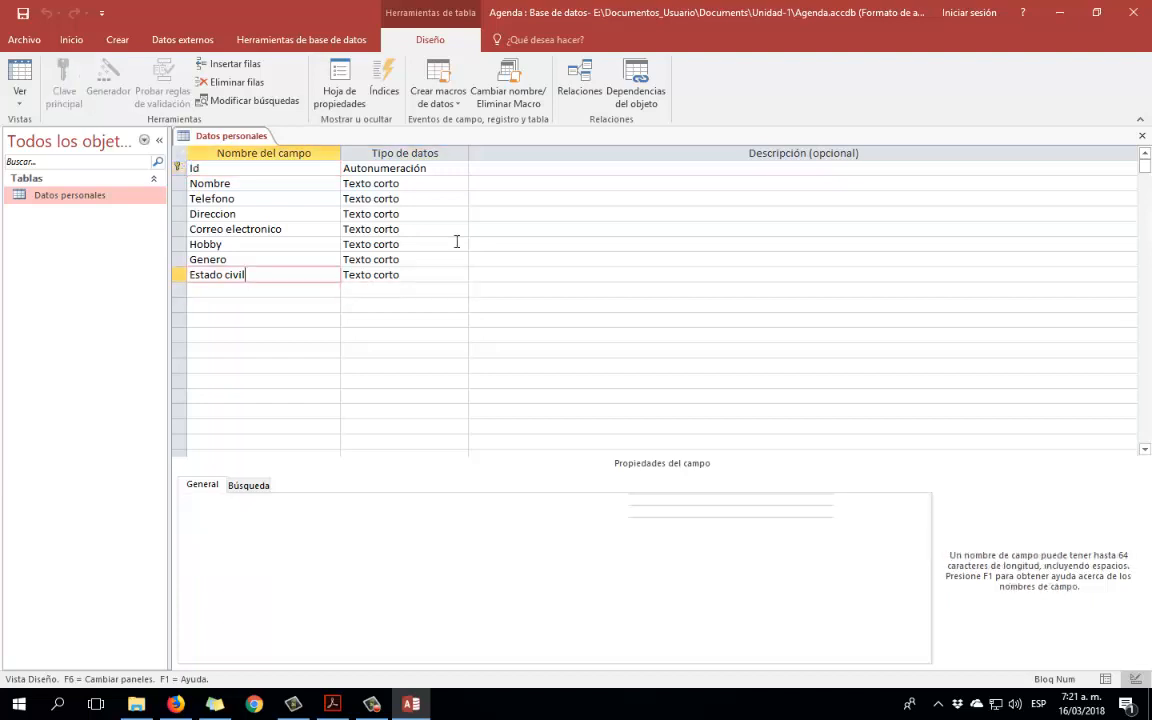
click(1142, 136)
double_click(61, 194)
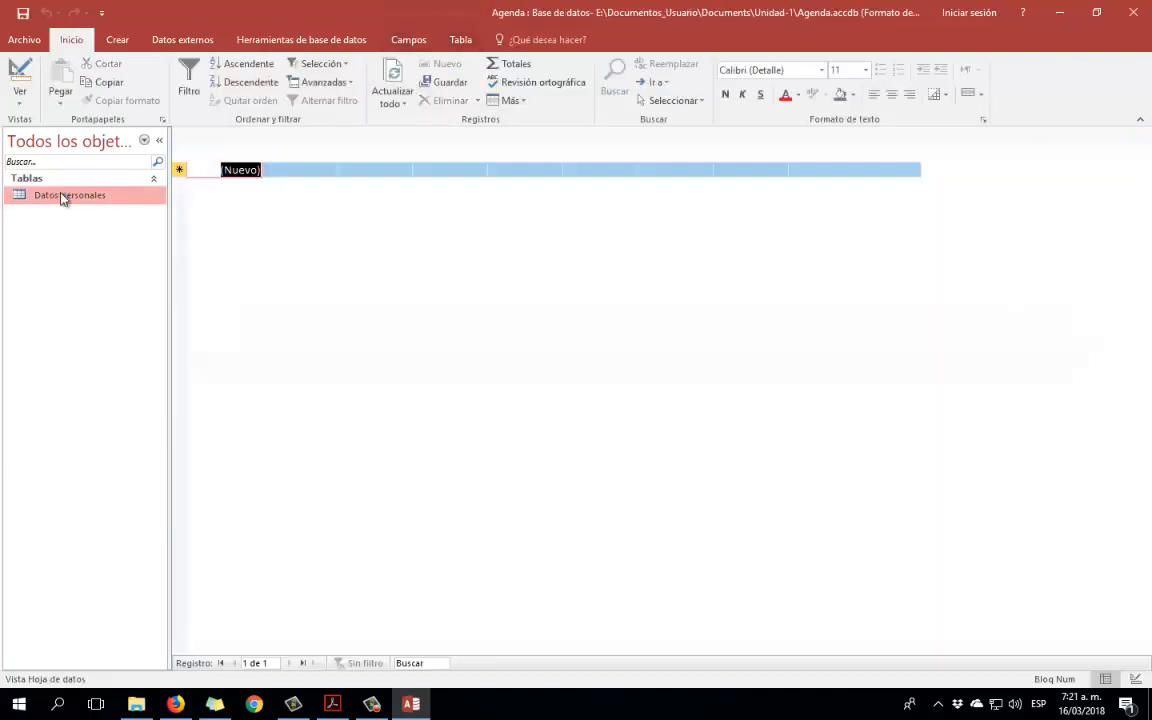
click(318, 171)
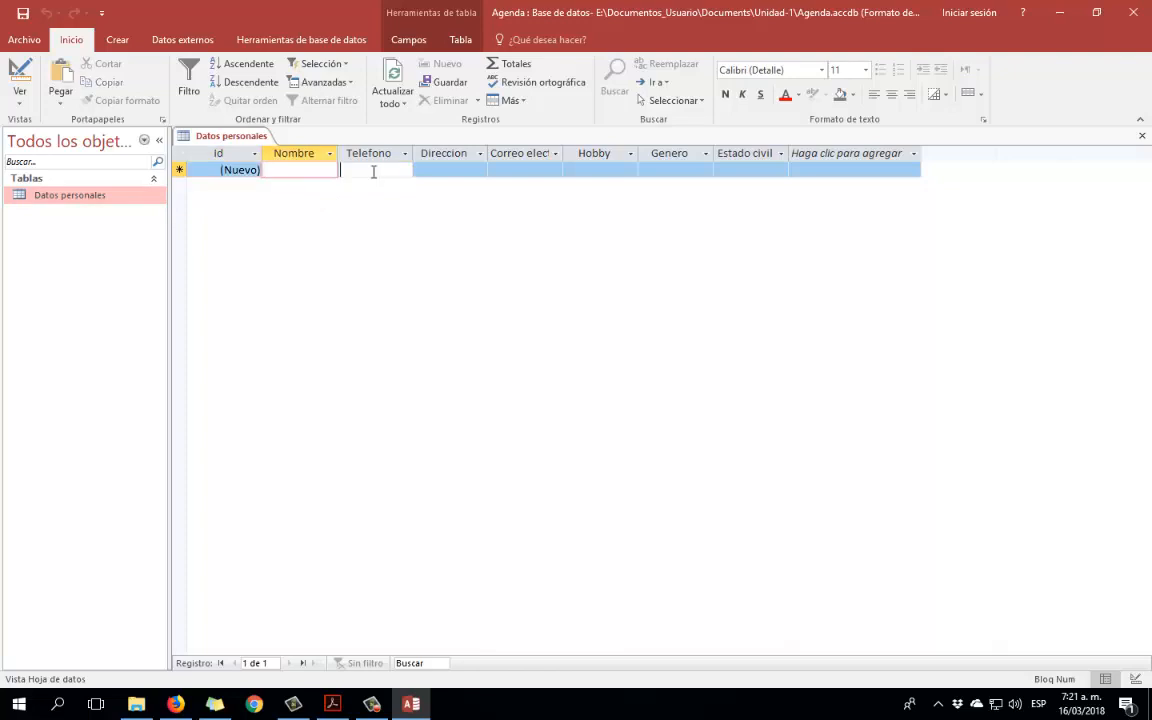
click(373, 171)
click(456, 171)
click(525, 172)
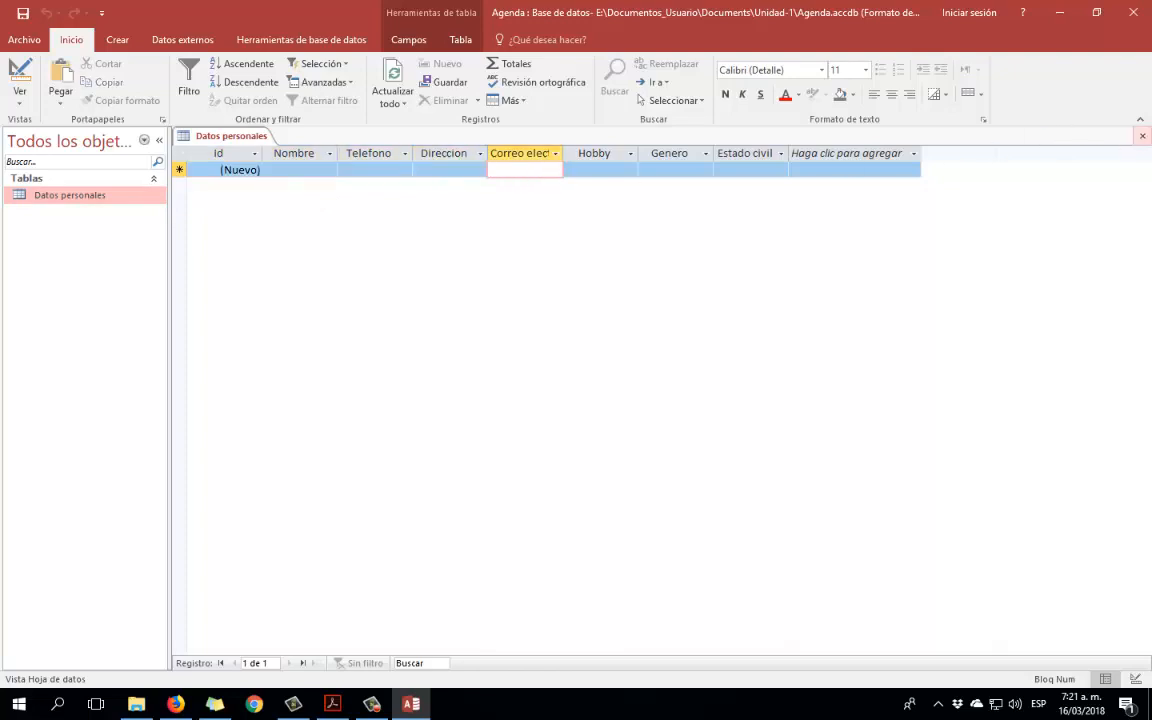
click(1142, 136)
right_click(87, 198)
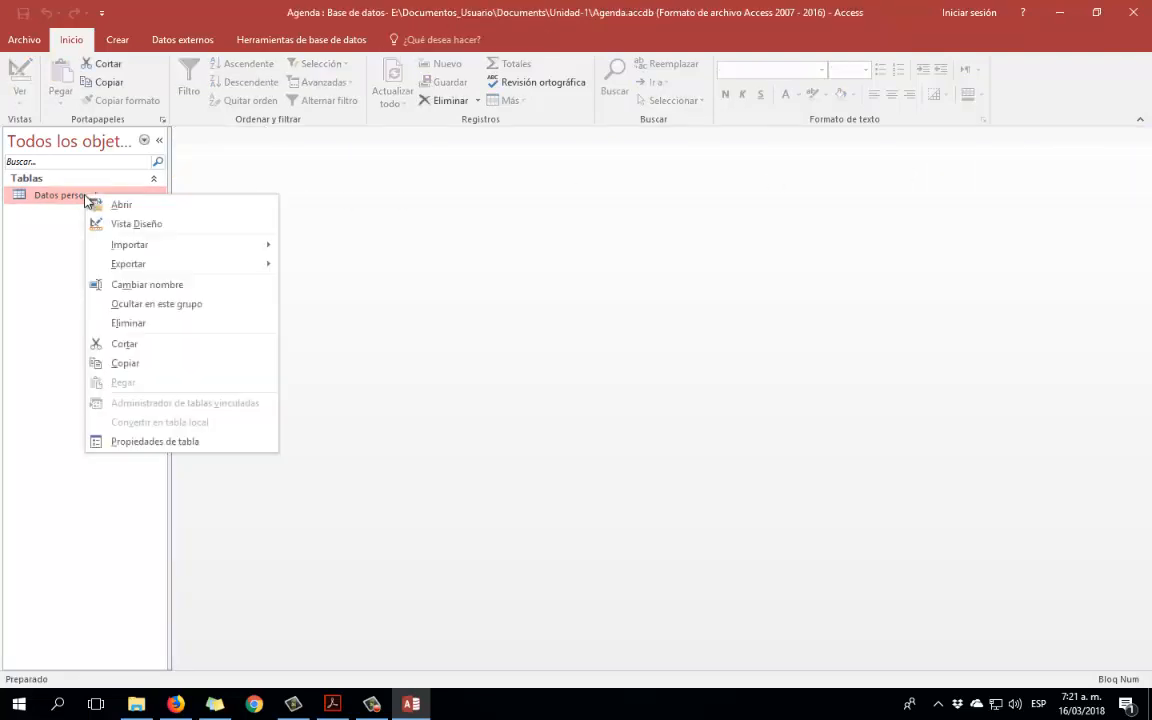
click(113, 221)
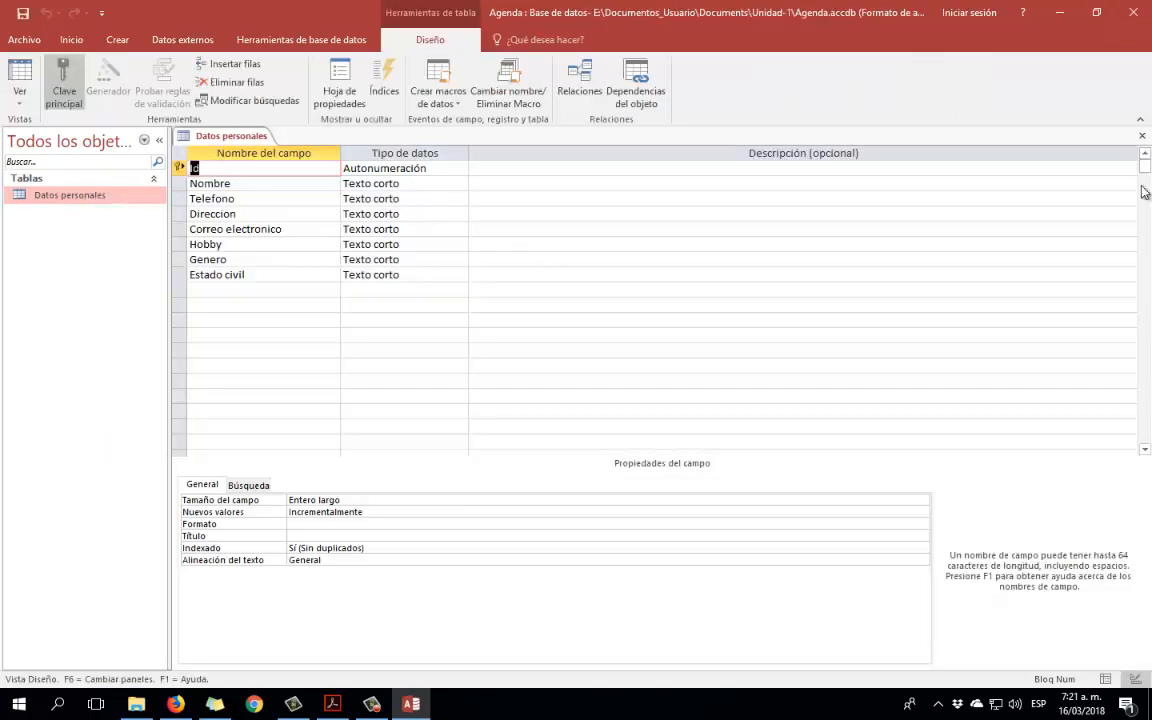
click(250, 289)
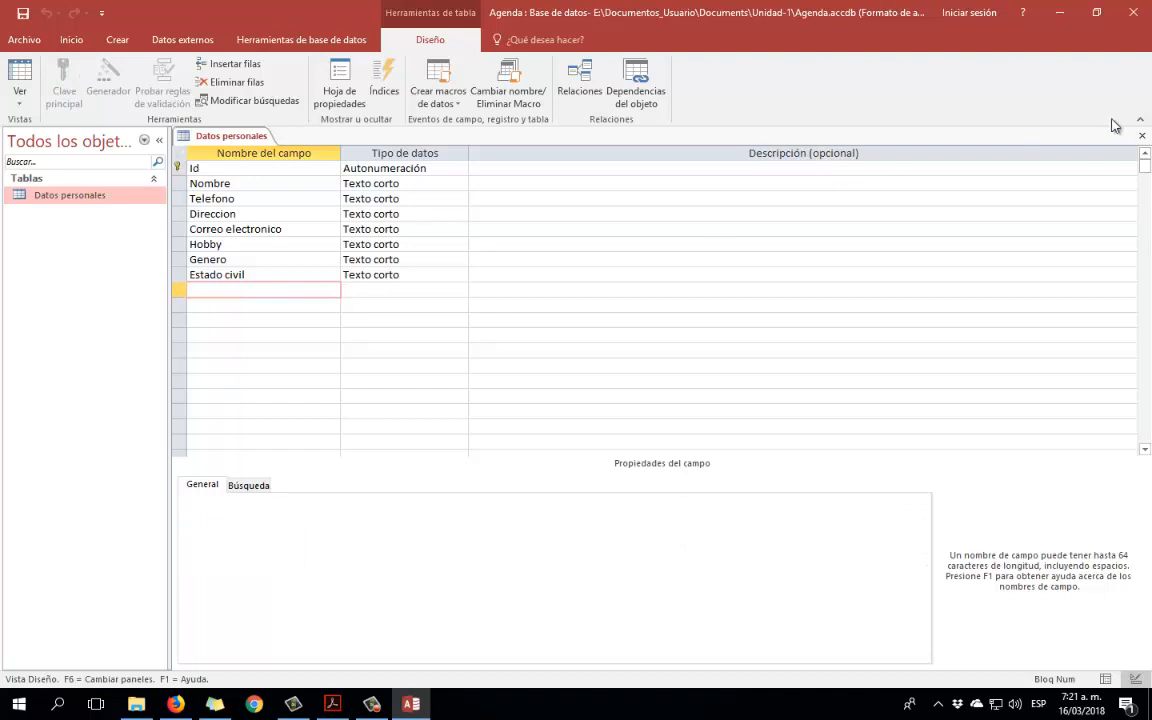
click(1142, 135)
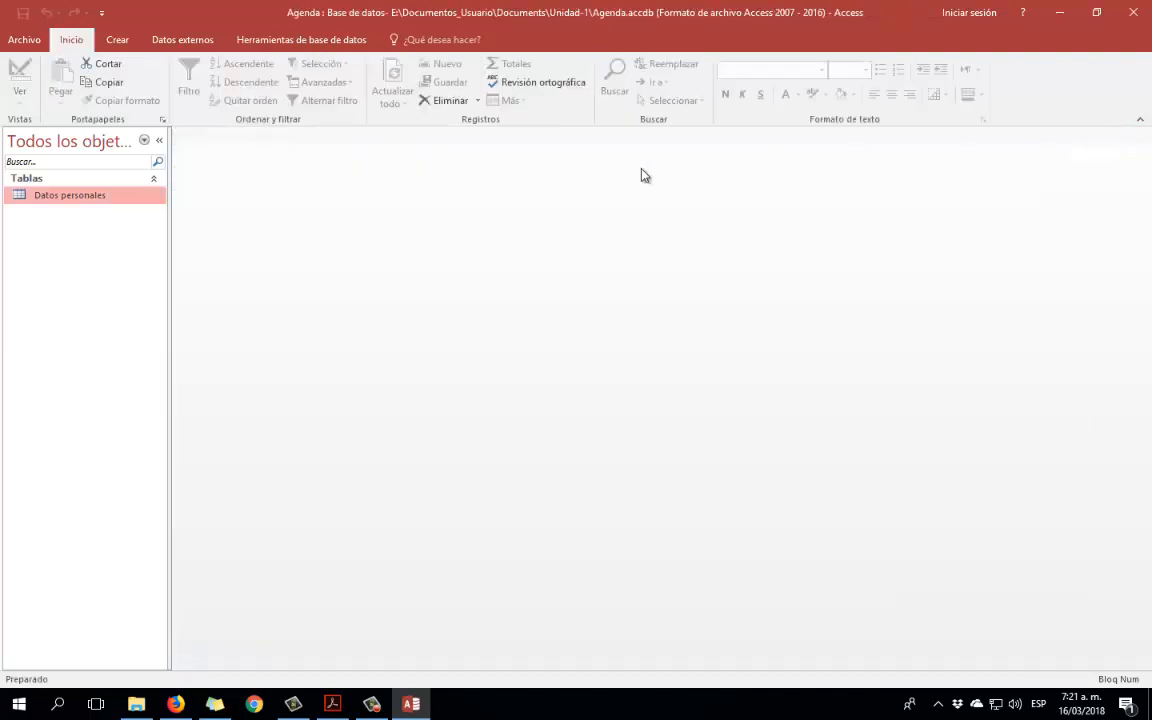
Open Datos personales and enter the first record's name, phone number and address.
double_click(54, 195)
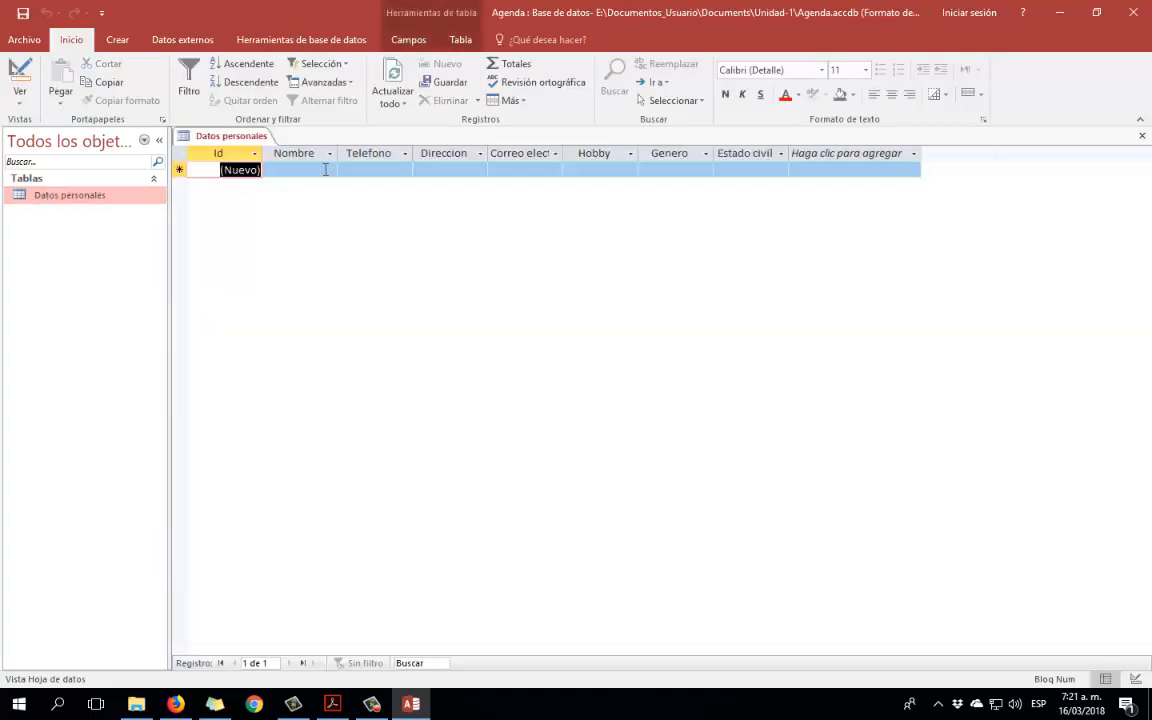
click(325, 169)
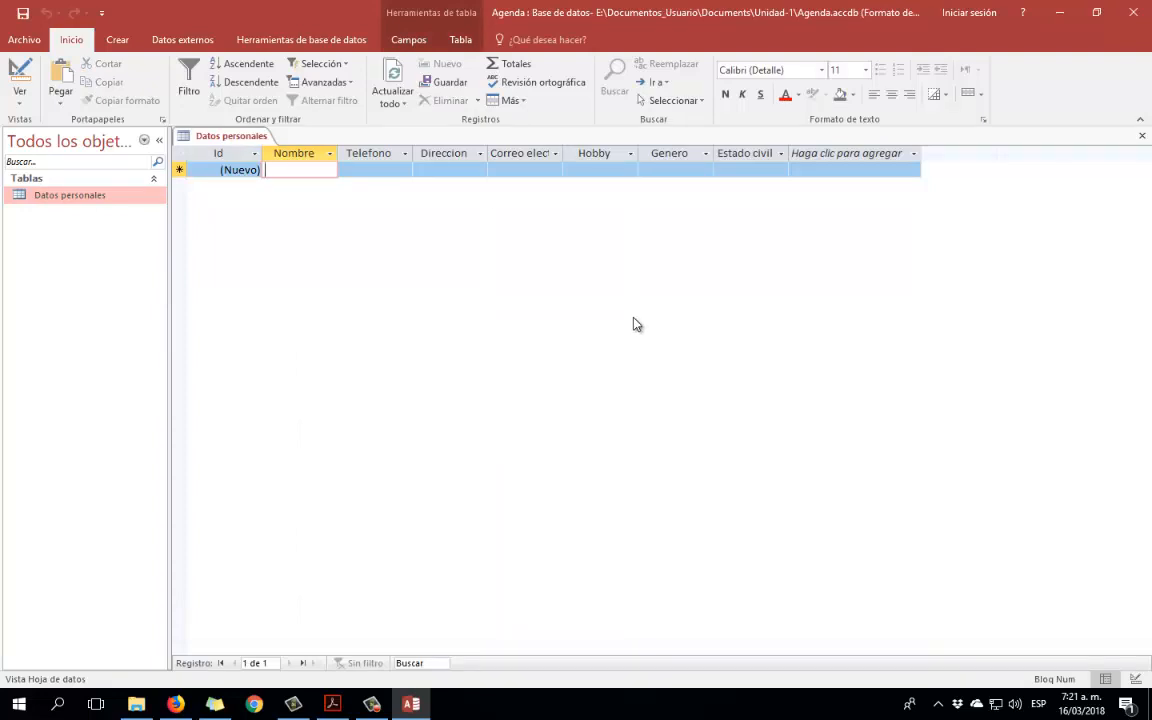
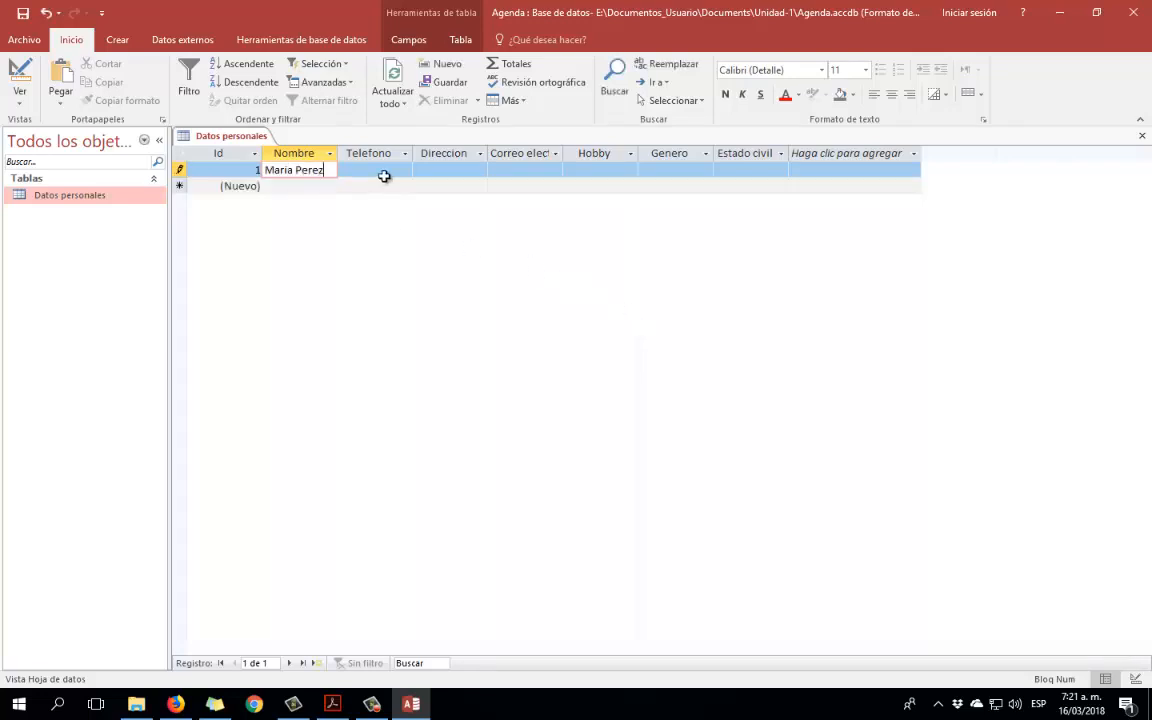
click(390, 170)
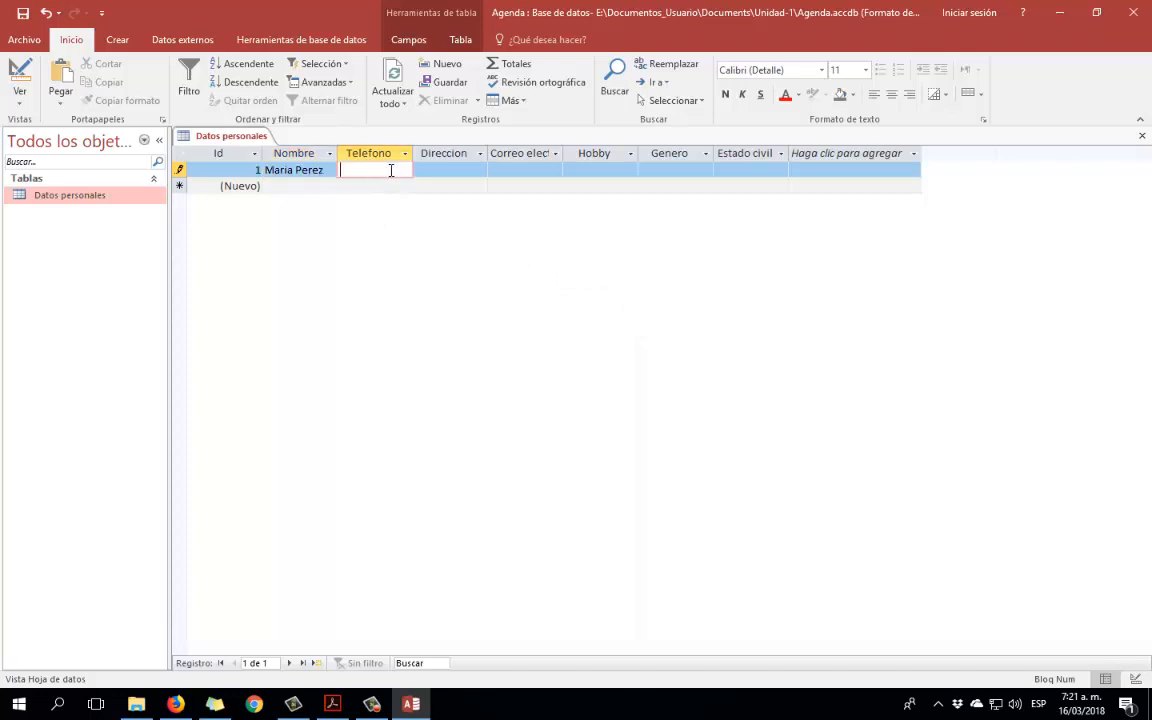
click(445, 172)
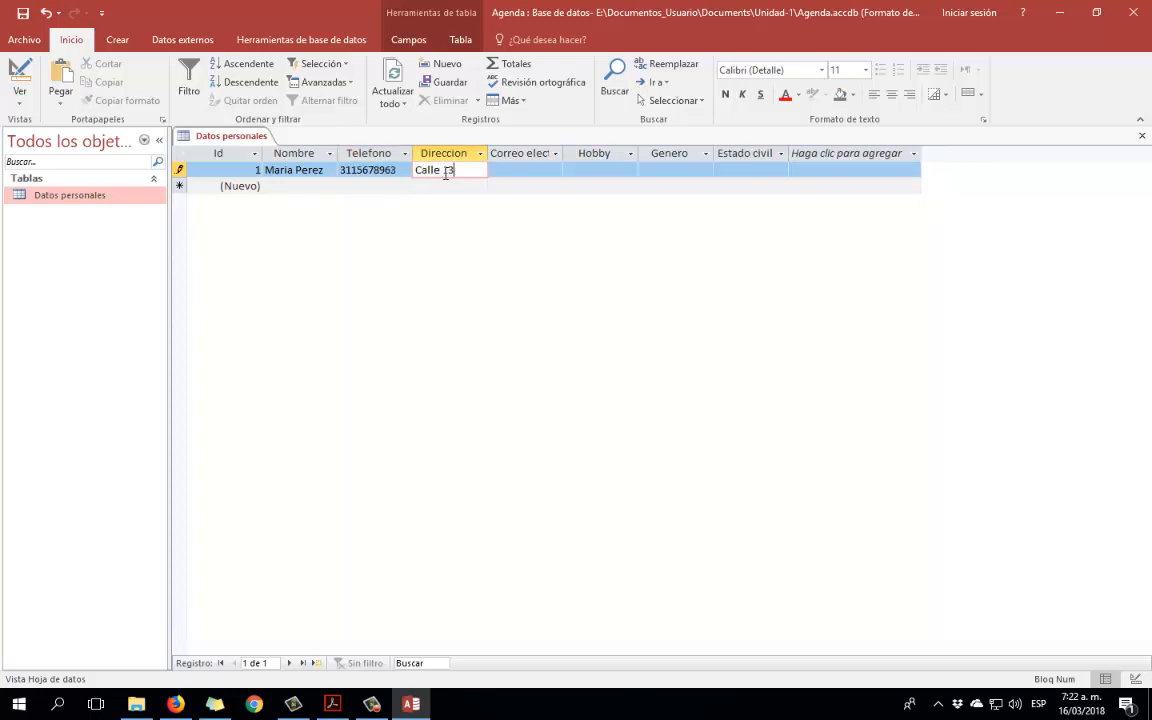
Widen the Correo electronico and Direccion columns and type the contact's e-mail.
click(545, 170)
drag(564, 153, 612, 155)
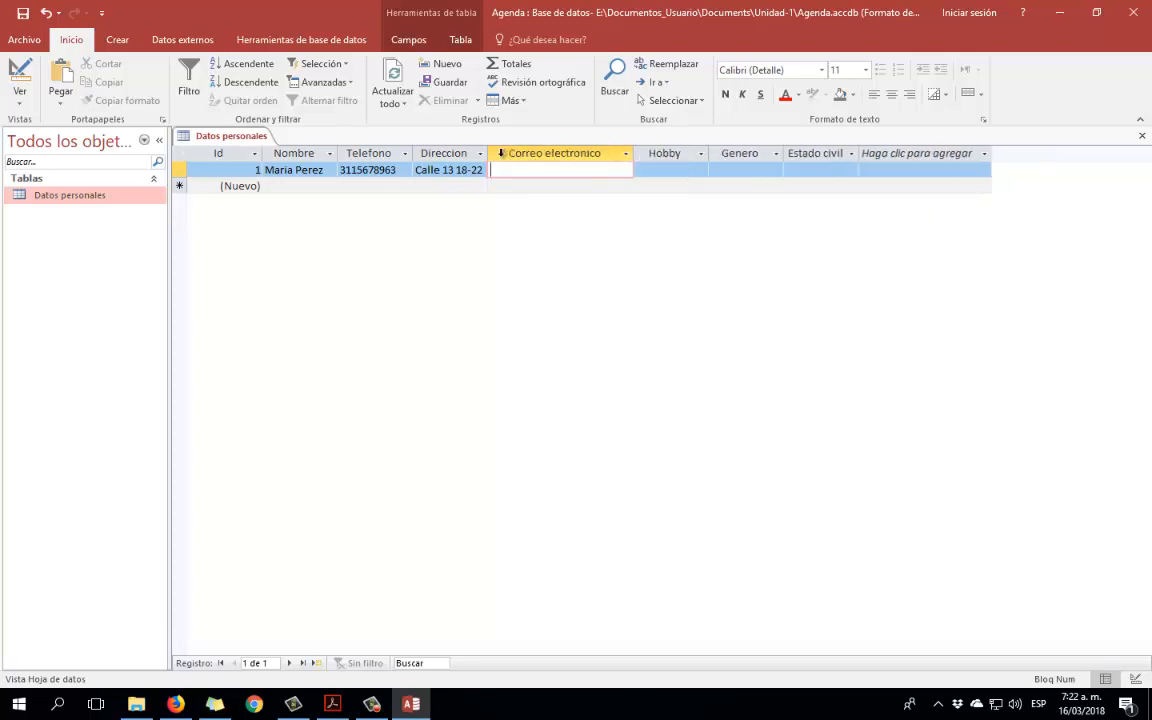
drag(488, 153, 527, 153)
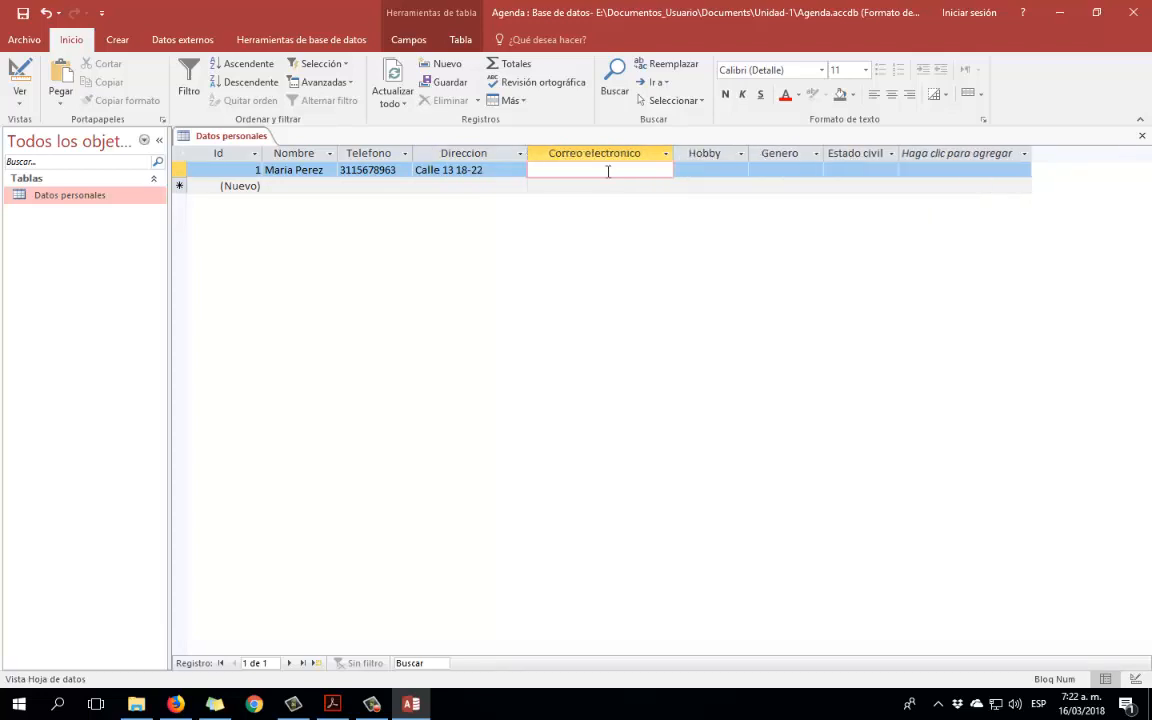
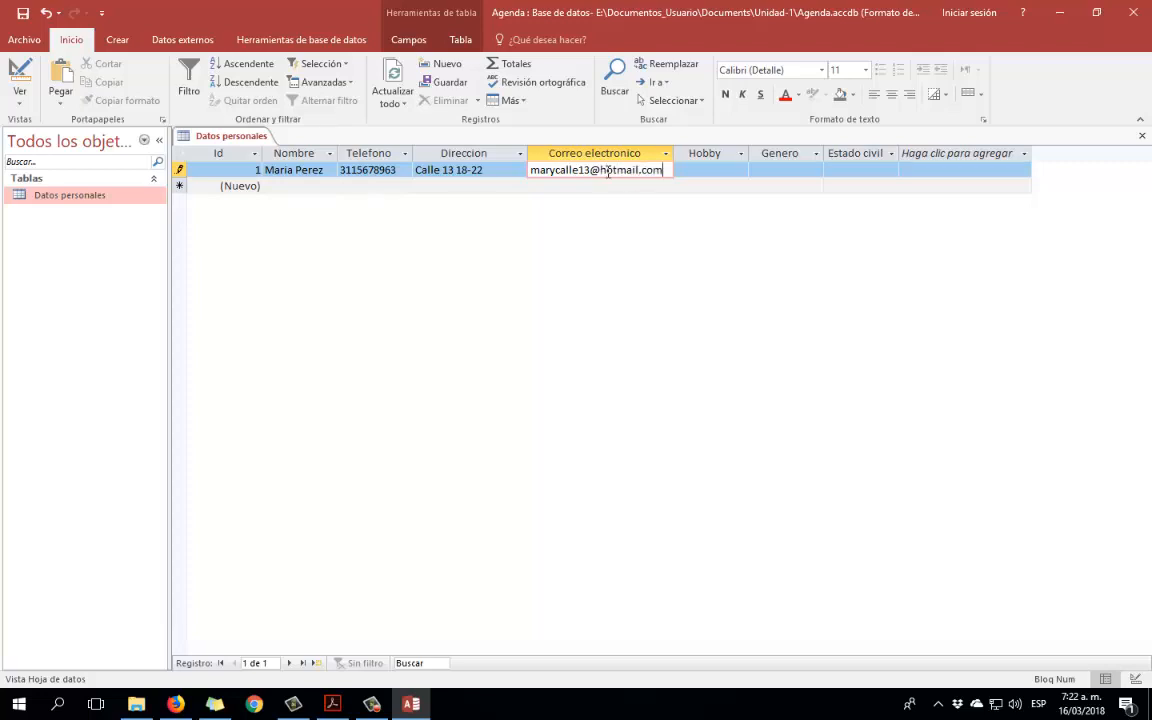
Set the first record's Hobby to Deporte.
click(728, 168)
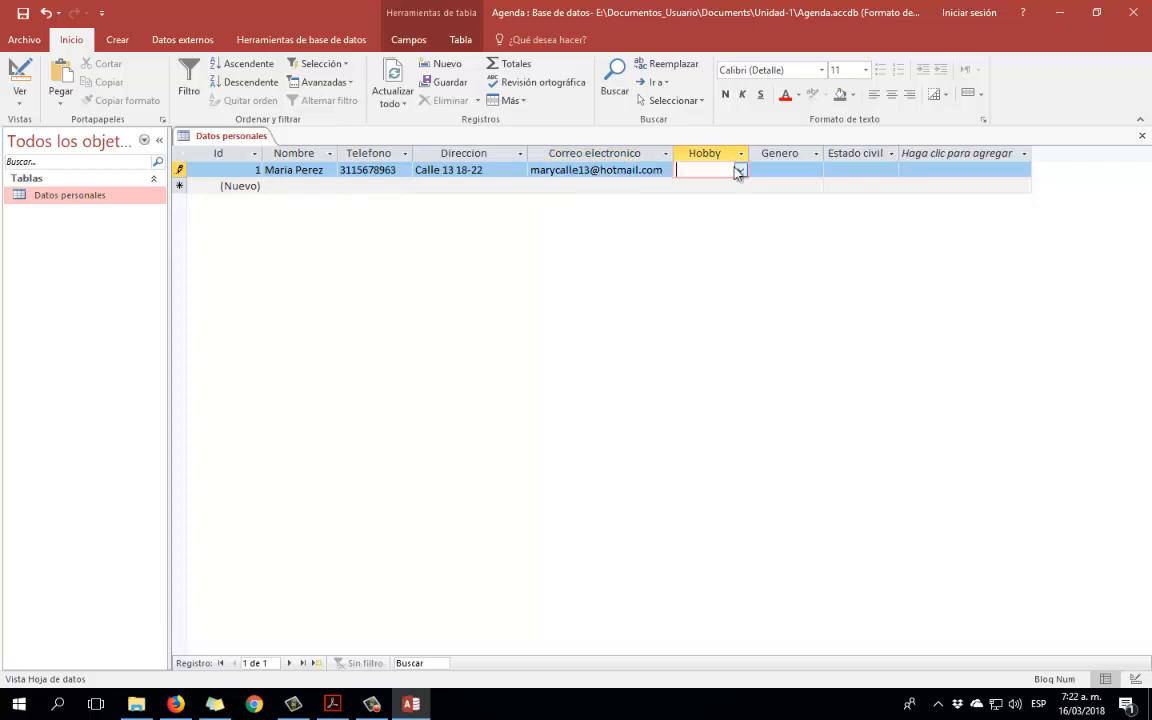
click(740, 170)
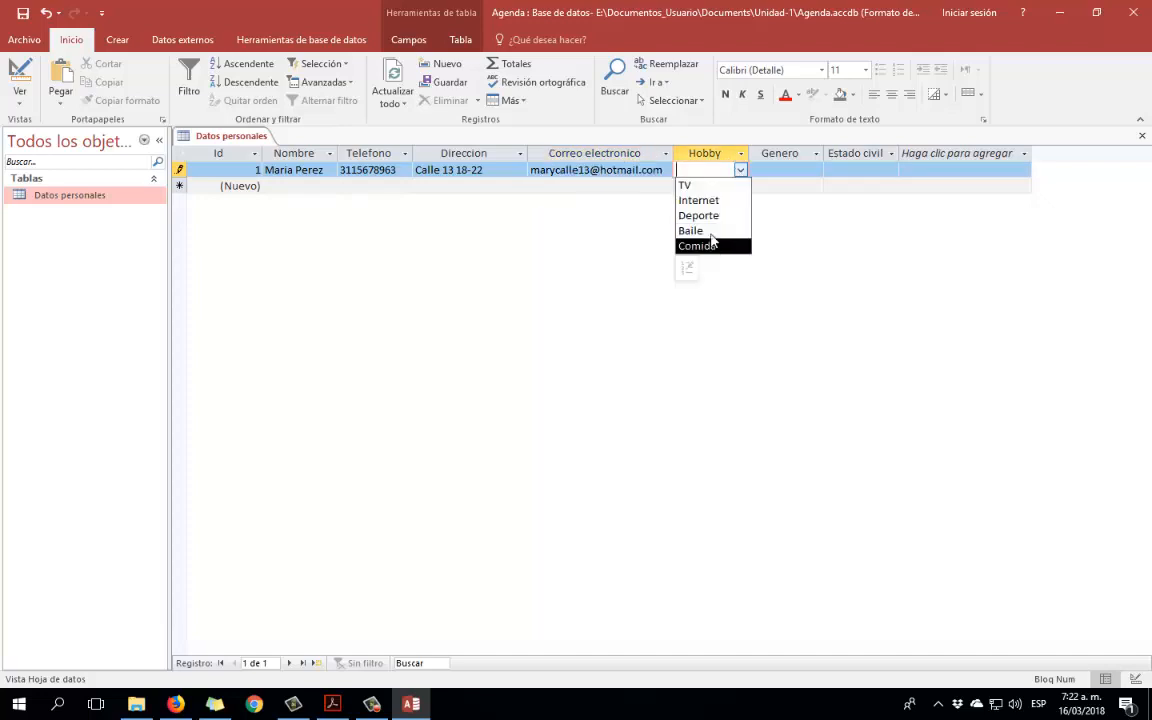
click(687, 269)
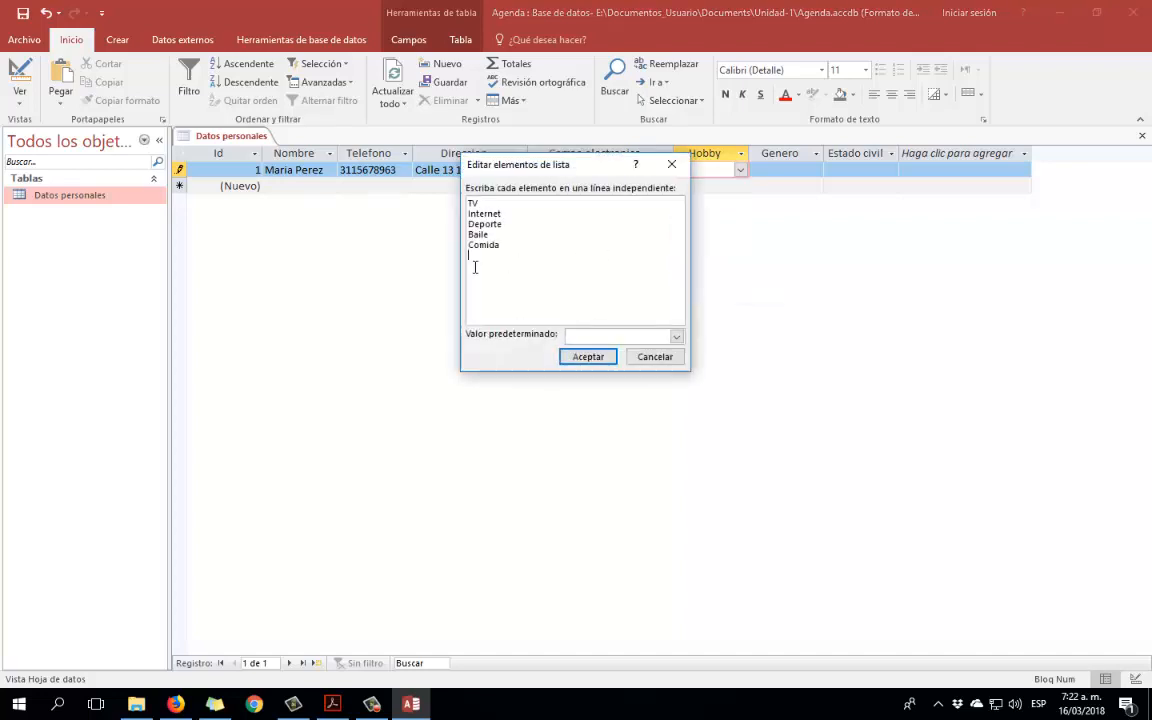
click(671, 164)
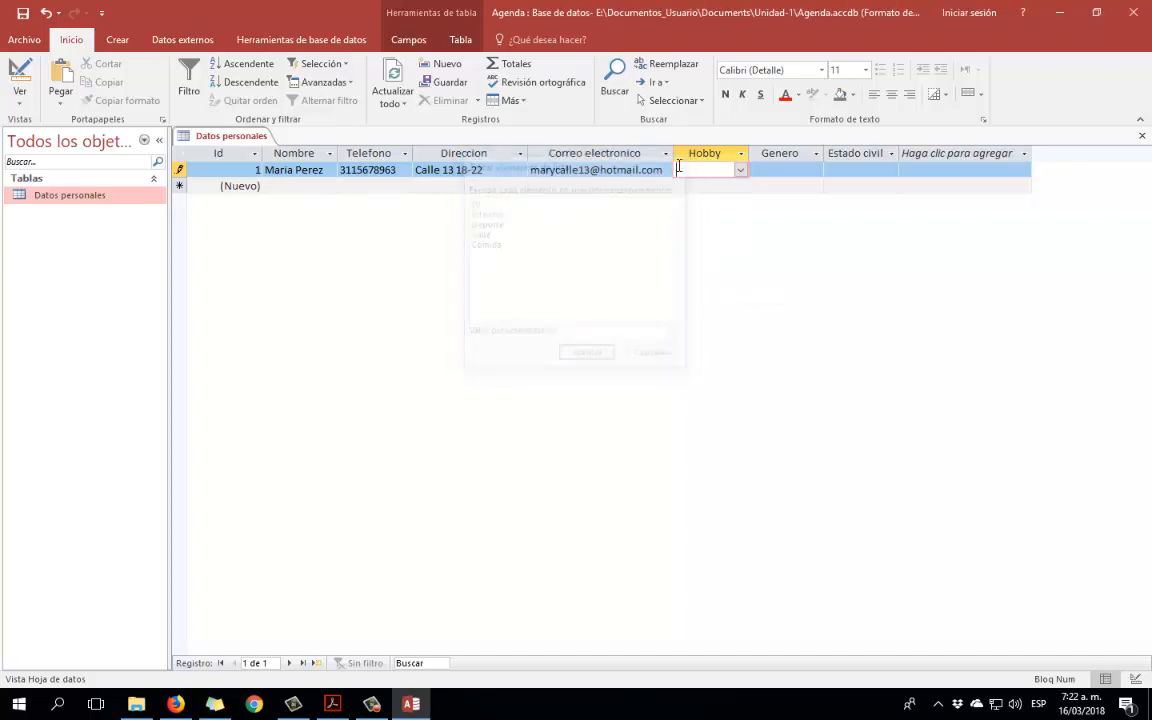
click(738, 172)
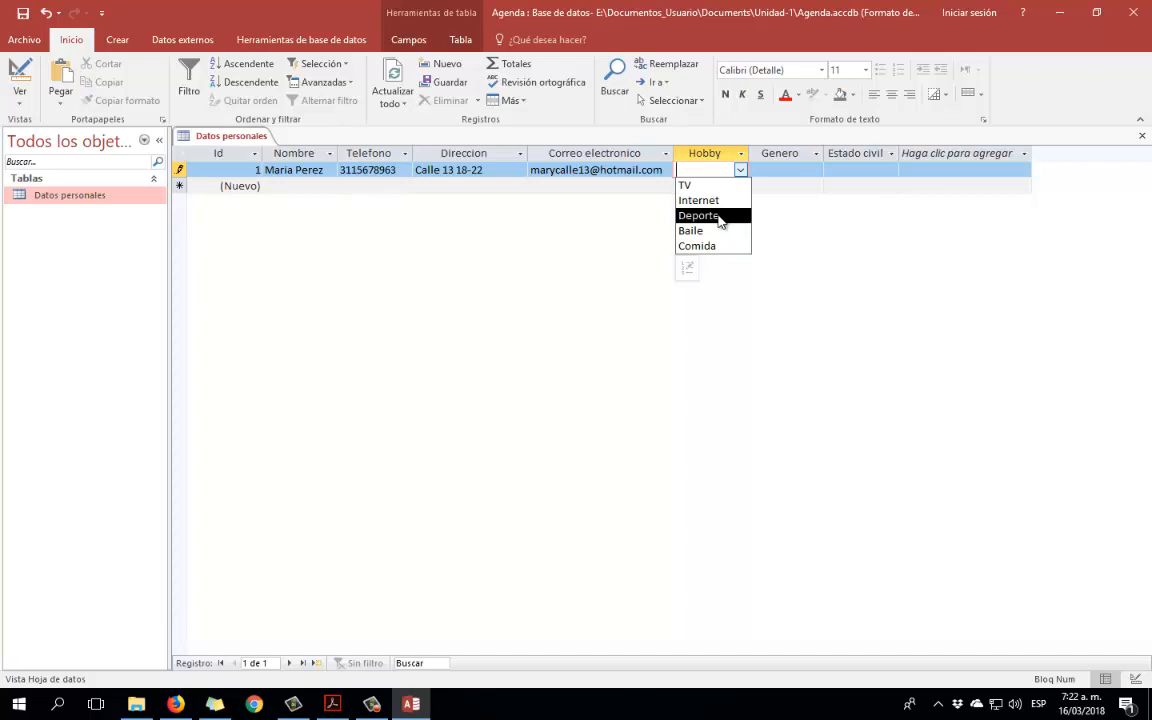
click(722, 215)
Choose Mujer for Genero and Soltero for Estado civil.
click(815, 170)
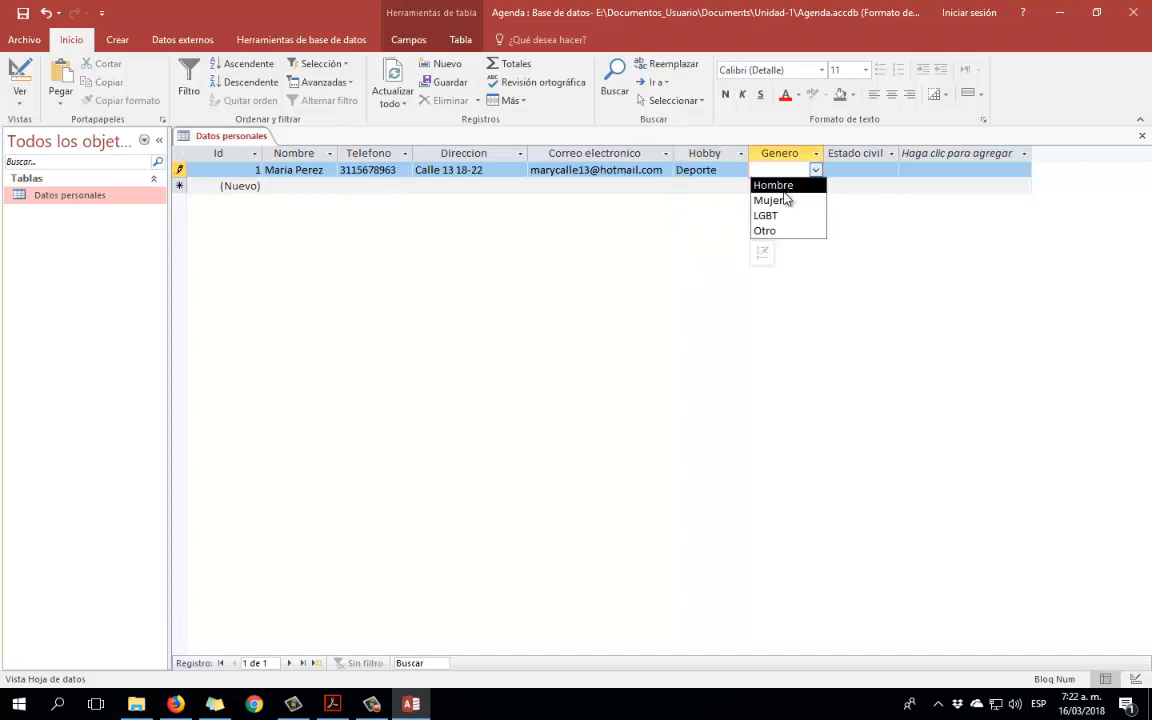
click(770, 199)
click(855, 170)
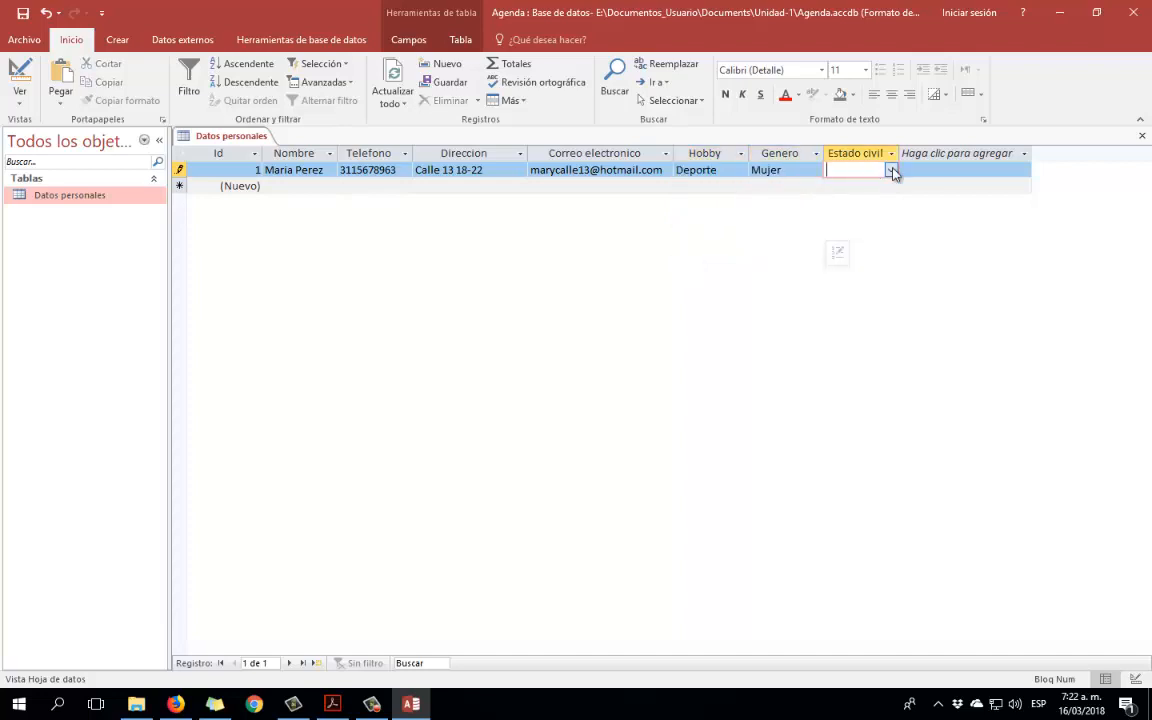
click(890, 171)
click(868, 204)
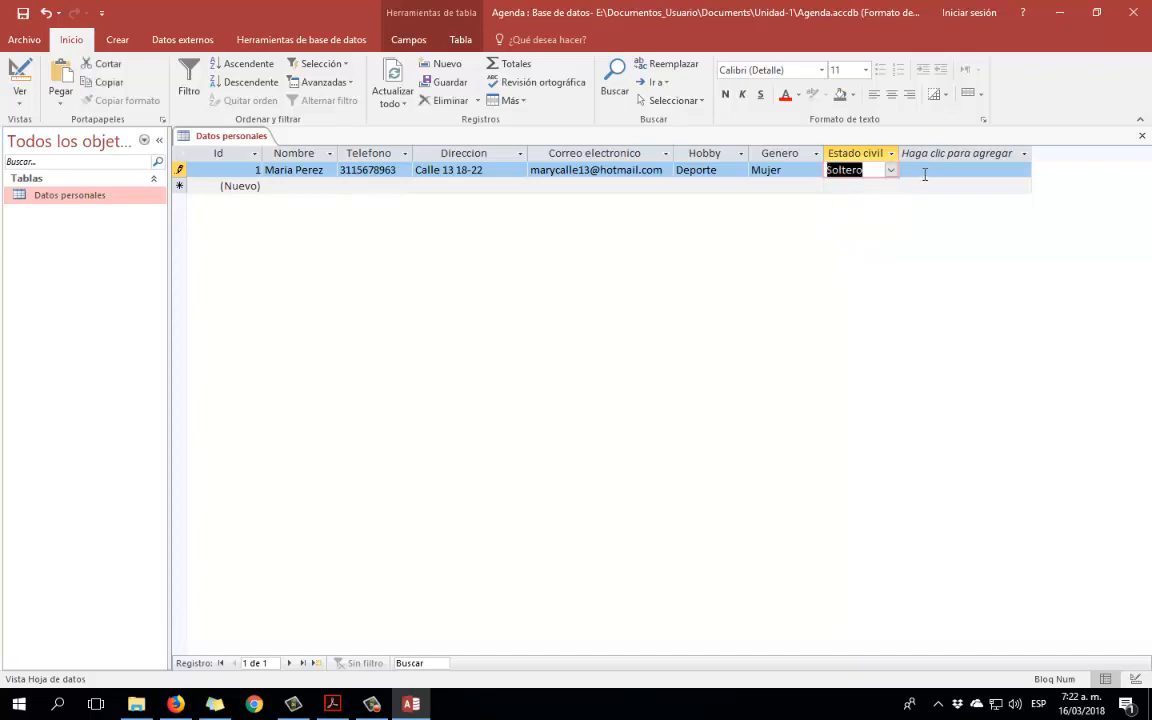
Change the marital options to Casado(a)/Soltero(a), pick Soltero(a), and save the record.
click(890, 171)
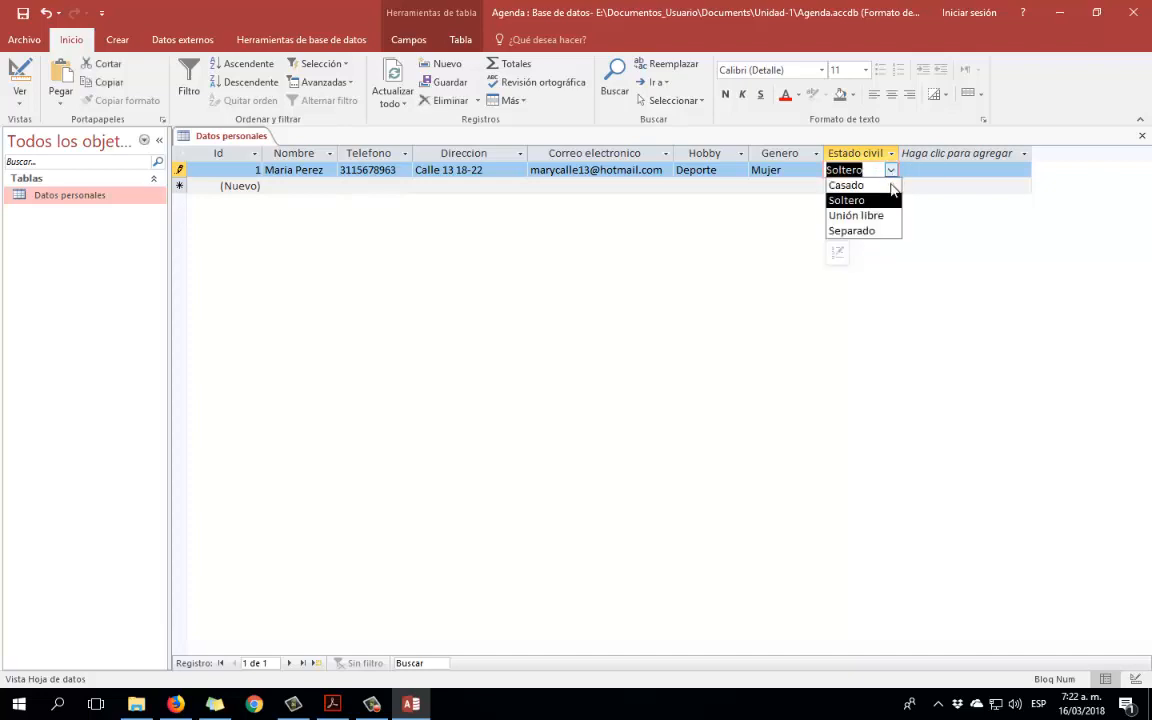
click(841, 258)
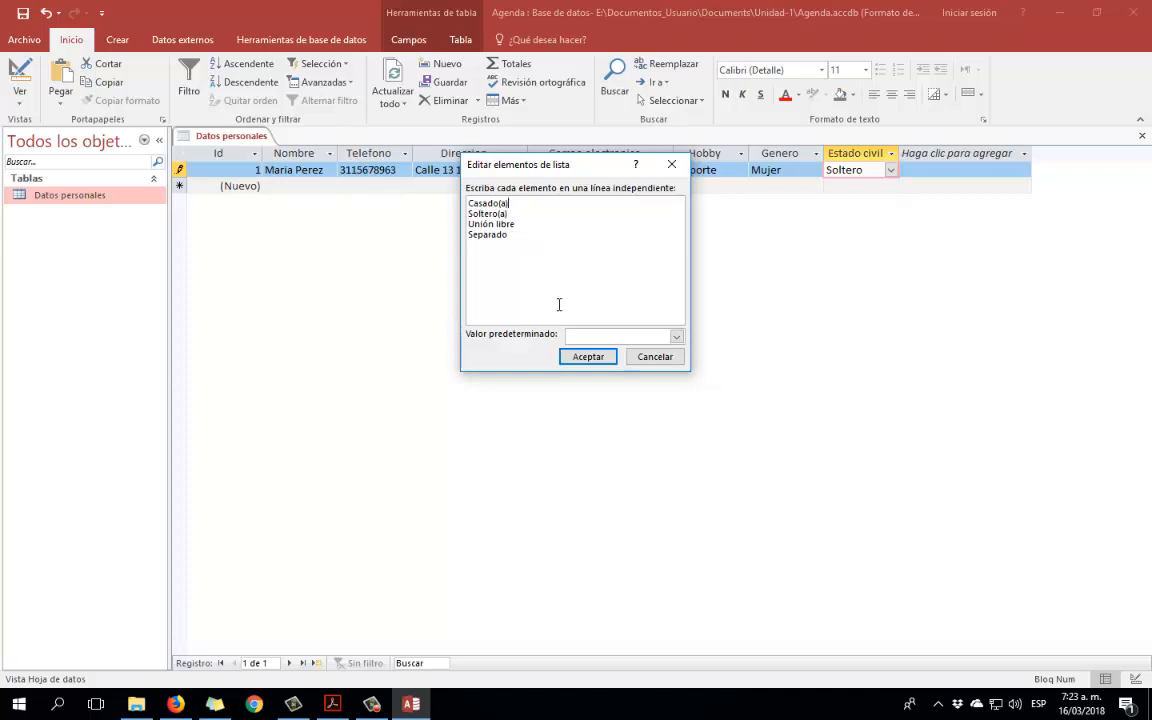
click(589, 357)
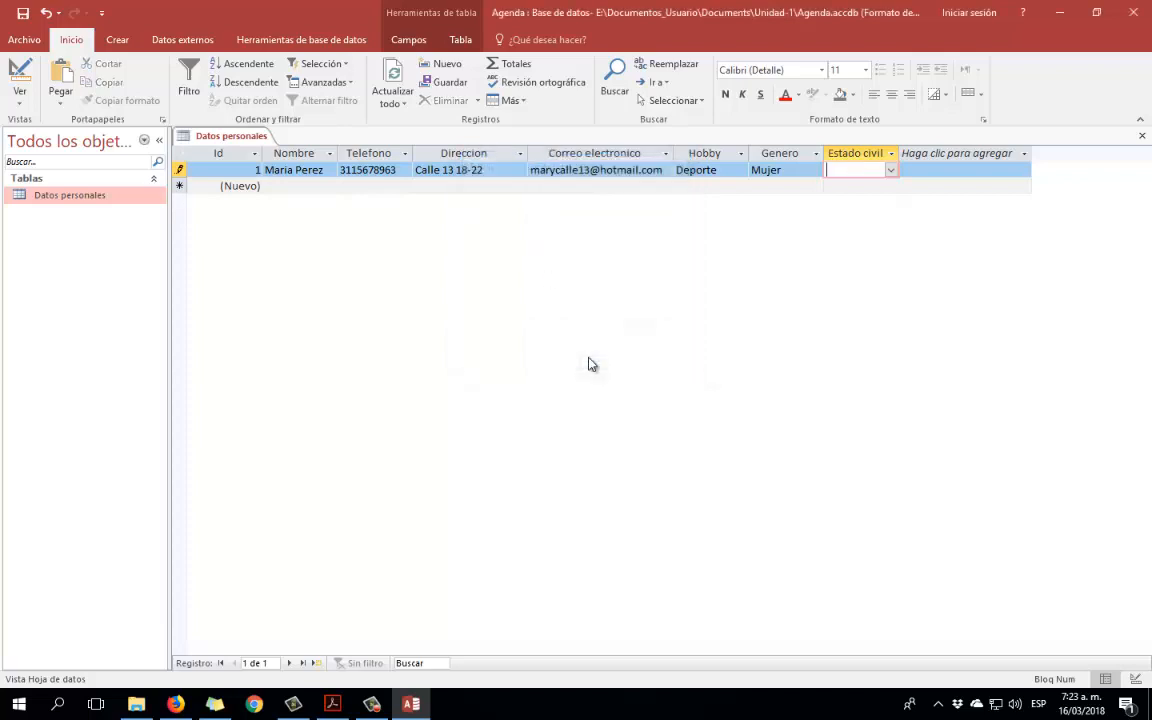
click(889, 172)
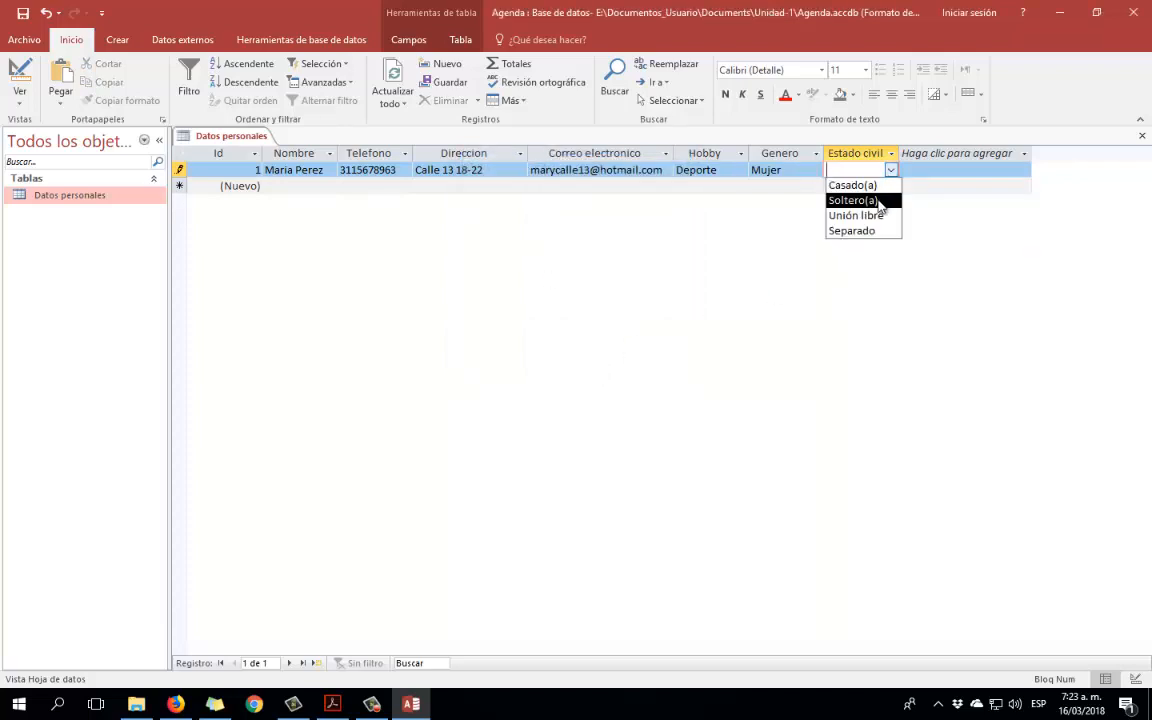
click(860, 200)
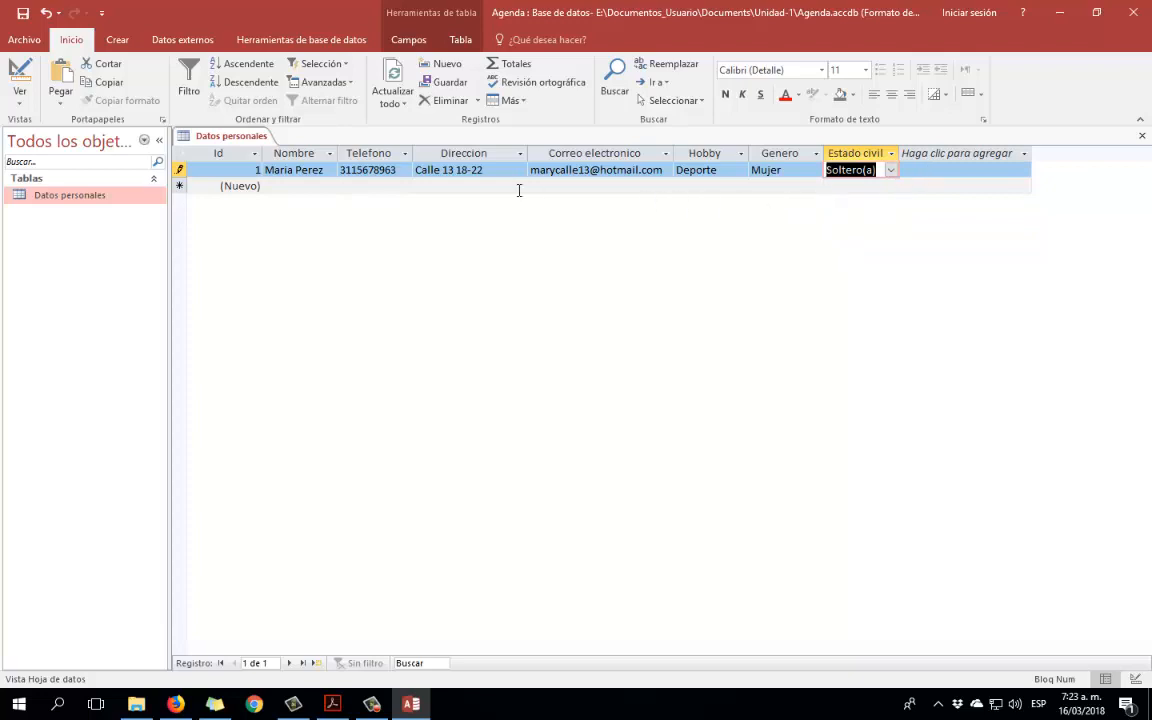
click(311, 186)
key(Tab)
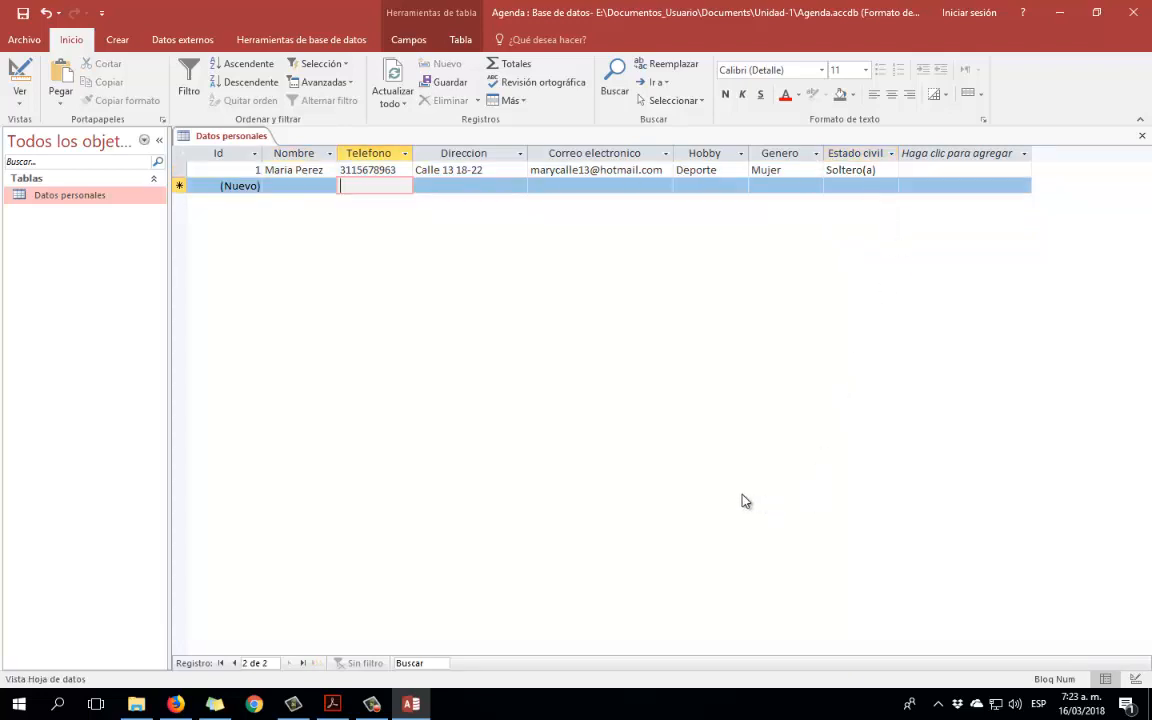
Step through the empty new record's Nombre, Telefono, Direccion, Correo electronico, Hobby and Genero fields, then close the Datos personales table.
click(298, 185)
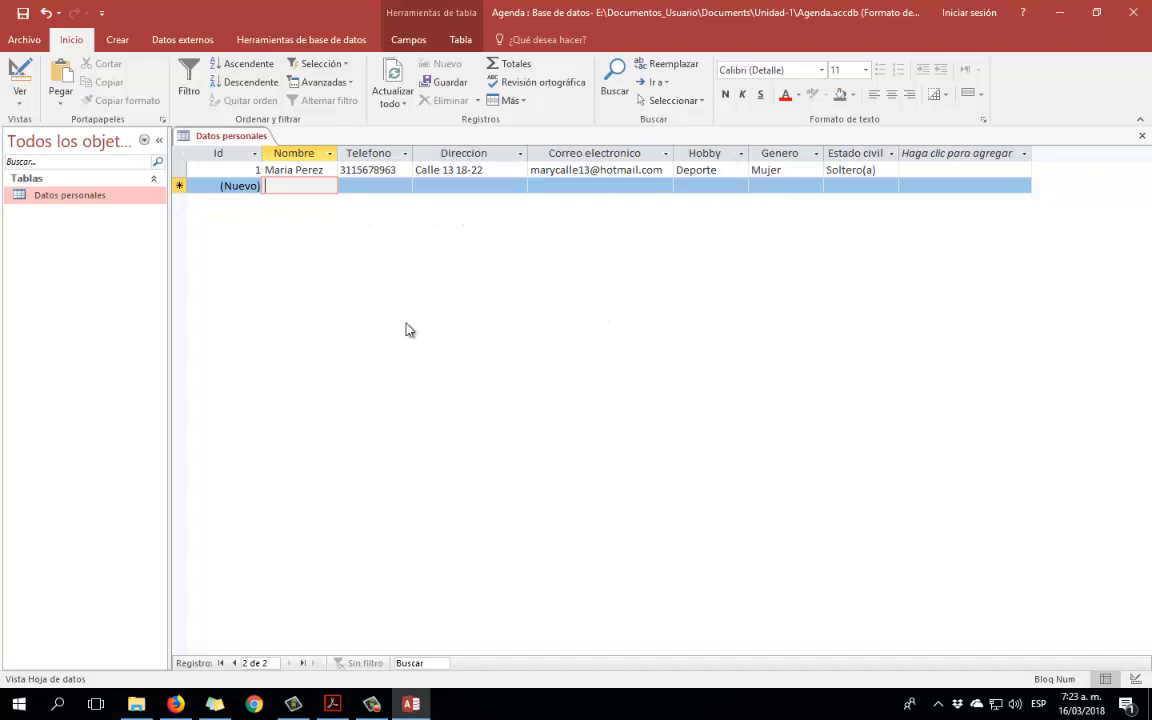
click(375, 183)
click(455, 186)
click(600, 186)
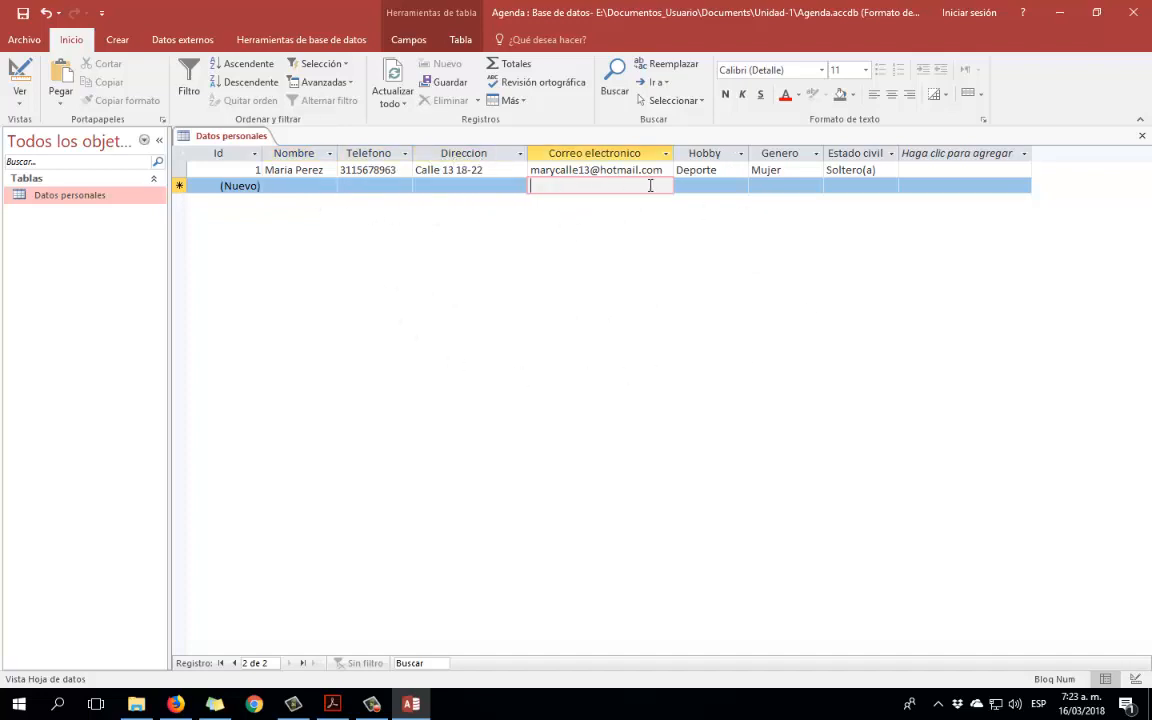
click(738, 186)
click(787, 184)
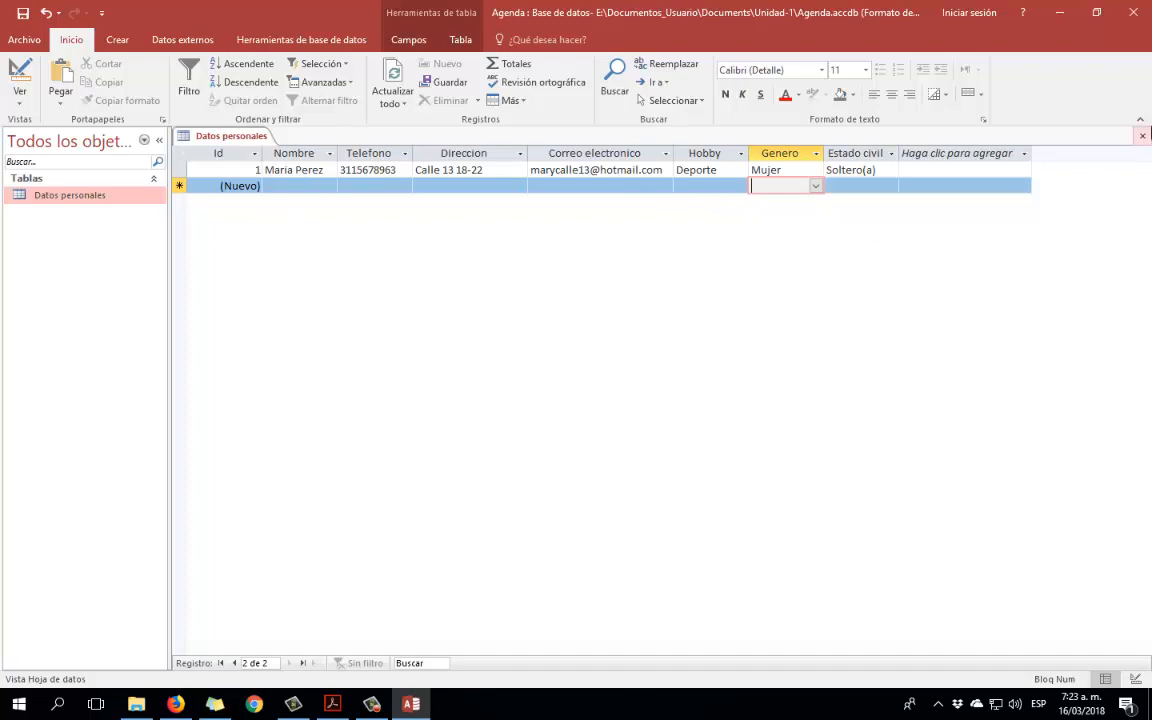
click(1145, 138)
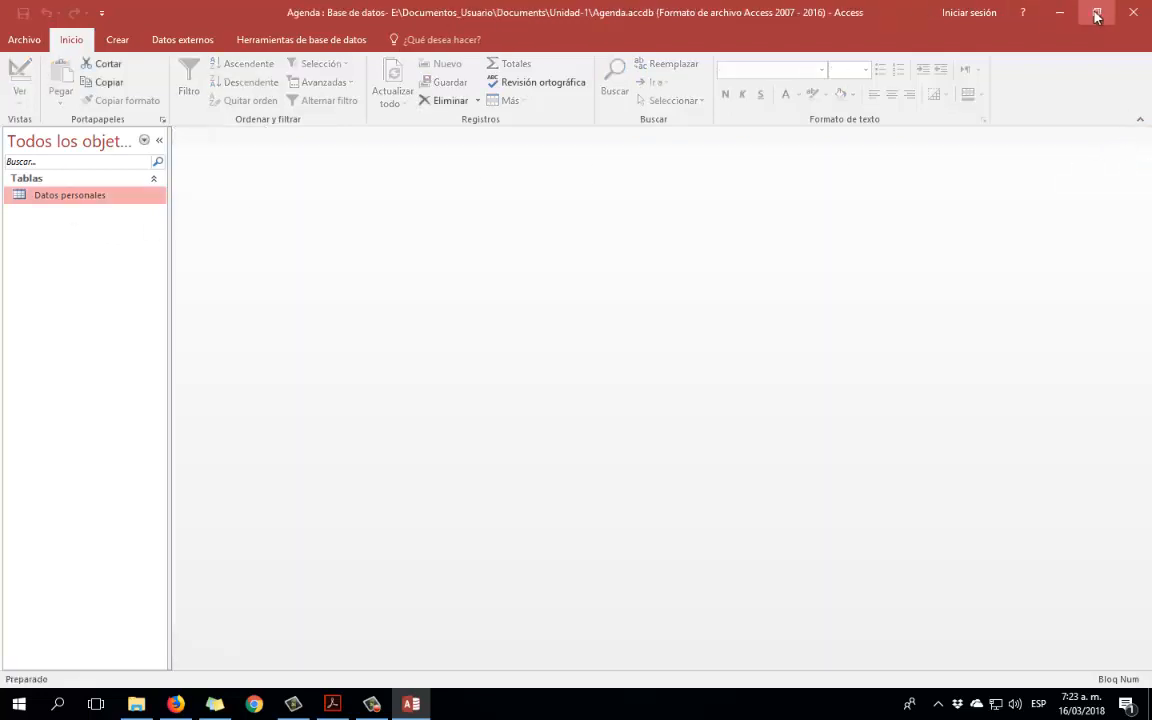
Exit Access 2016 and deselect the saved 480 KB Agenda file in the Unidad-1 folder.
click(1132, 17)
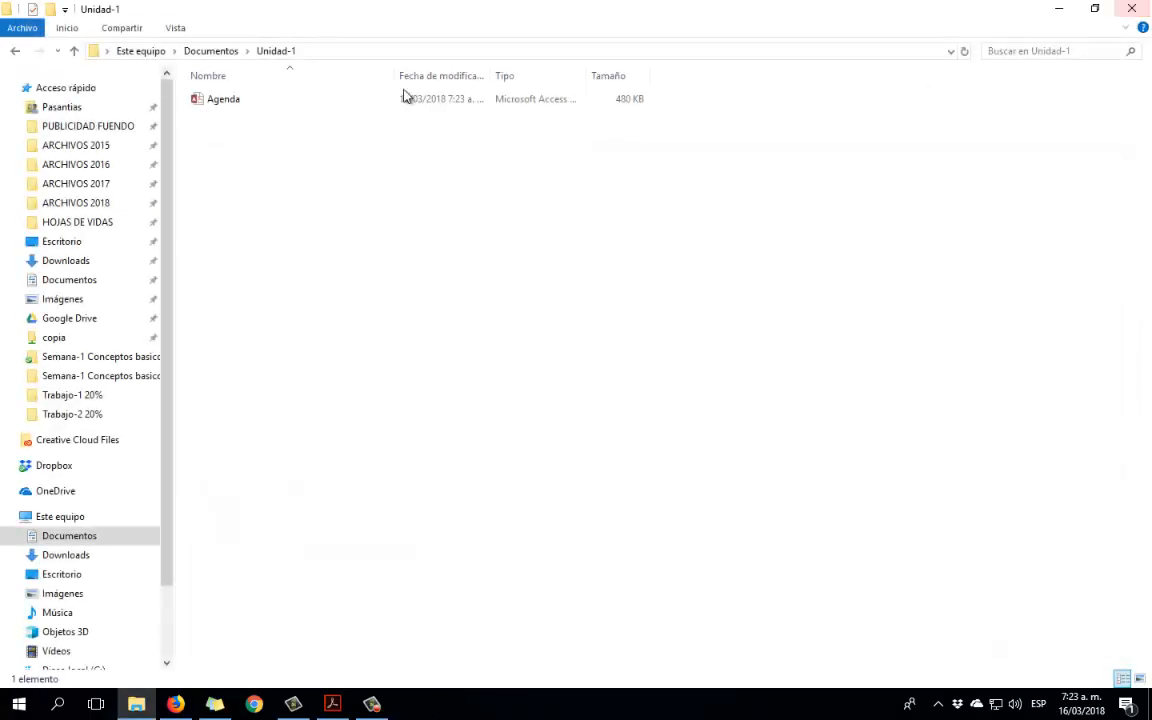
click(212, 101)
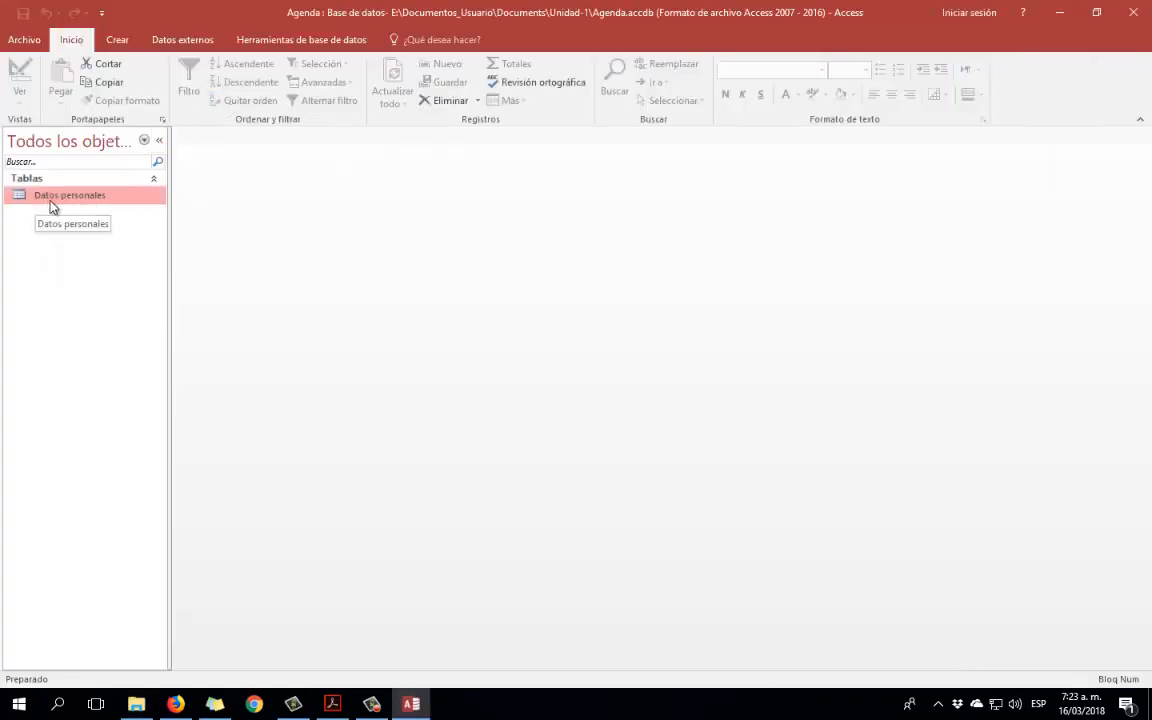
click(117, 40)
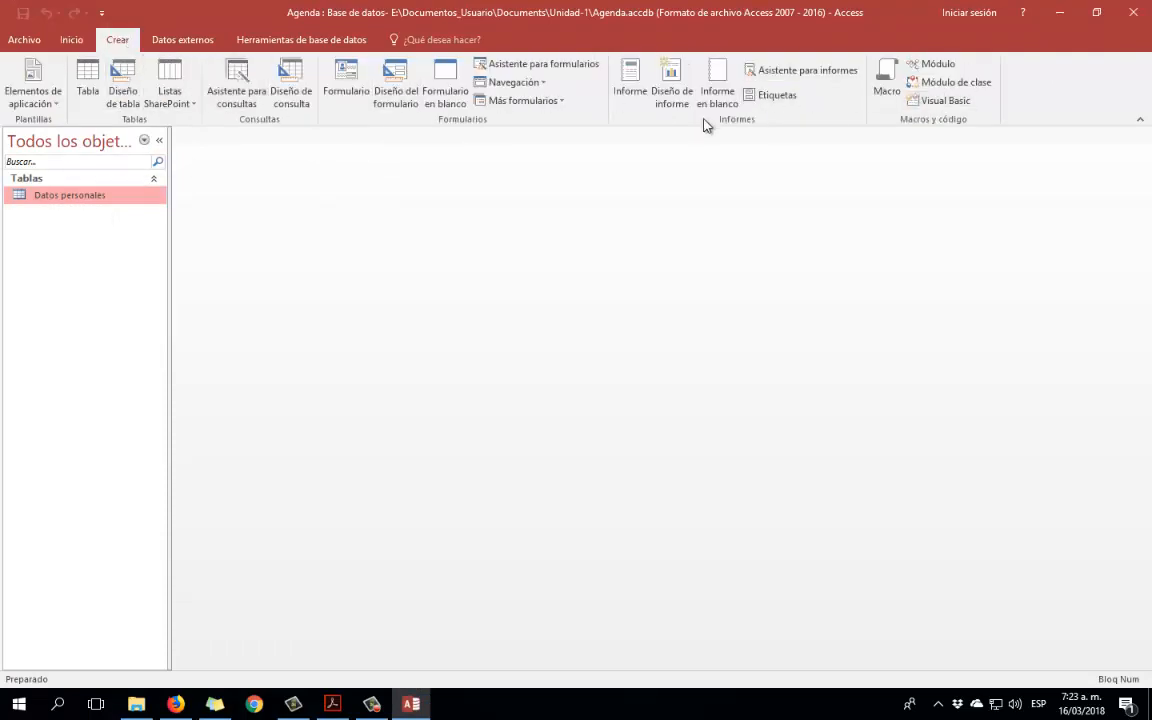
click(1130, 12)
click(288, 177)
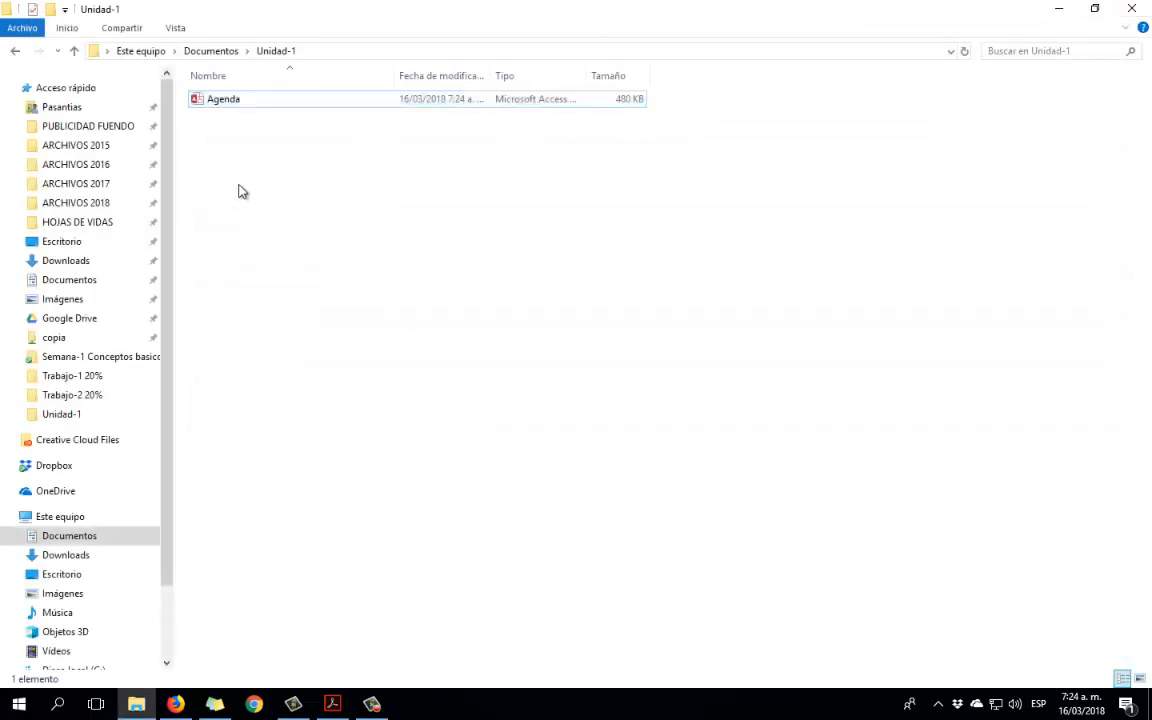
click(372, 703)
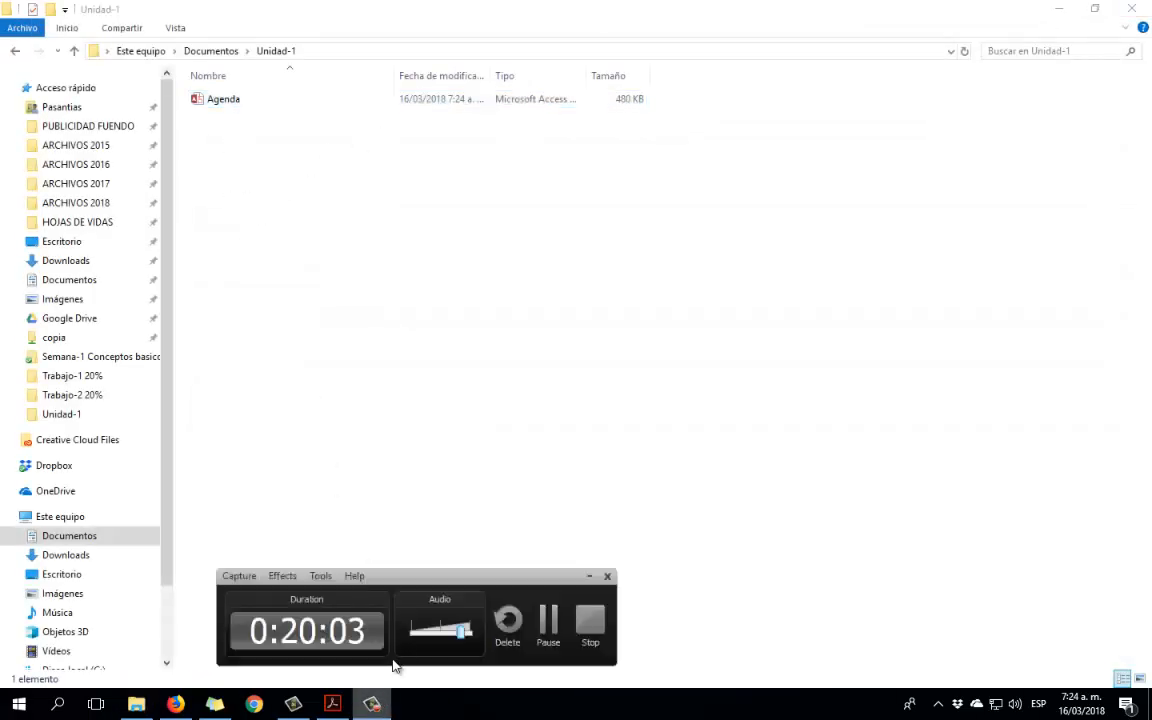